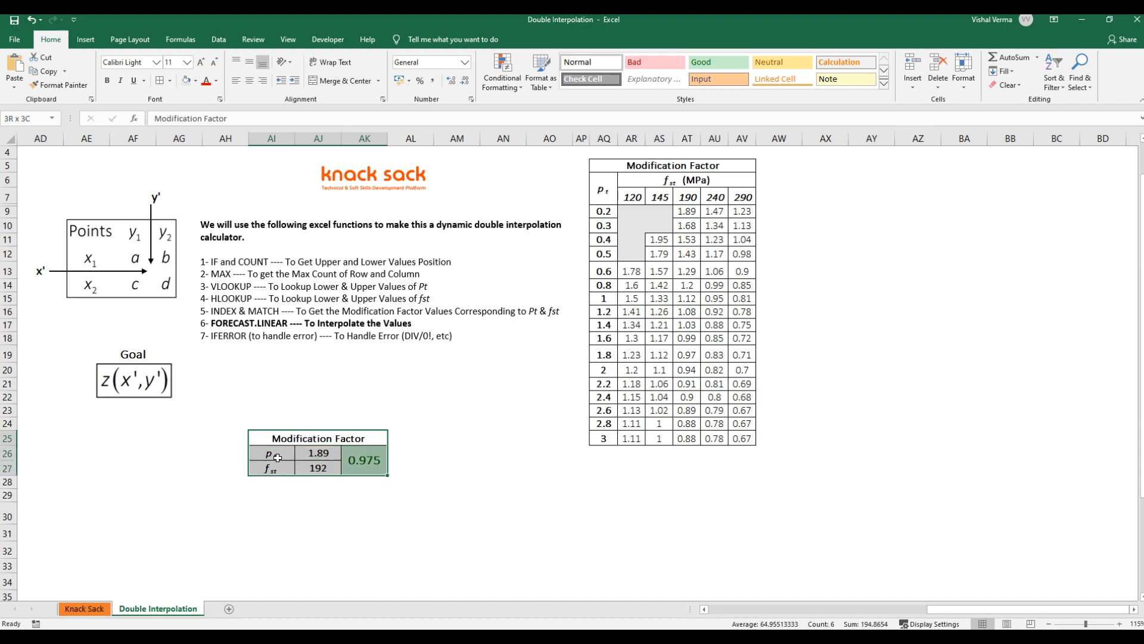
Set pt to 1.93 and fst to 245 in the Modification Factor calculator
click(332, 512)
click(326, 454)
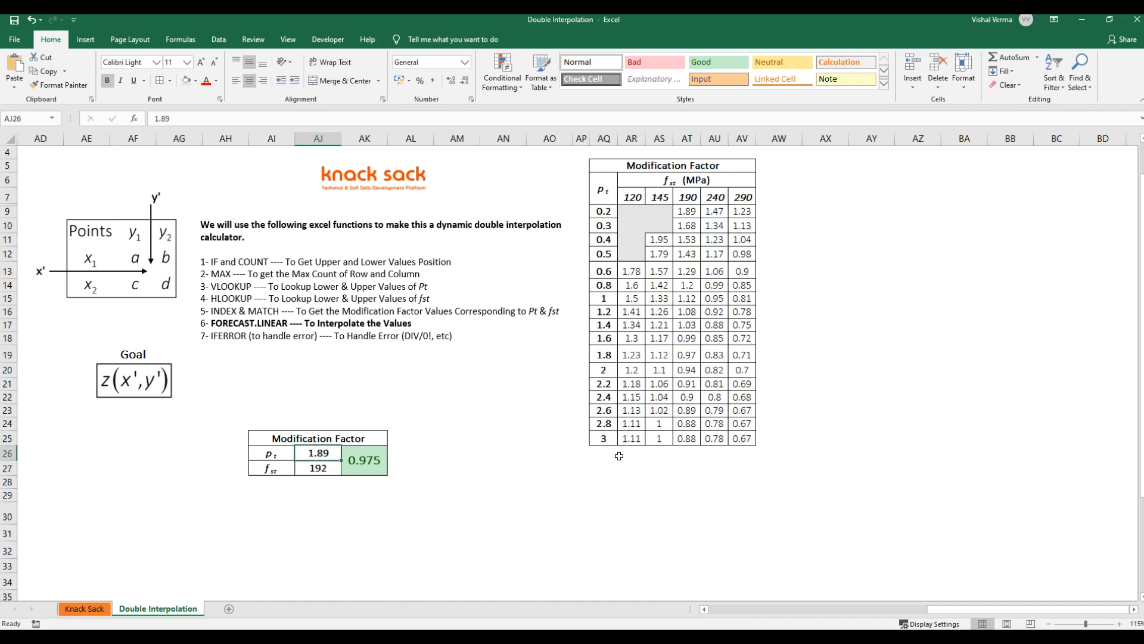
text(1)
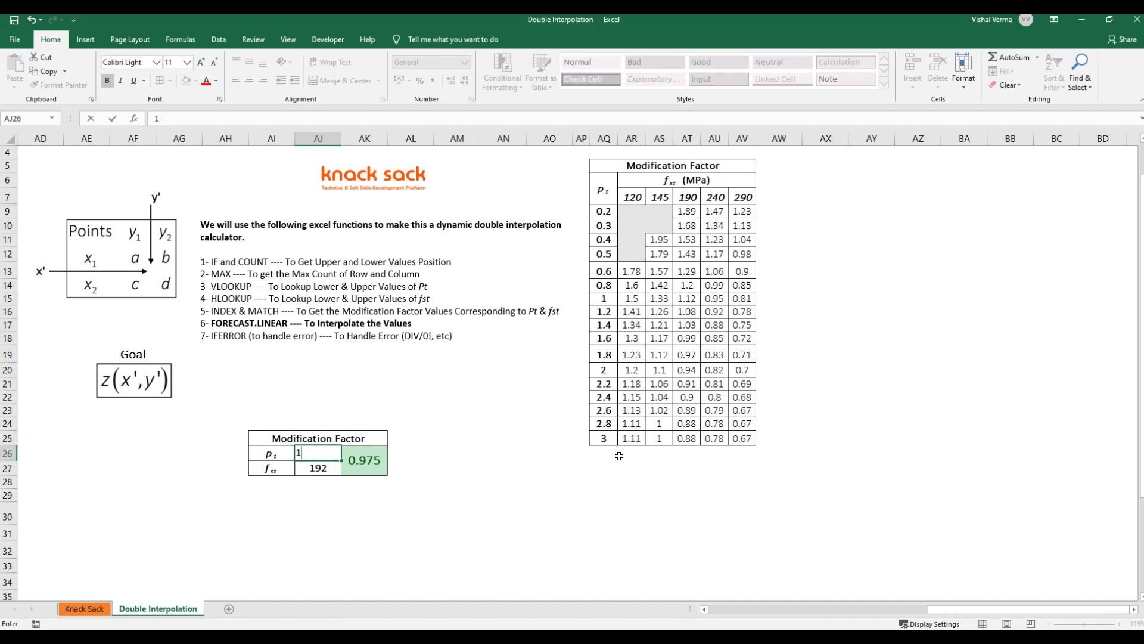
text(.93)
key(Return)
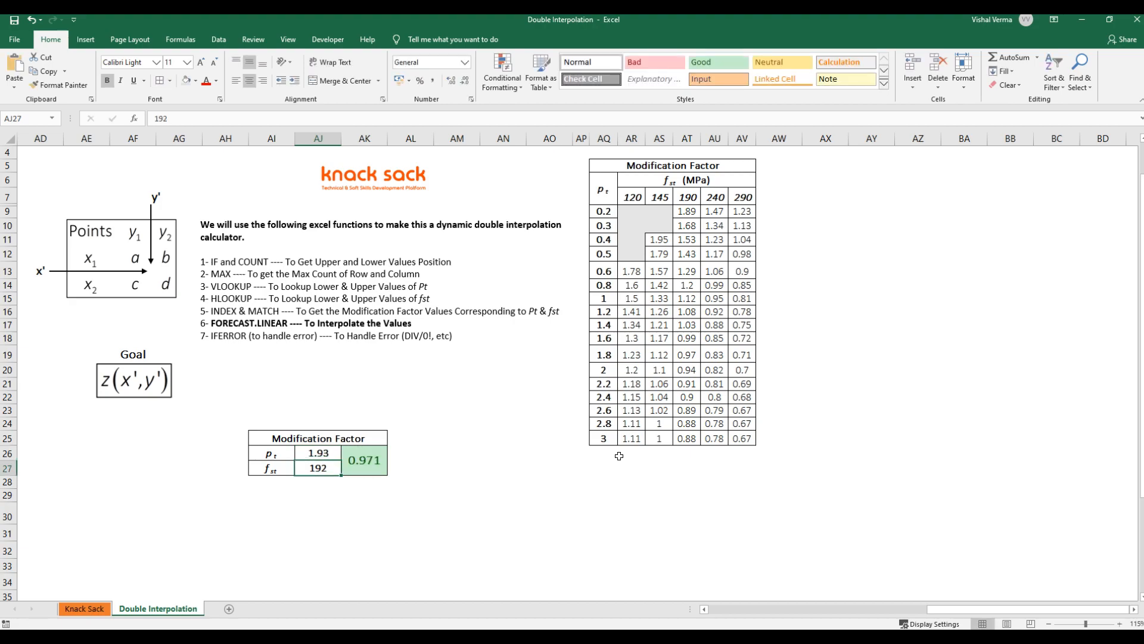
text(245)
key(Return)
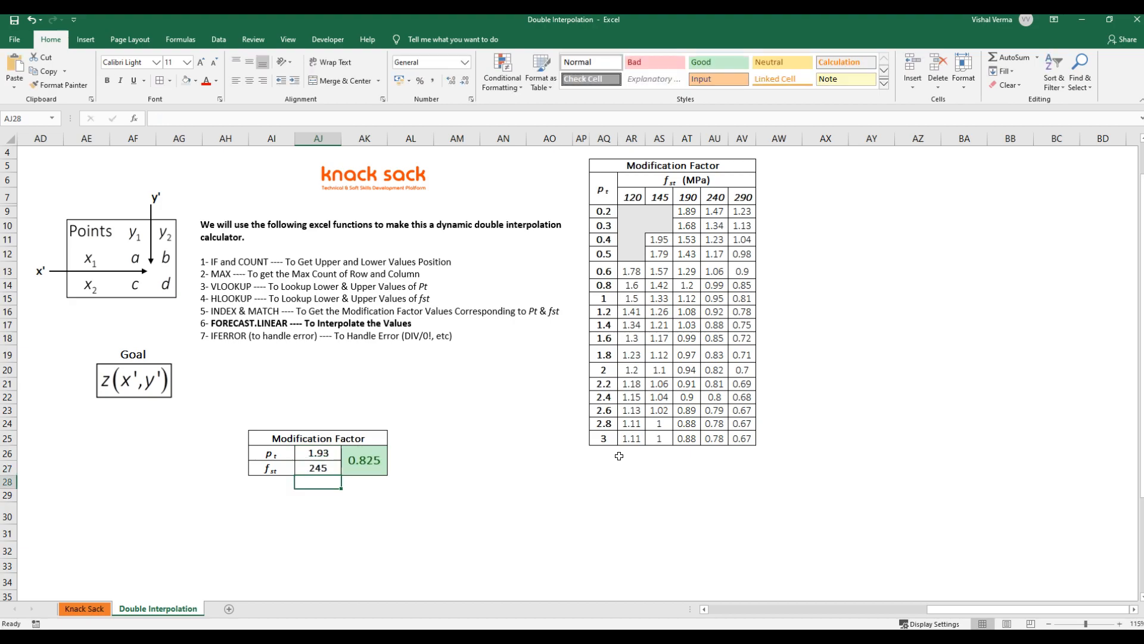
Examine the calculator's result cell and its two inputs, along with the points and goal diagrams
click(384, 458)
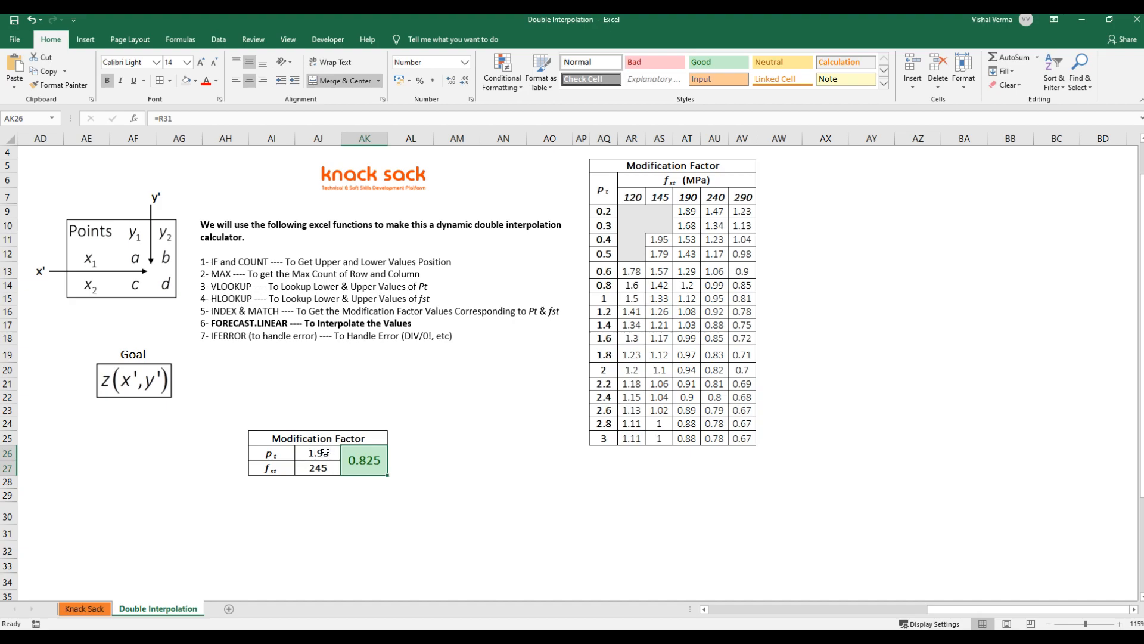
drag(326, 451, 324, 468)
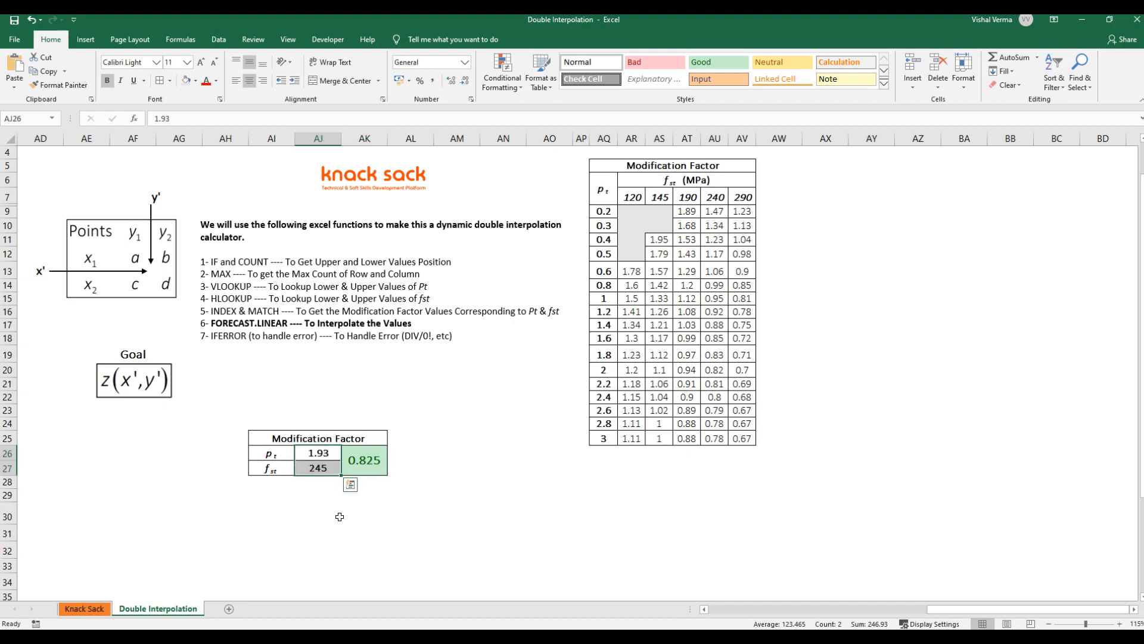
click(486, 505)
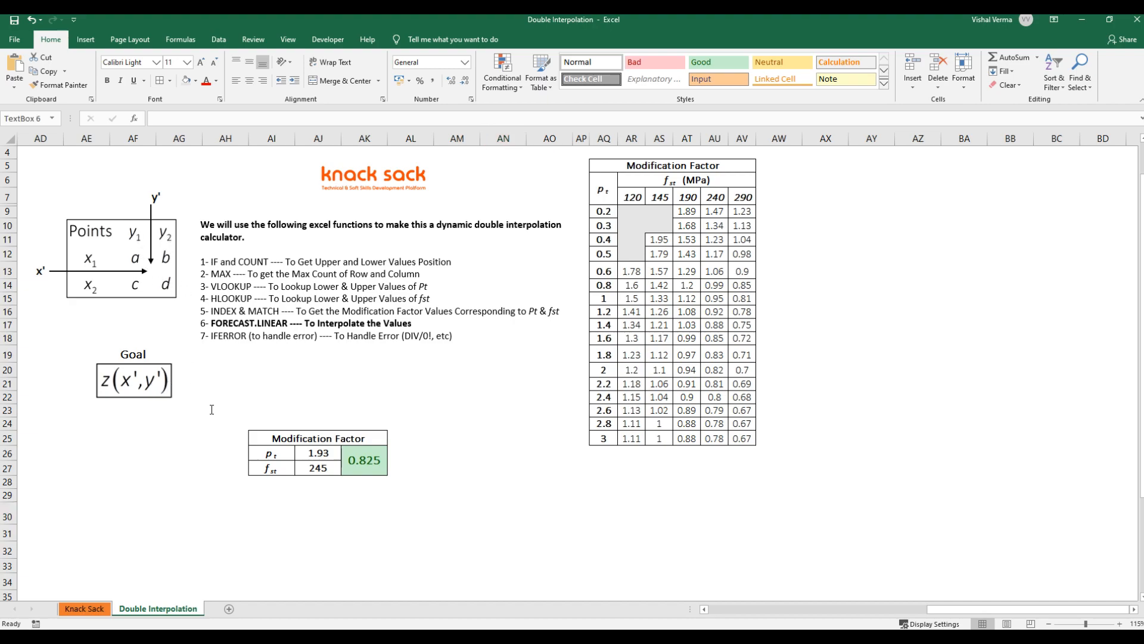
click(117, 413)
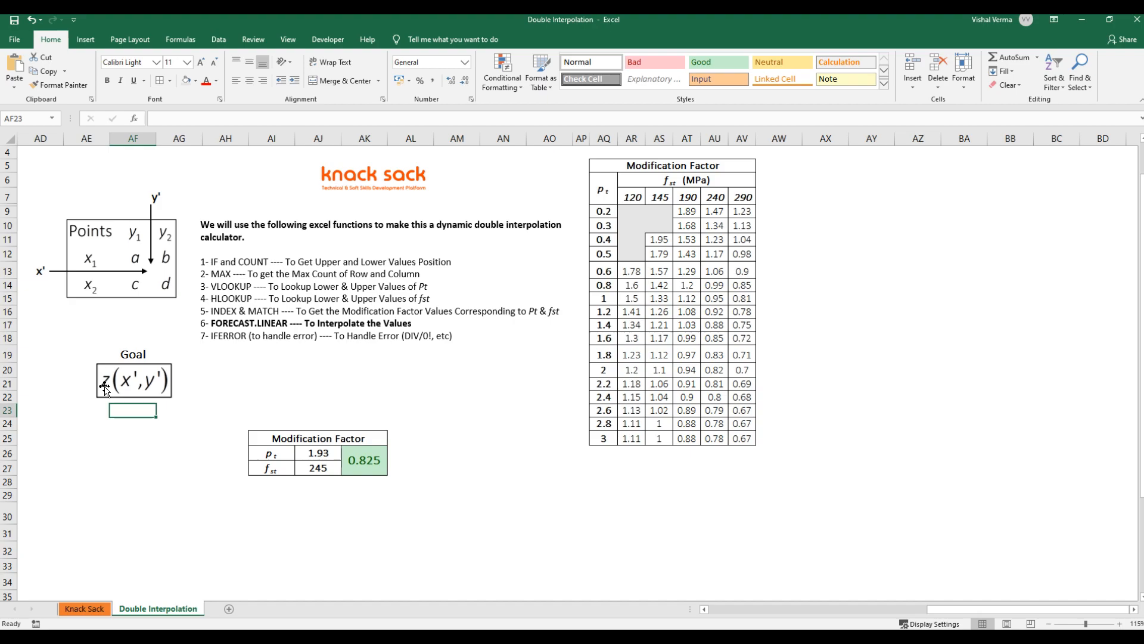
click(122, 450)
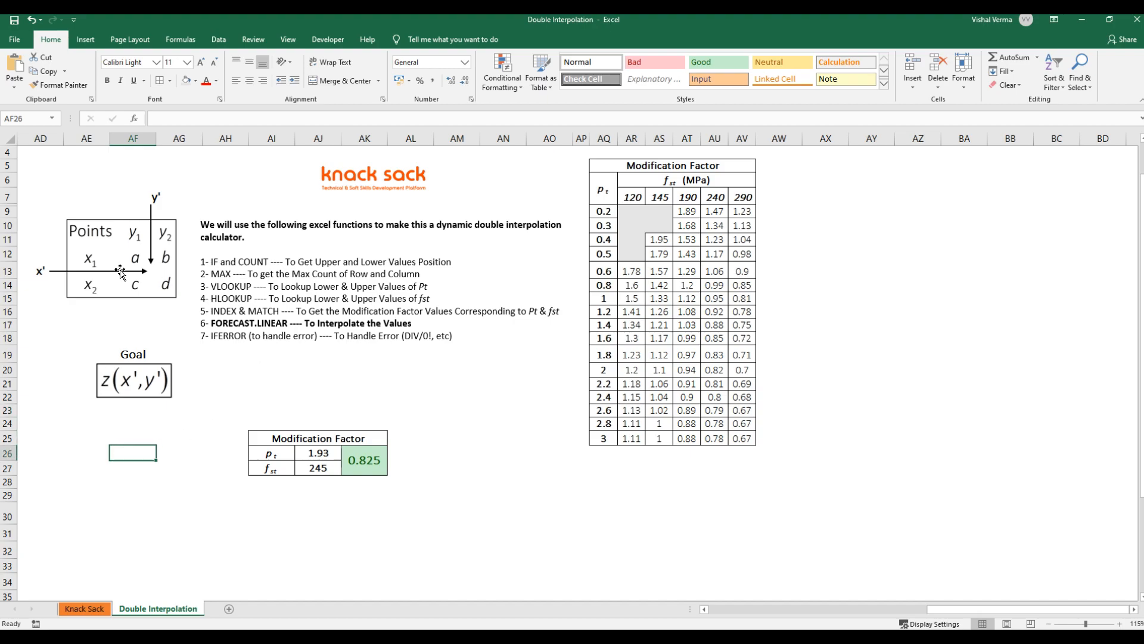
click(485, 518)
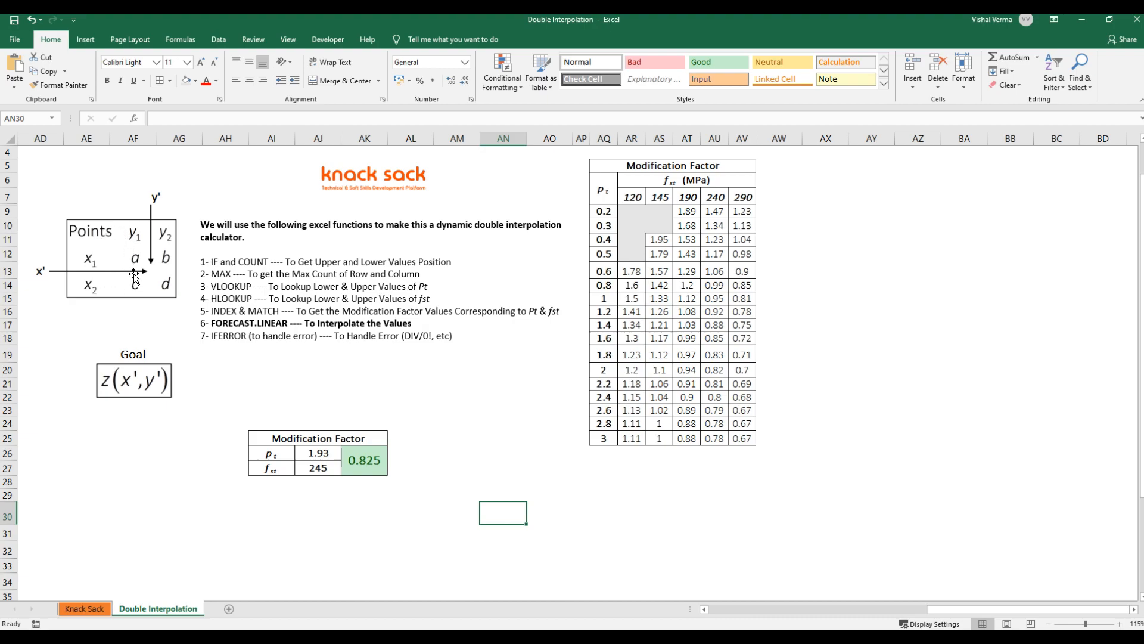
Examine the modification factor table for the pt and fst values that bracket 1.93 and 245
click(721, 550)
drag(950, 611, 777, 616)
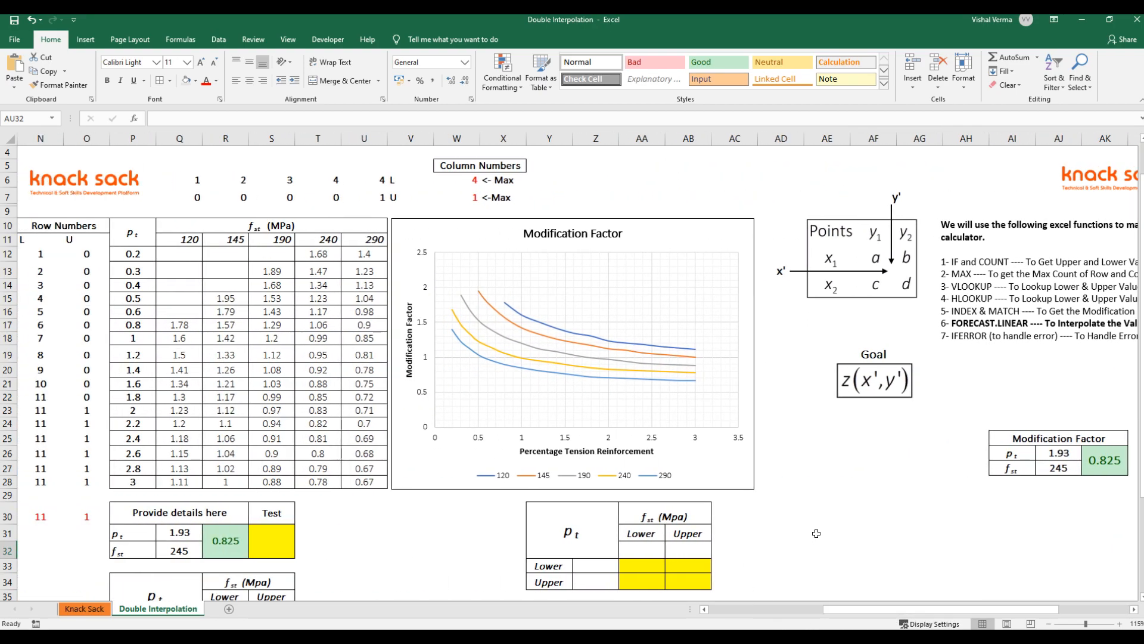
scroll(810, 536, down, 1)
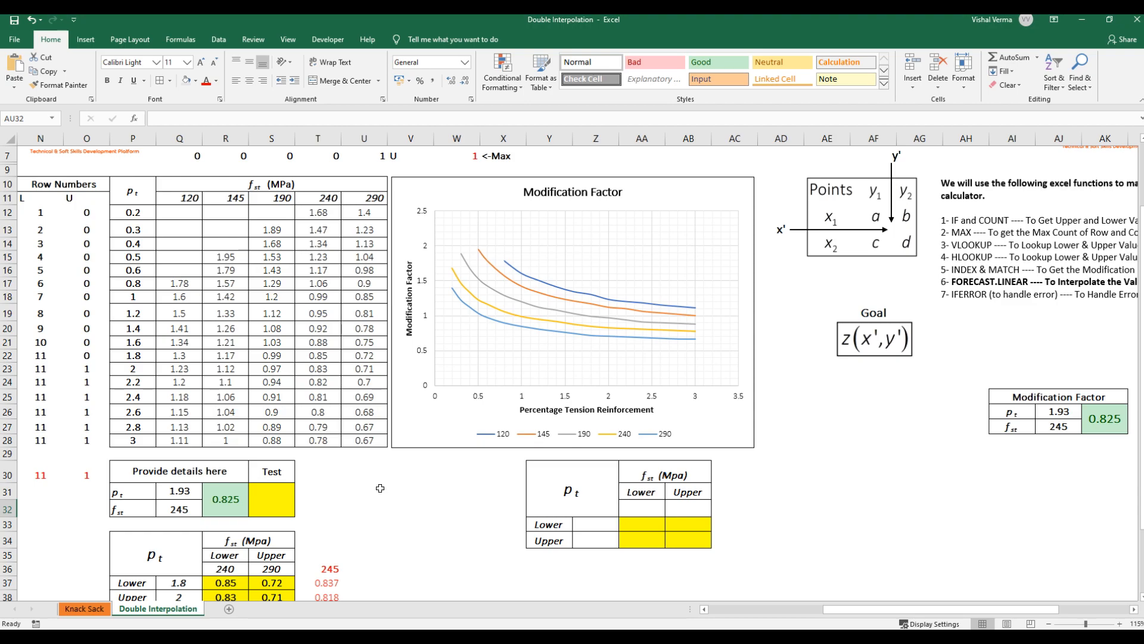
click(380, 488)
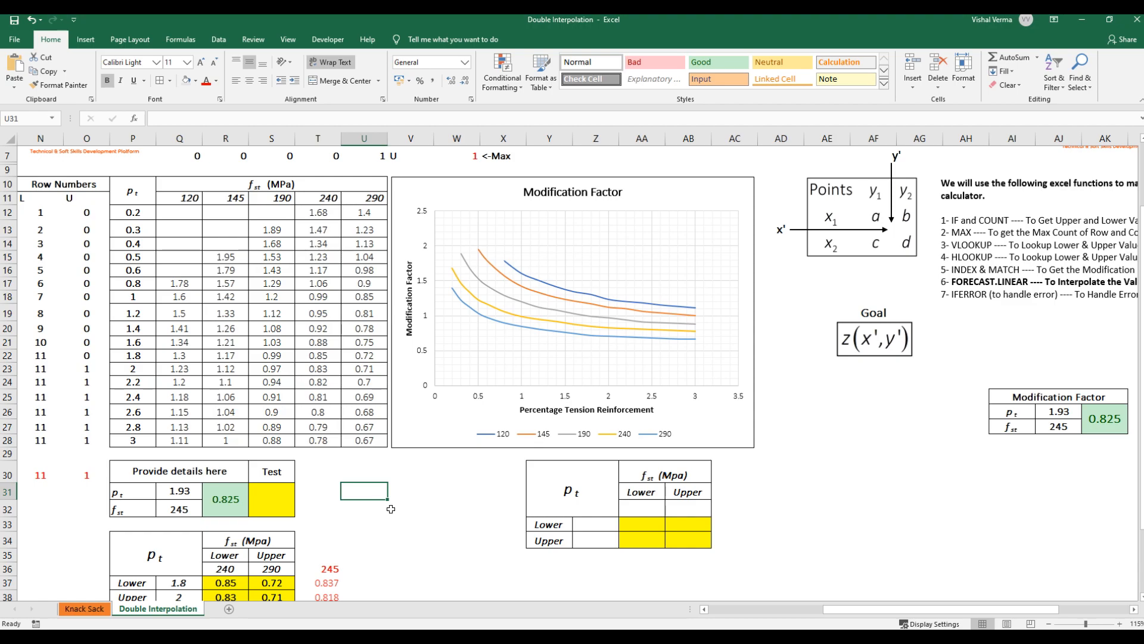
click(419, 507)
click(355, 486)
click(185, 491)
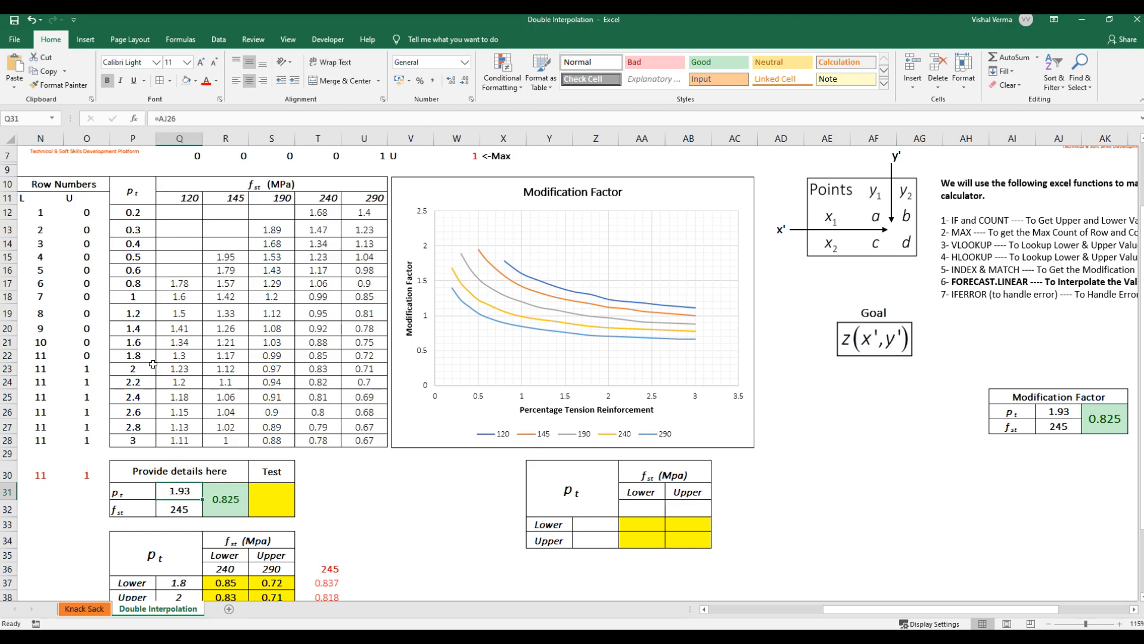
drag(143, 356, 142, 367)
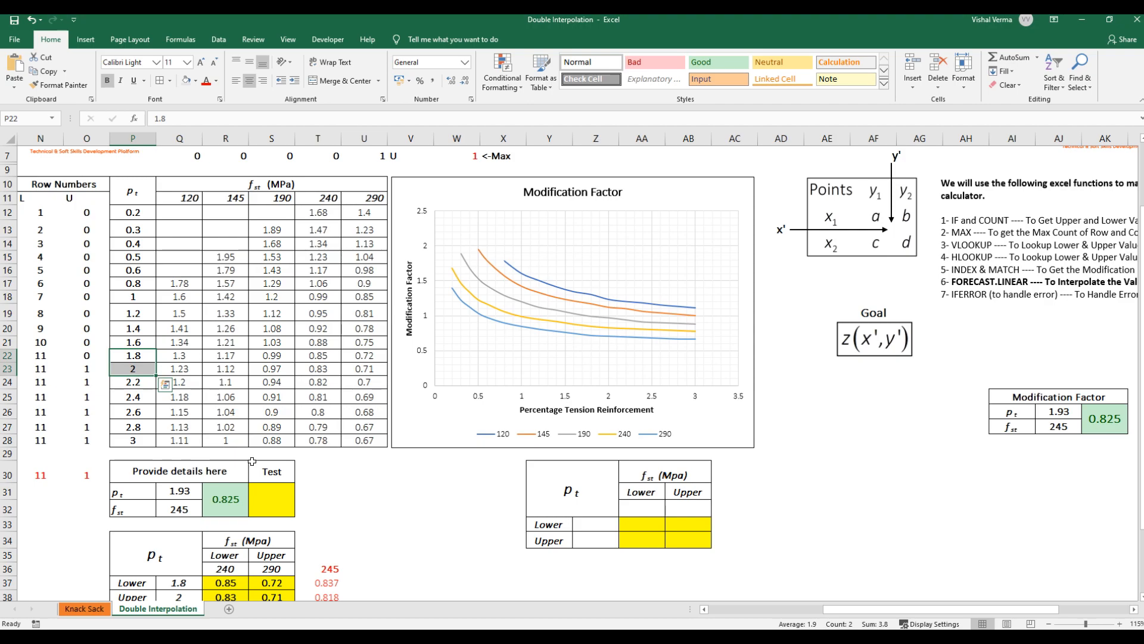
click(167, 511)
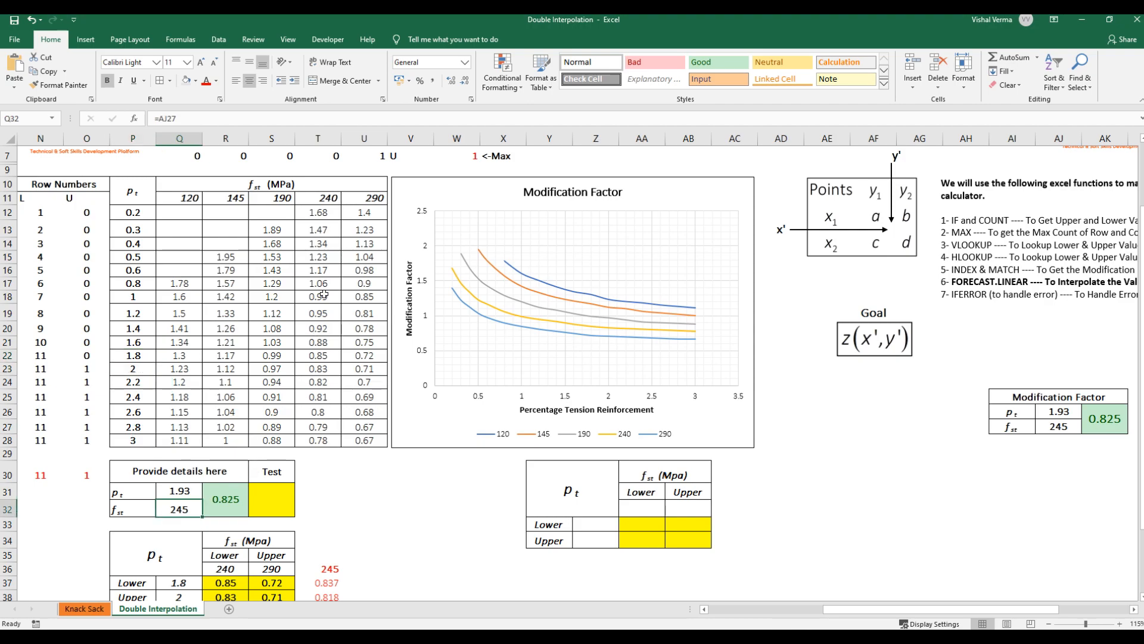
drag(327, 197, 360, 197)
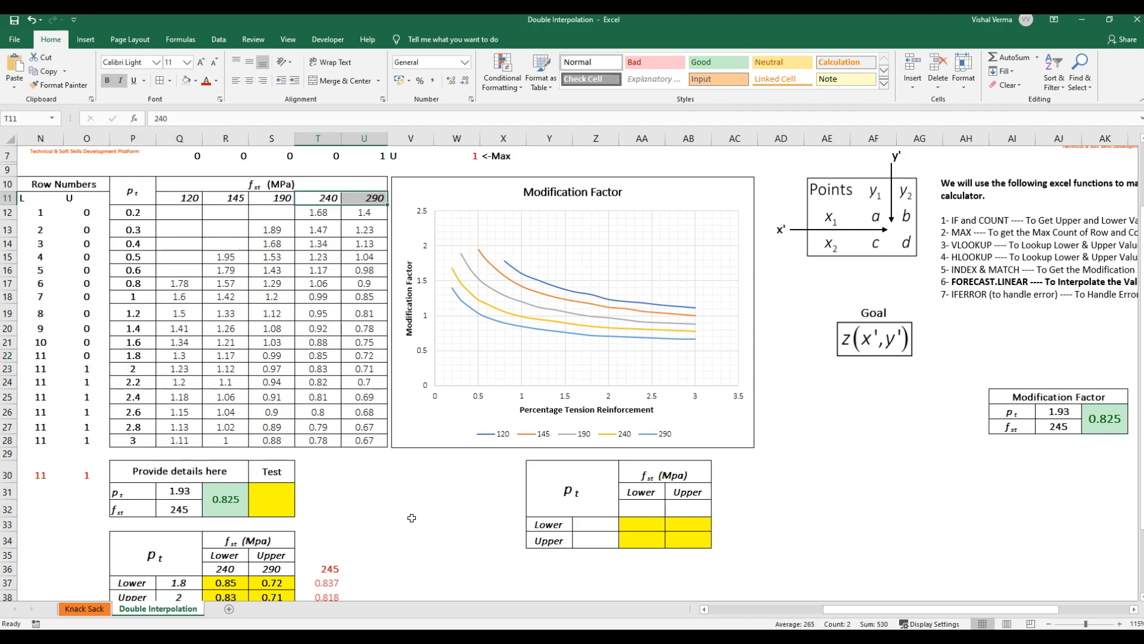
click(325, 197)
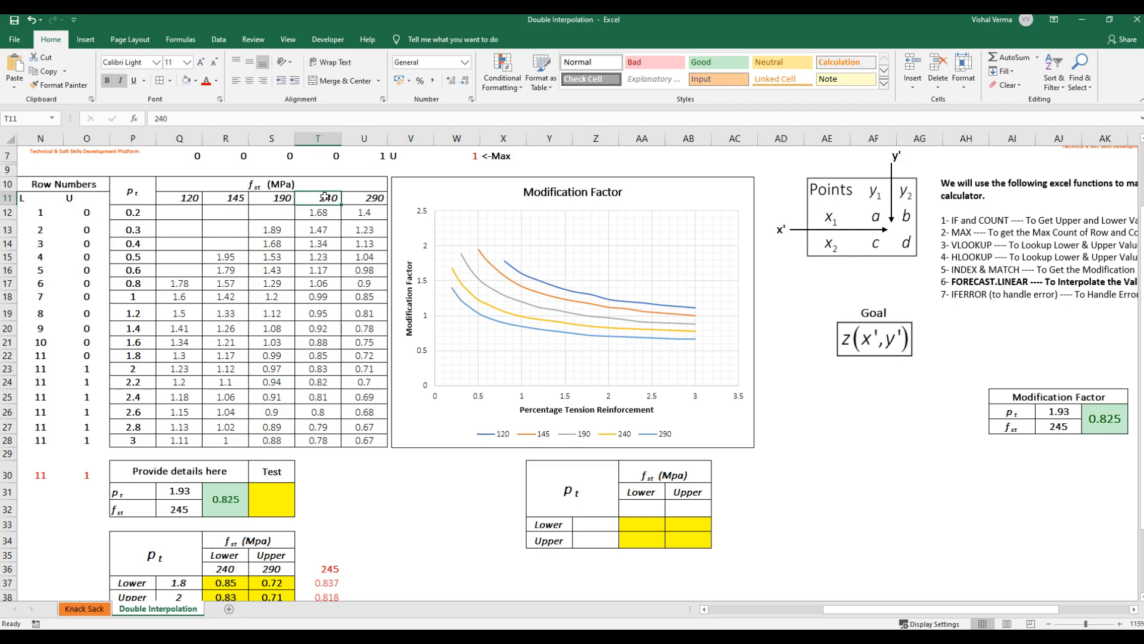
click(364, 197)
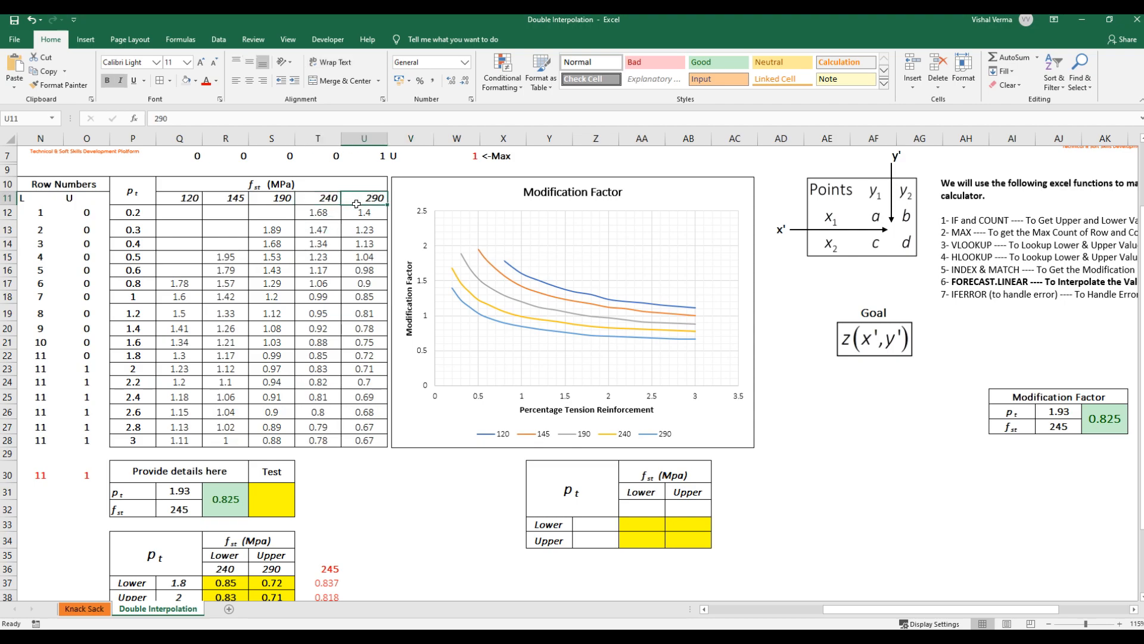
click(140, 356)
click(142, 370)
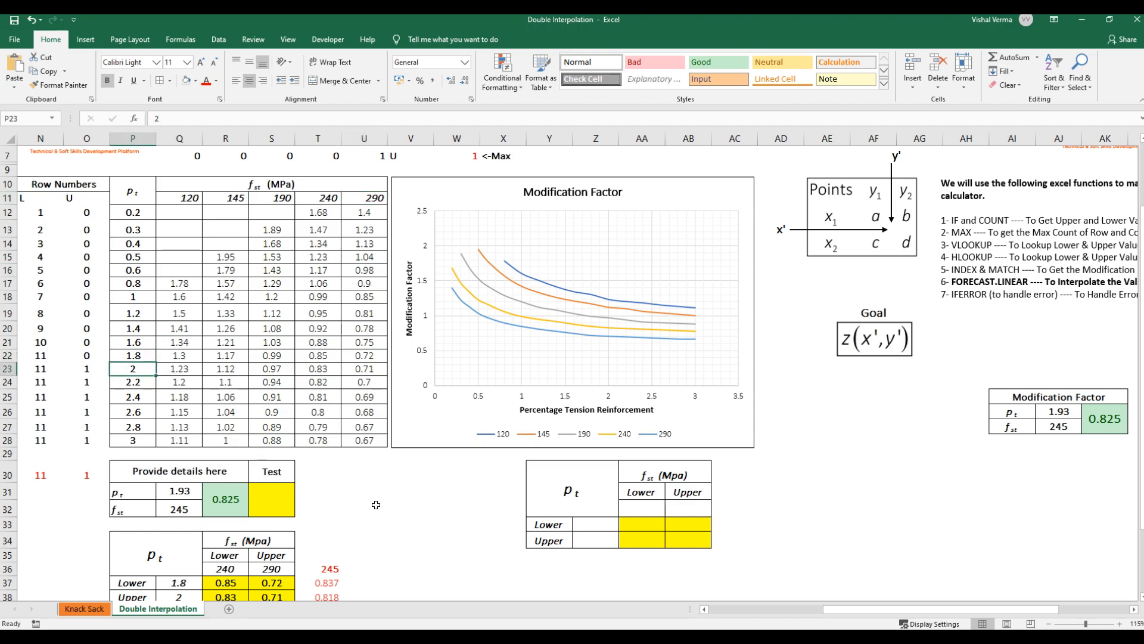
Examine the completed lower and upper table below the inputs, including its four corner modification factors
scroll(376, 504, down, 3)
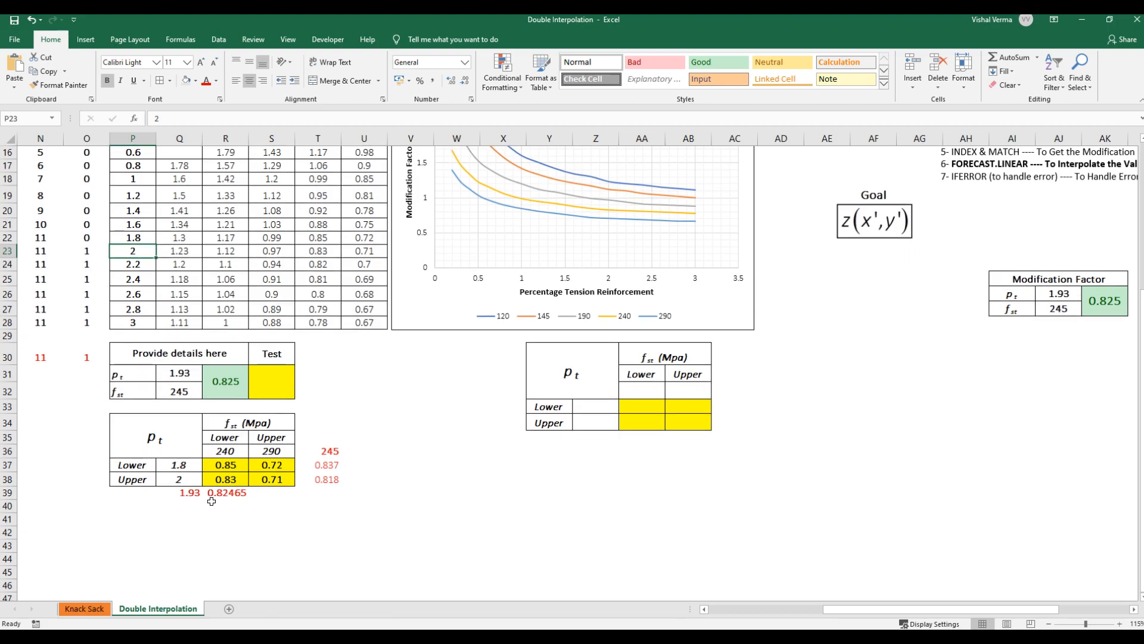
click(133, 439)
drag(133, 439, 236, 481)
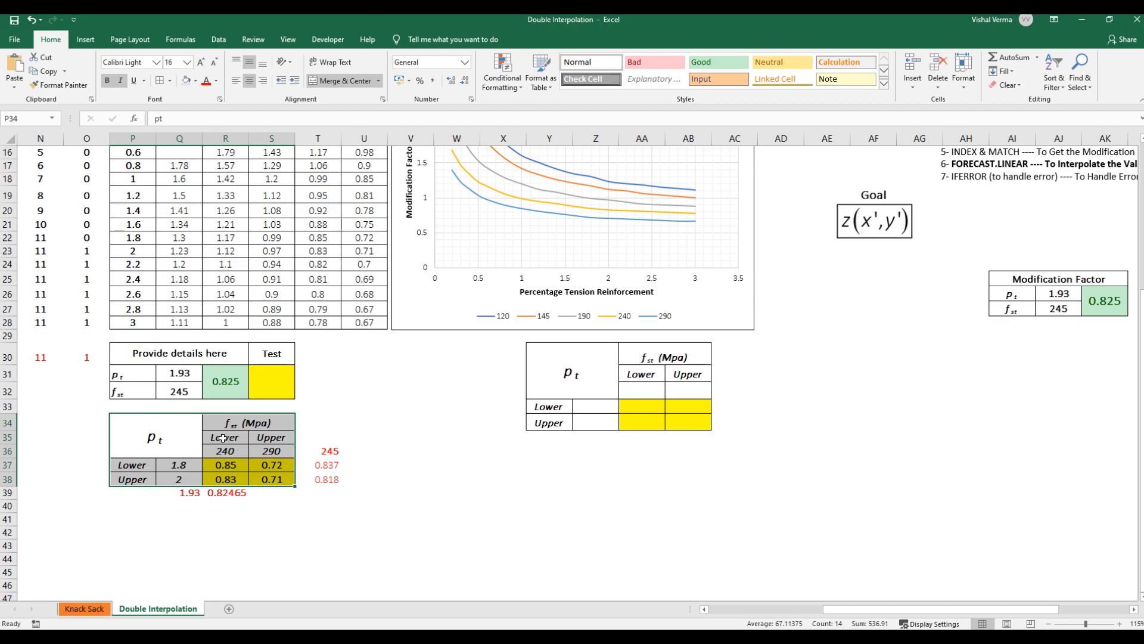
drag(223, 465, 271, 478)
click(285, 547)
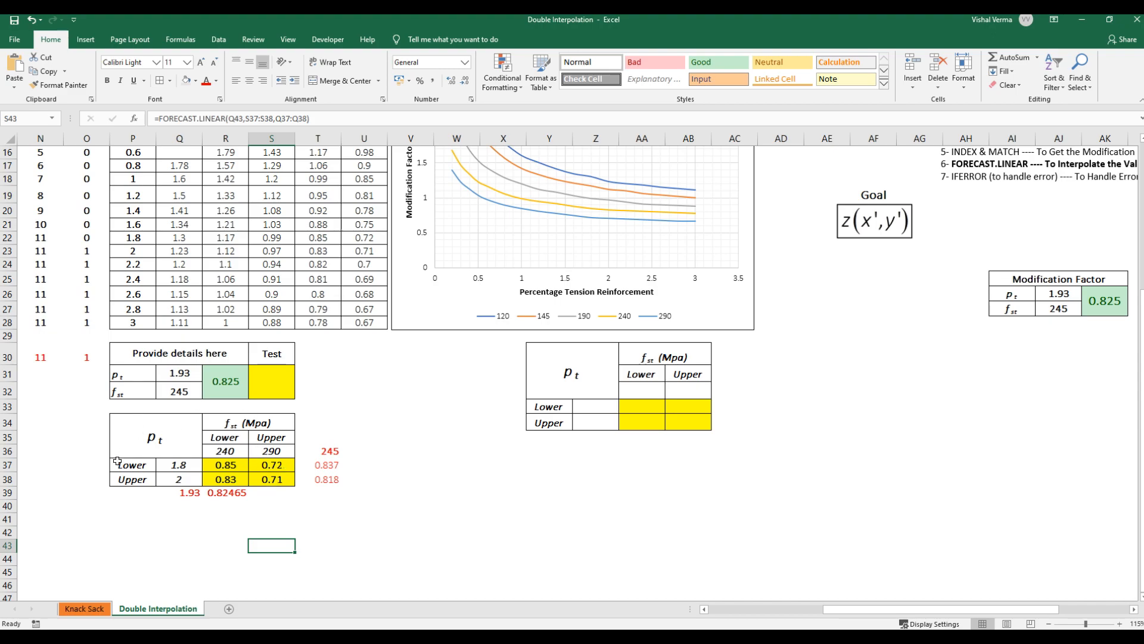
click(355, 535)
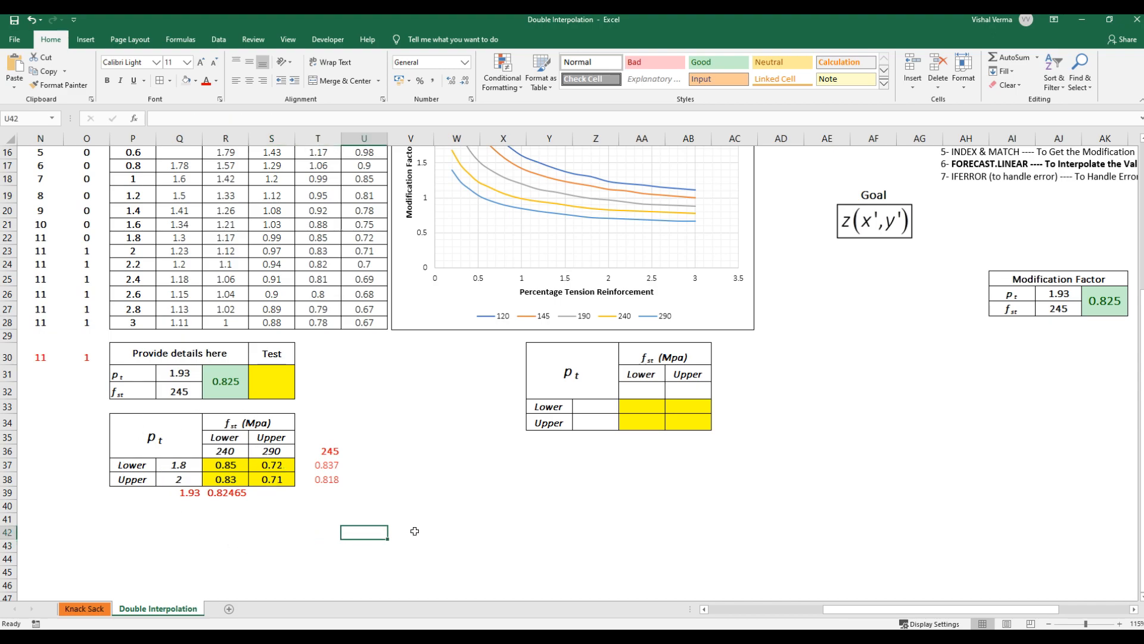
Review the list of Excel functions for the dynamic double interpolation calculator
scroll(490, 539, up, 3)
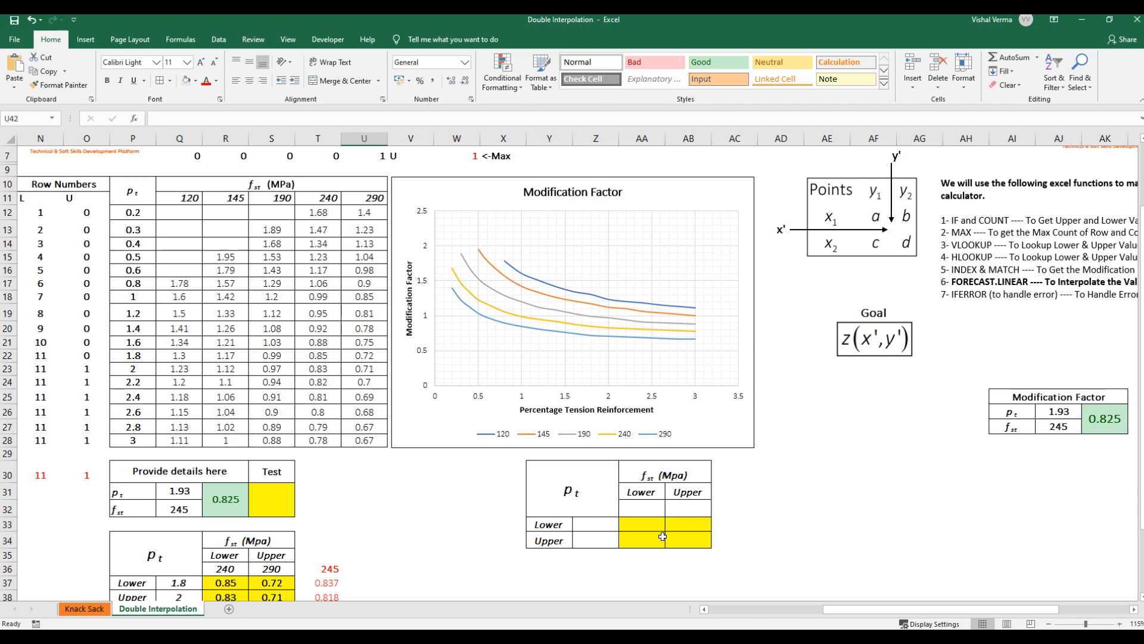
drag(968, 609, 1092, 609)
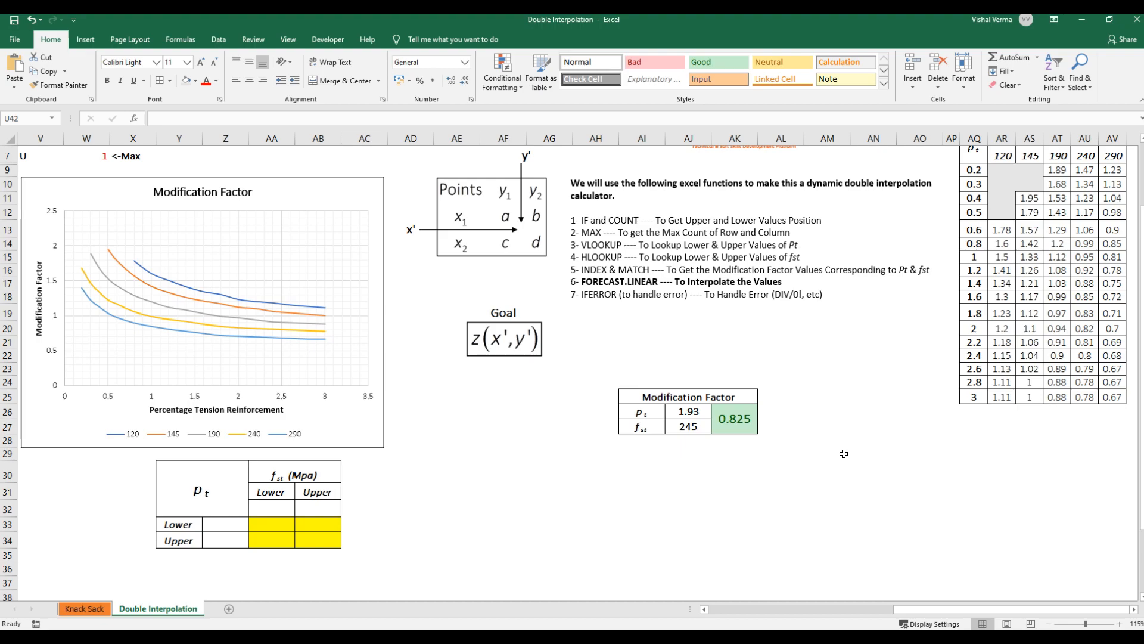
scroll(666, 337, up, 1)
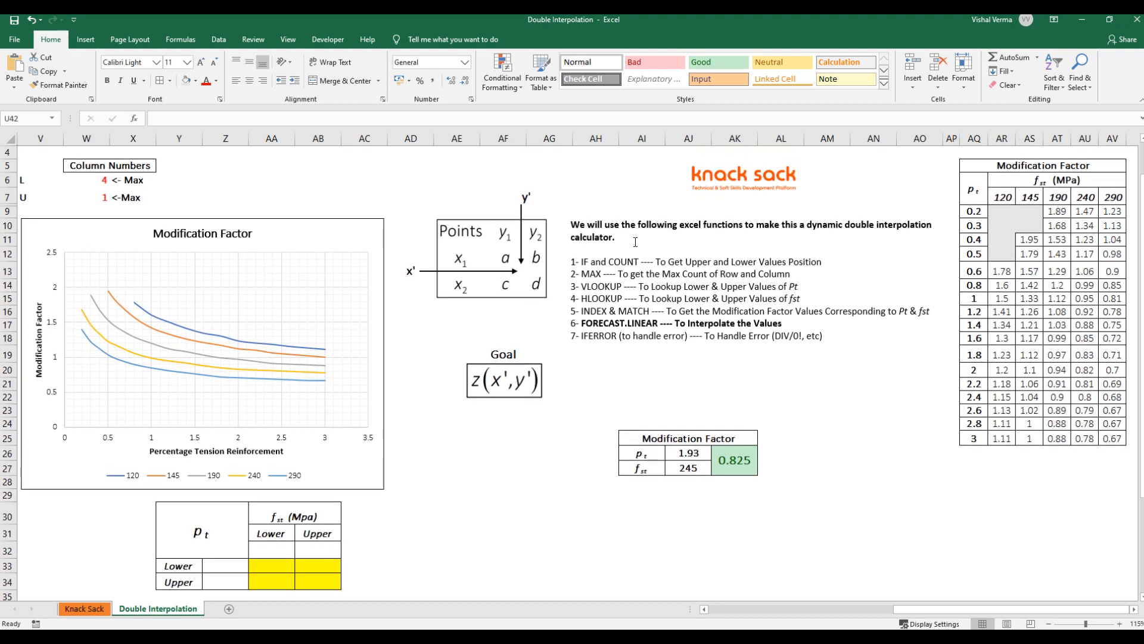
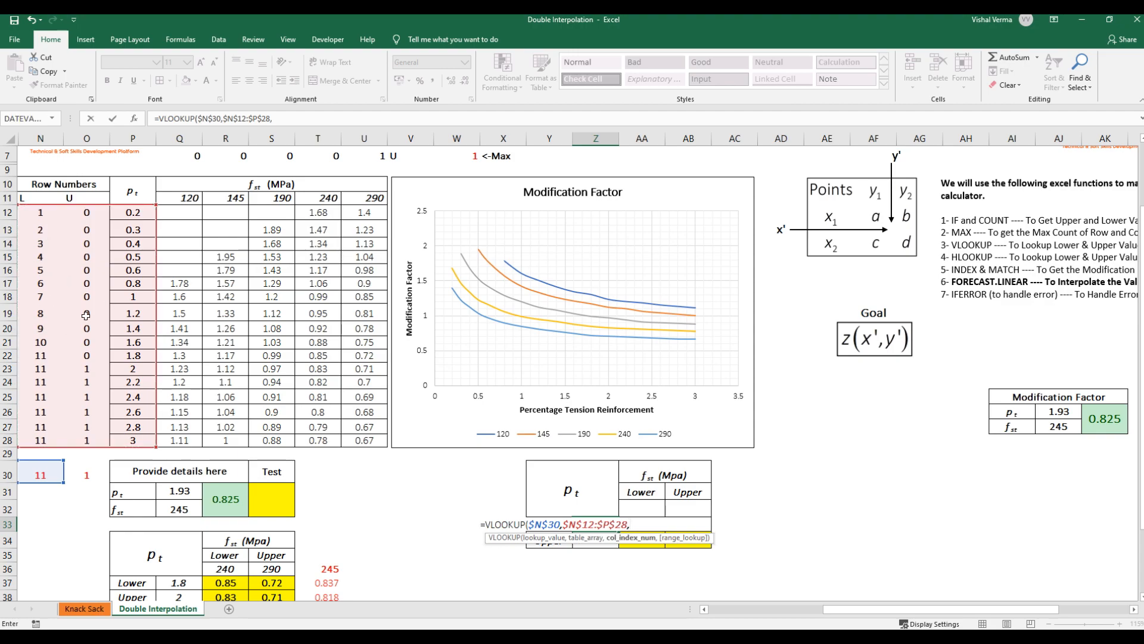
Complete the lower pt VLOOKUP in Z33 with column index 3 and FALSE for an exact match
text(3,)
key(Down)
key(Tab)
text())
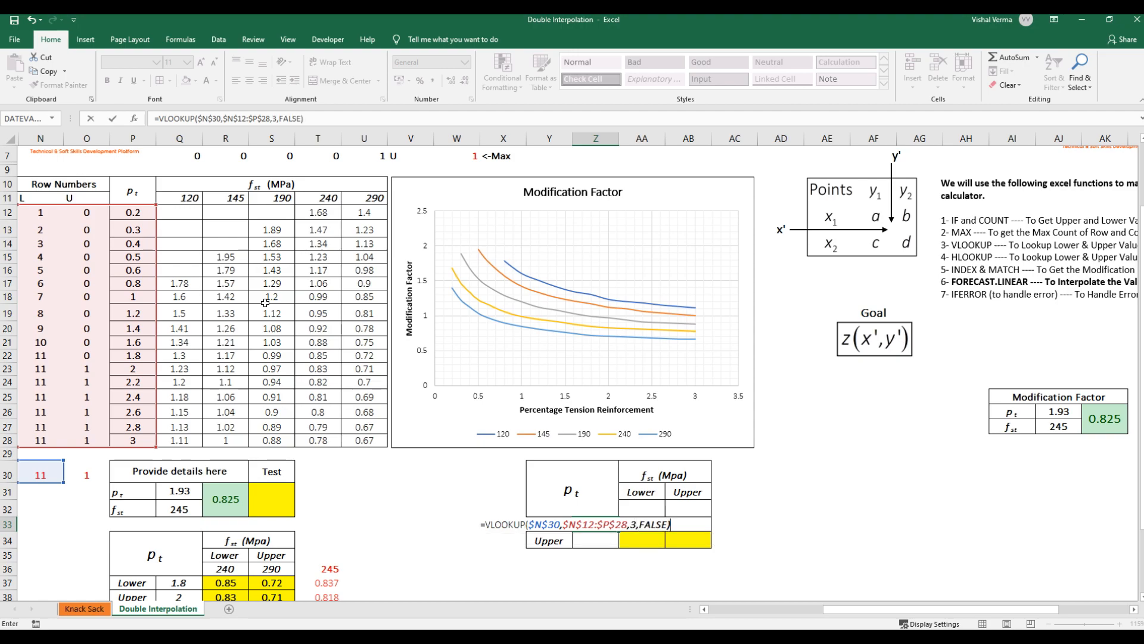
key(Return)
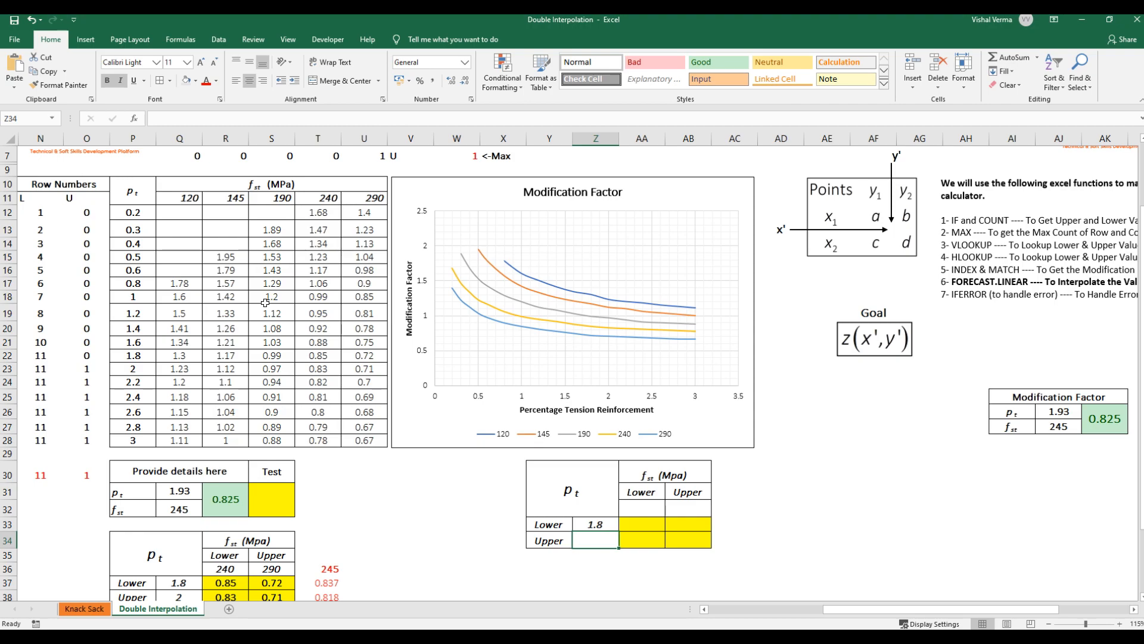
Enter a VLOOKUP for the upper pt in Z34, looking up $O$30 in $O$12:$P$28 with column index 2 and FALSE
text(=vlo)
key(Tab)
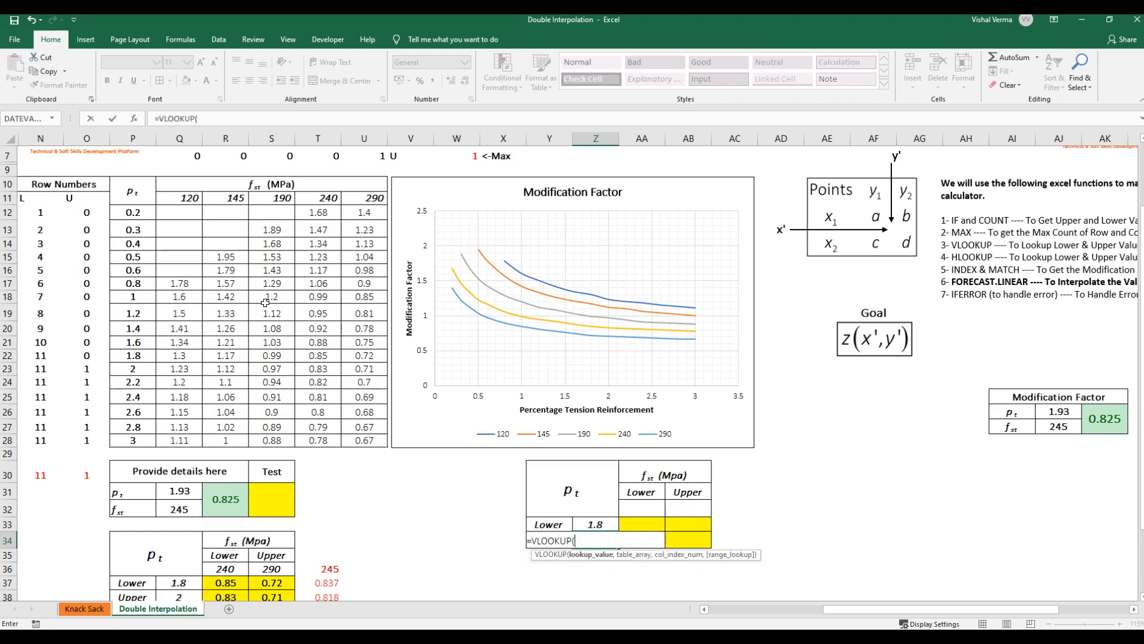
click(84, 477)
key(F4)
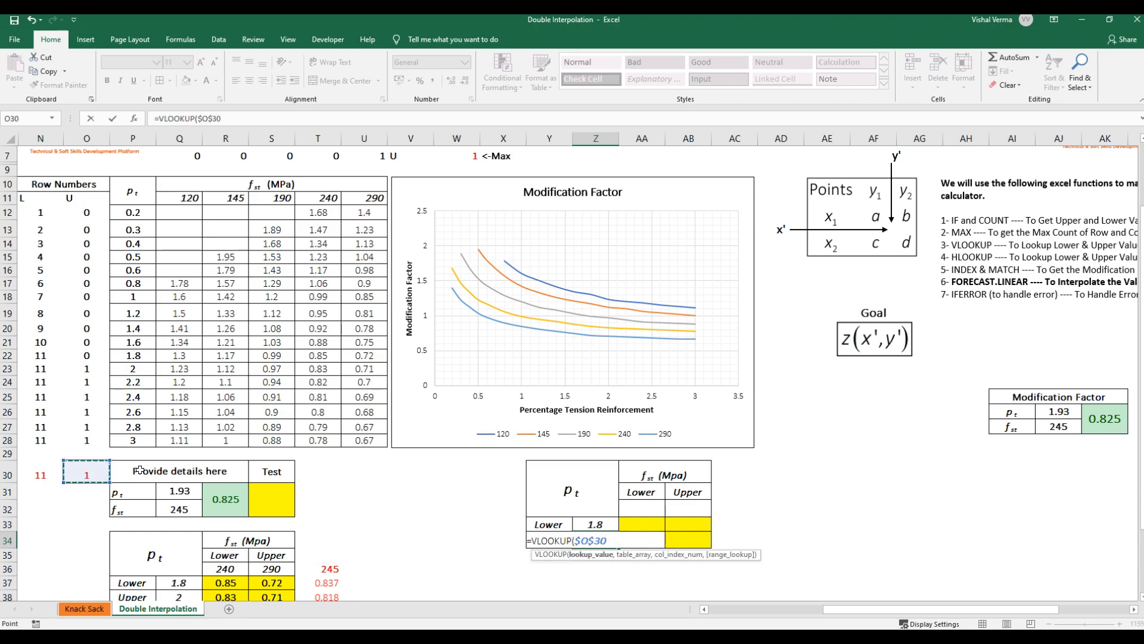
text(,)
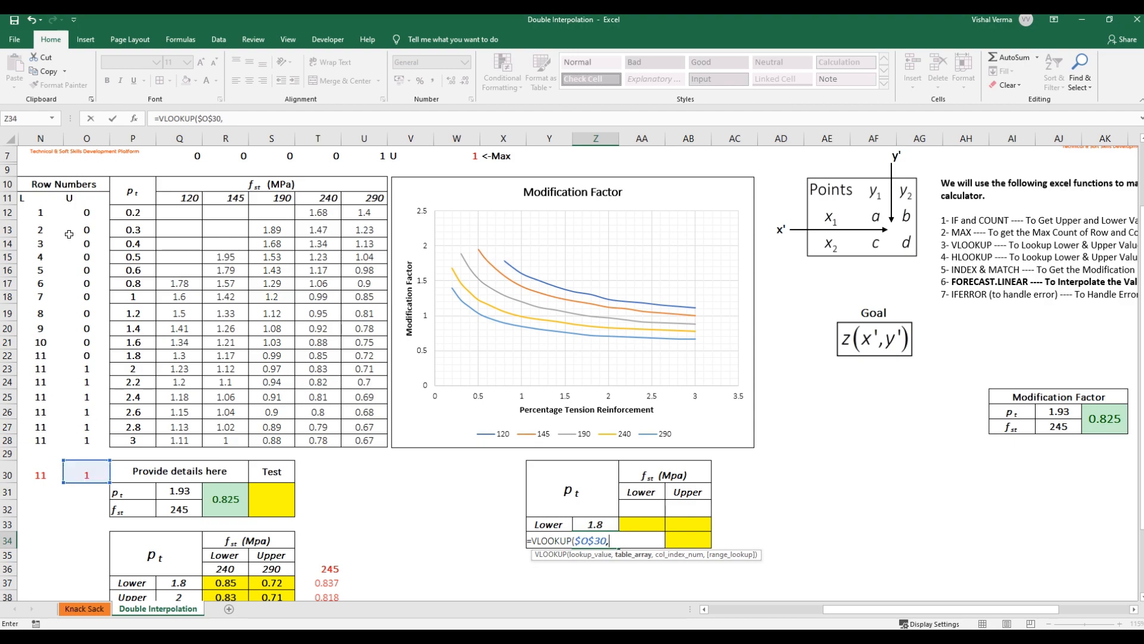
drag(72, 212, 136, 442)
key(F4)
text(,)
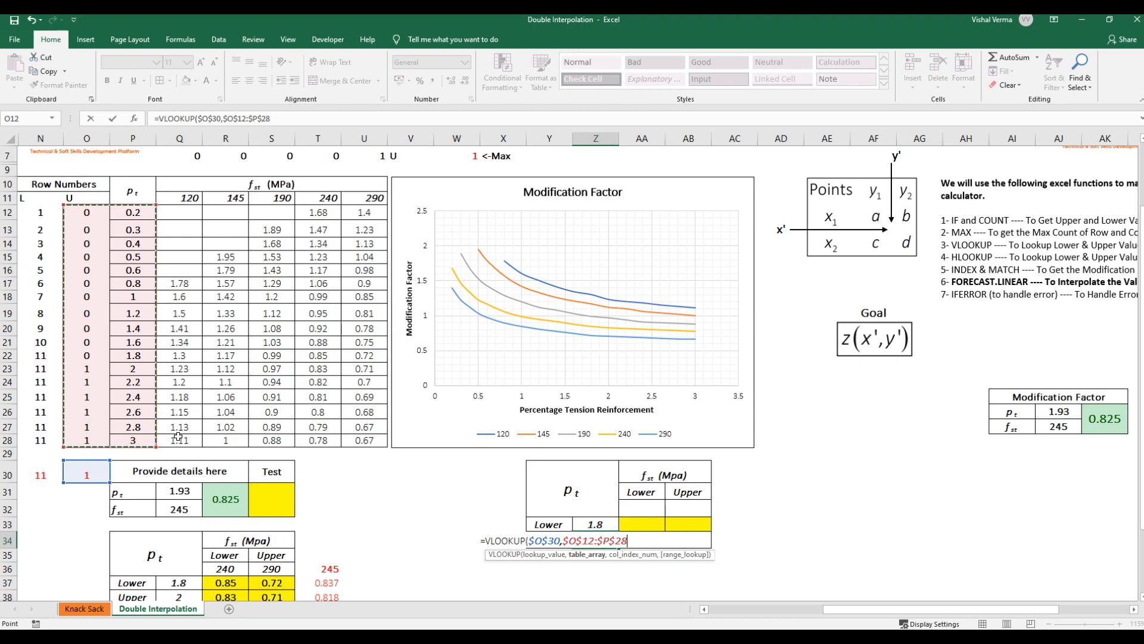
text(2,)
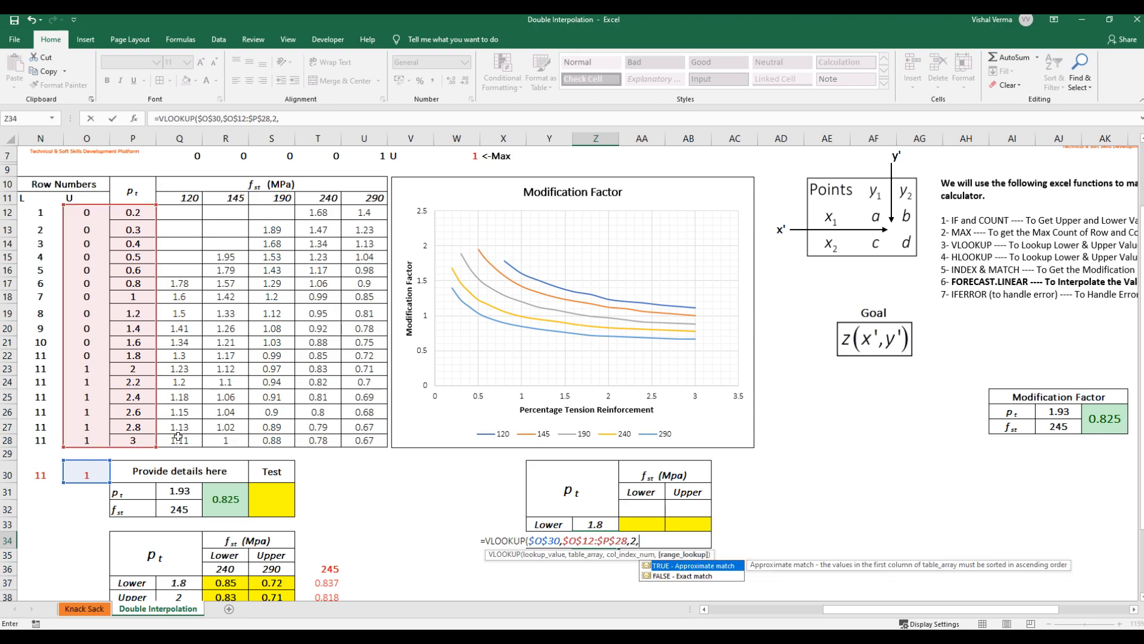
text(FALSE))
key(ctrl+Return)
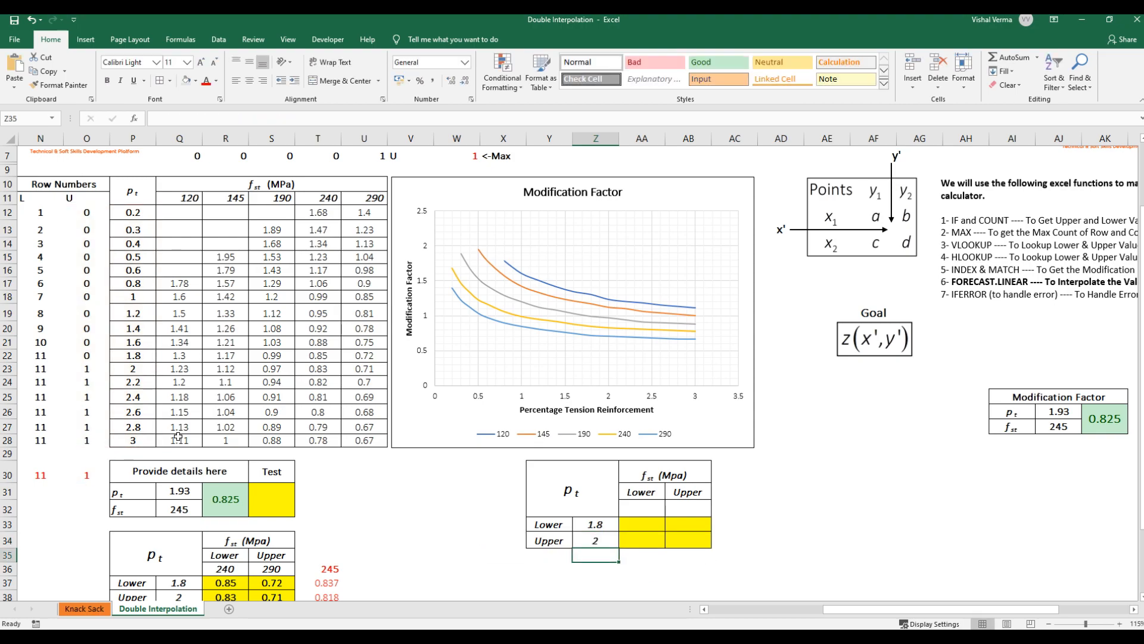
Copy the lower and upper fst formulas from R36:S36 into AA32:AB32 of the new table
click(632, 512)
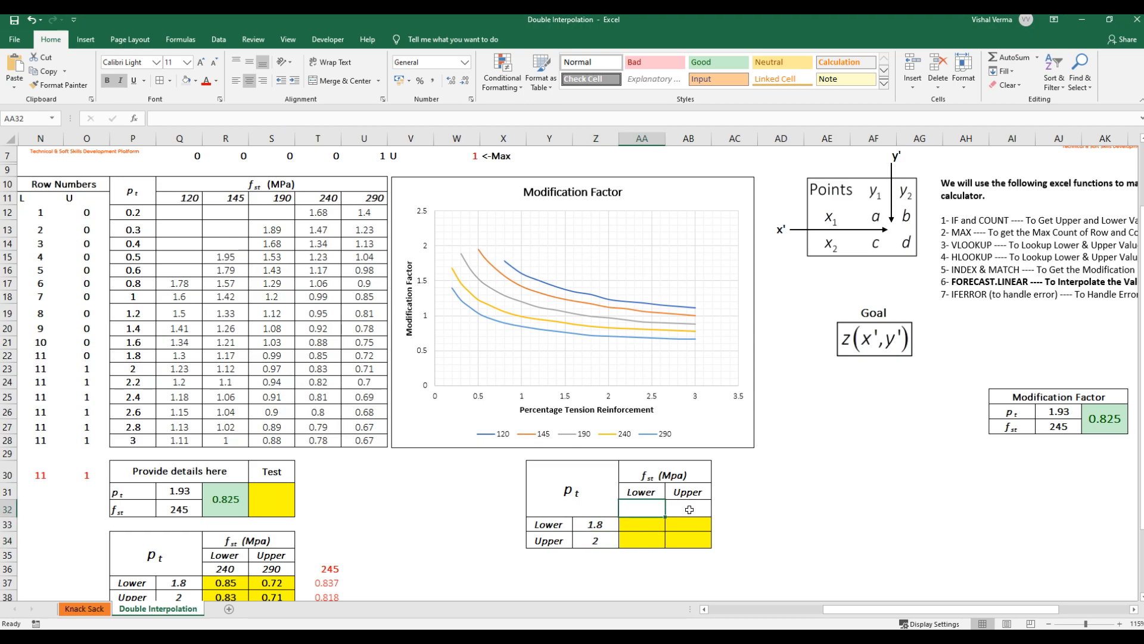
drag(229, 570, 271, 569)
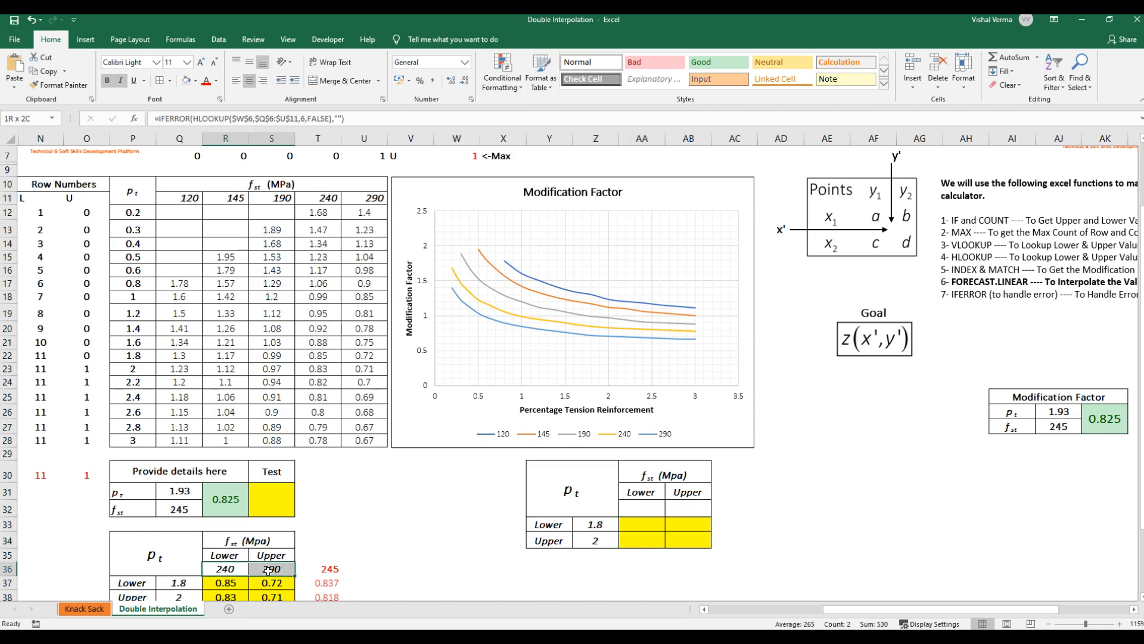
key(ctrl+c)
click(641, 509)
key(ctrl+v)
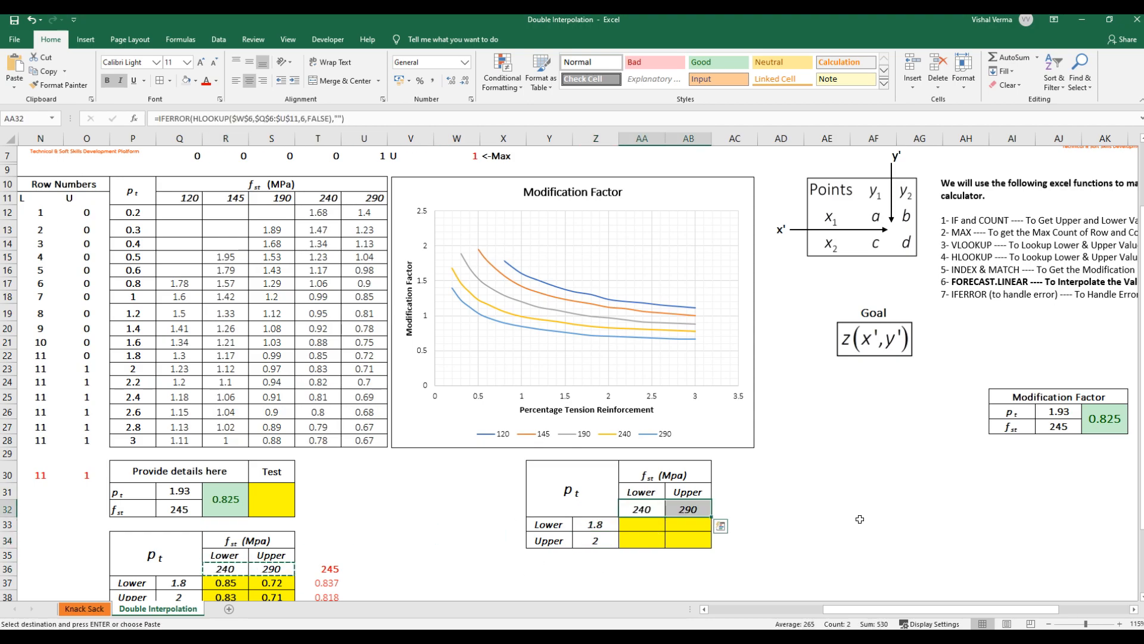
click(873, 523)
key(Escape)
Inspect the HLOOKUP formula for the lower fst in AA32 and the four empty corner cells below it
click(644, 510)
key(F2)
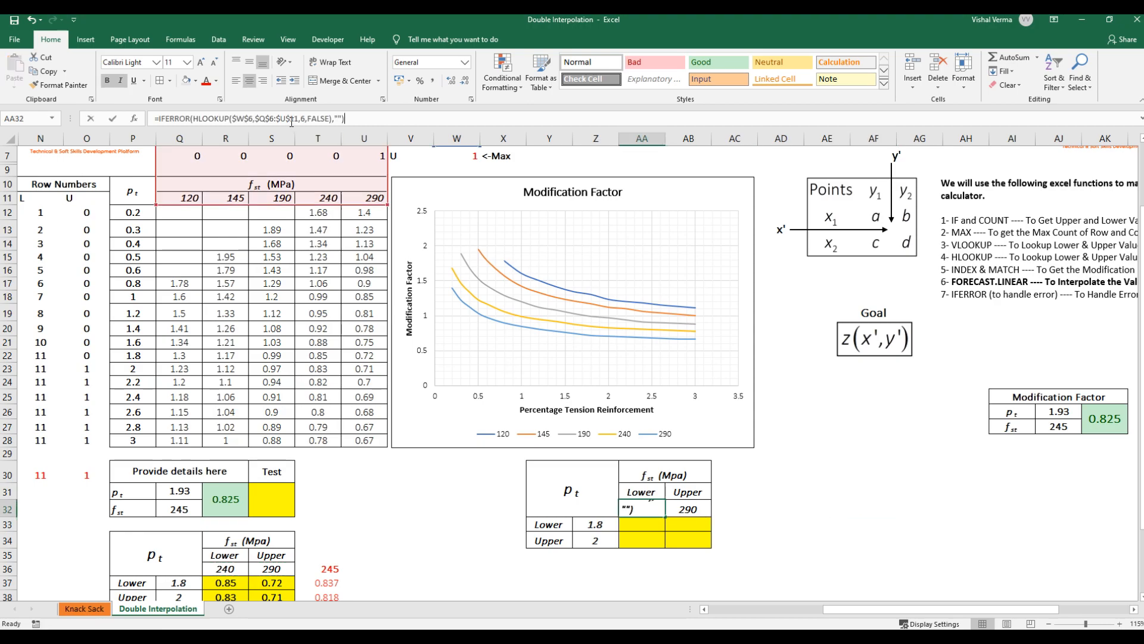
key(Escape)
click(872, 582)
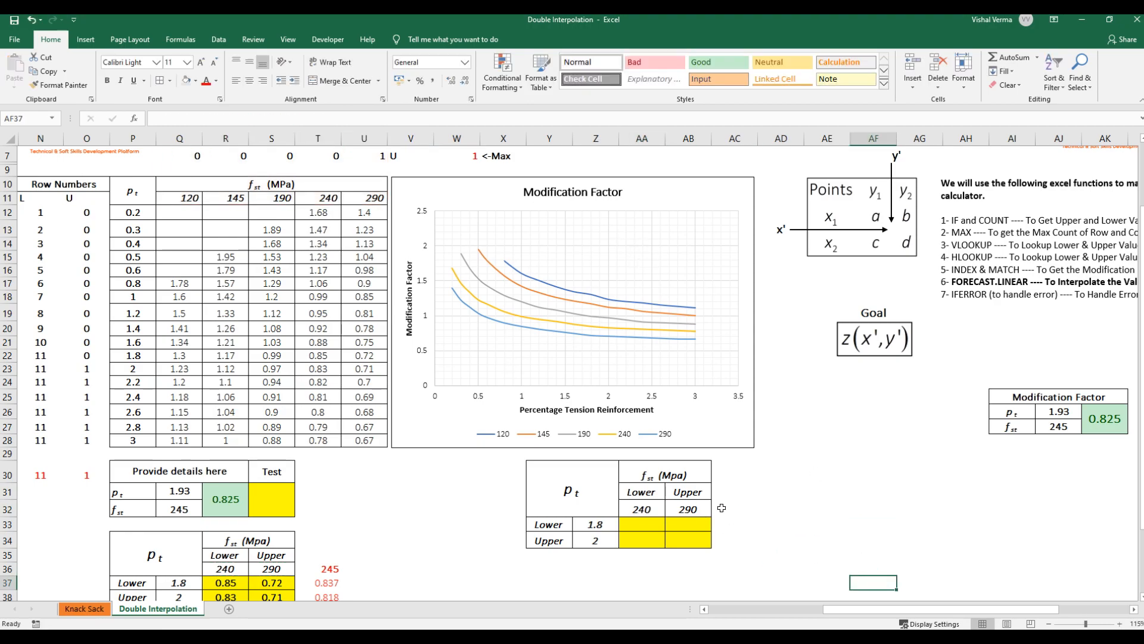
click(651, 510)
click(842, 508)
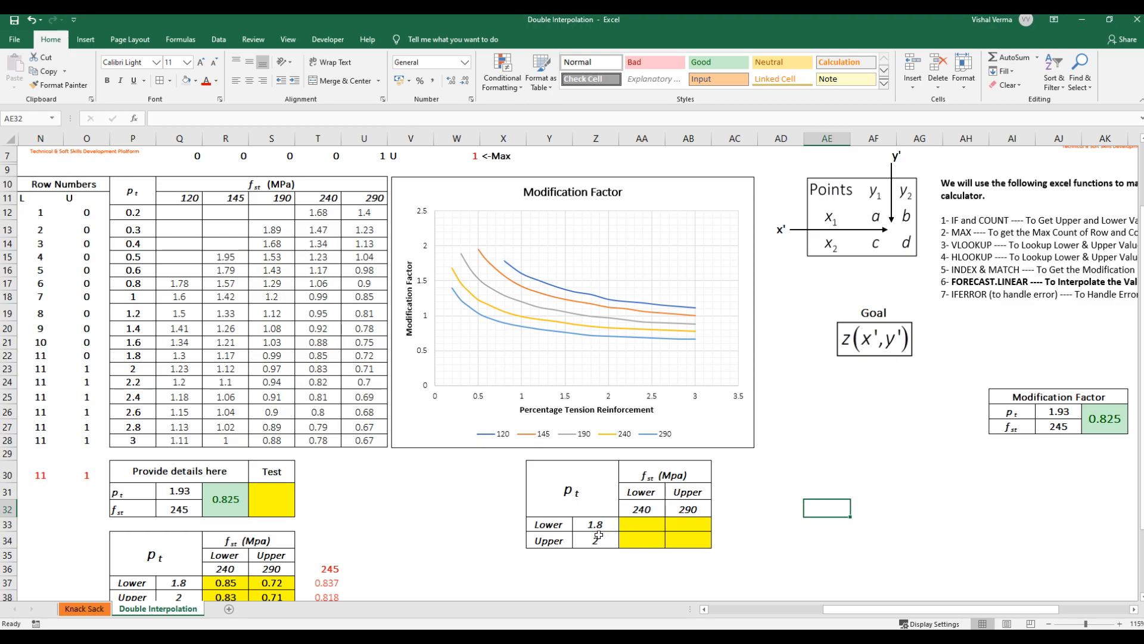
click(654, 524)
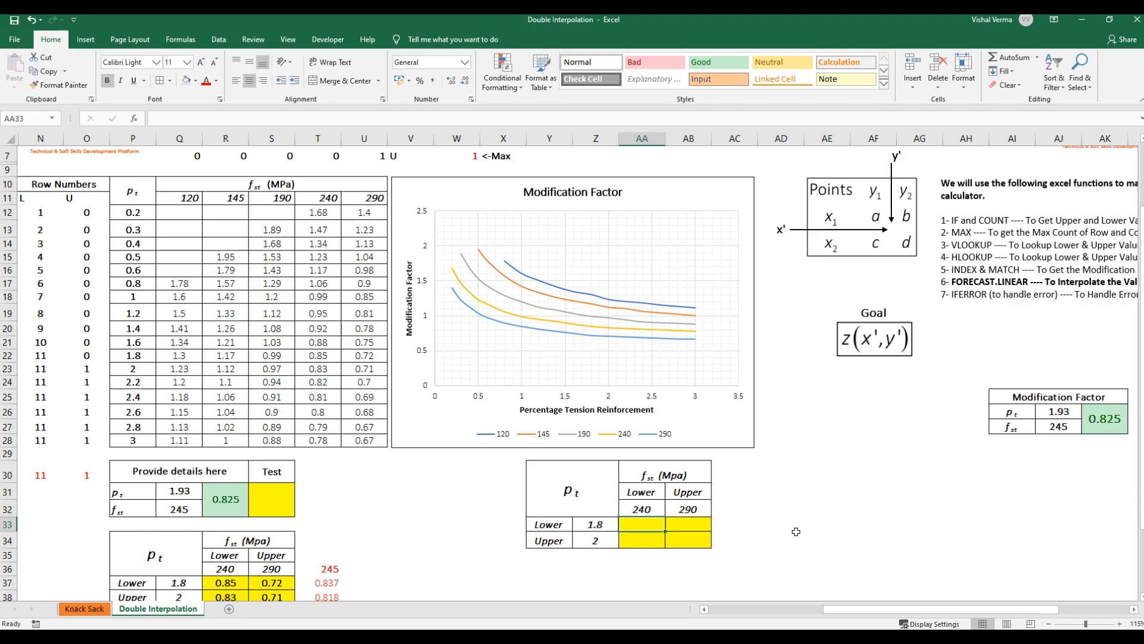
drag(637, 532, 680, 537)
click(819, 555)
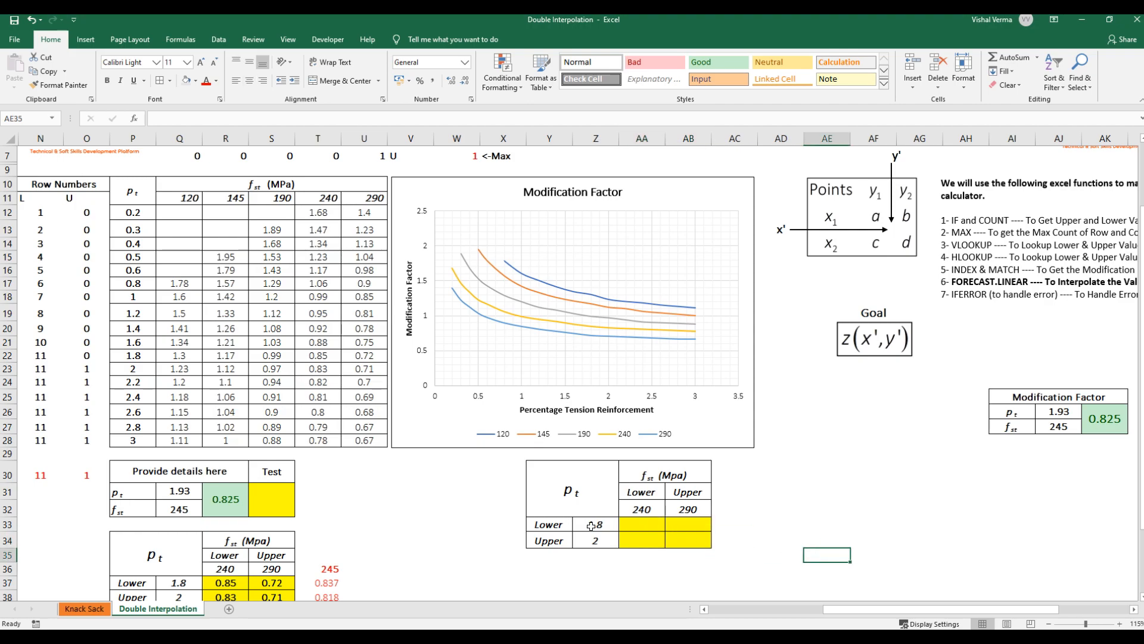
click(641, 510)
Start an INDEX formula in AA33 with the modification factors $Q$12:$U$28 as its absolute array
click(641, 525)
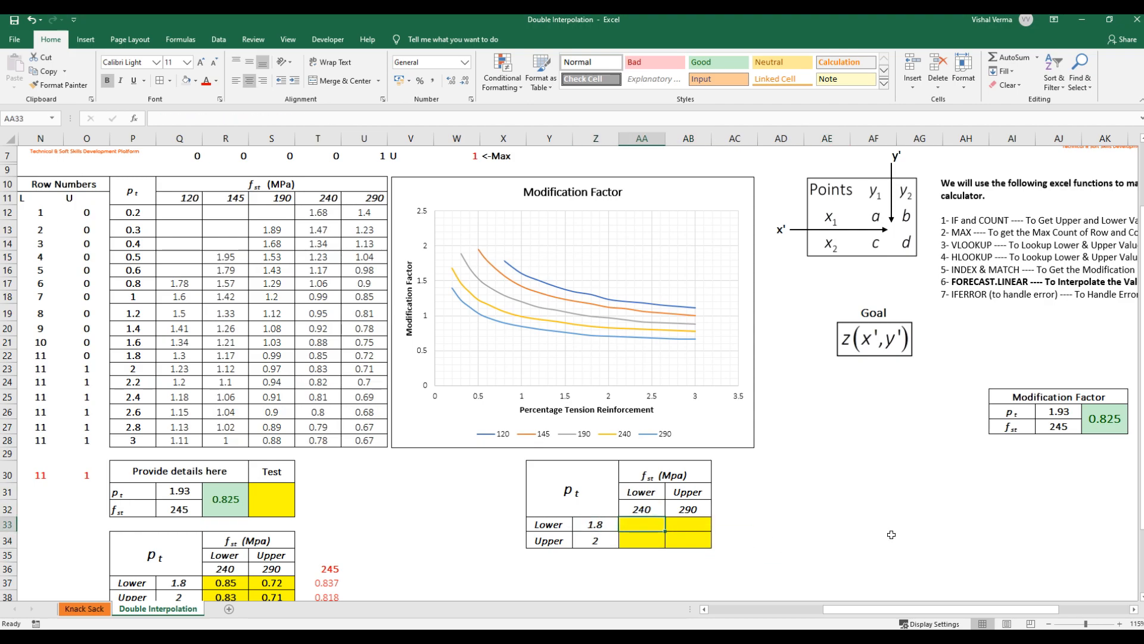
text(=INDEX()
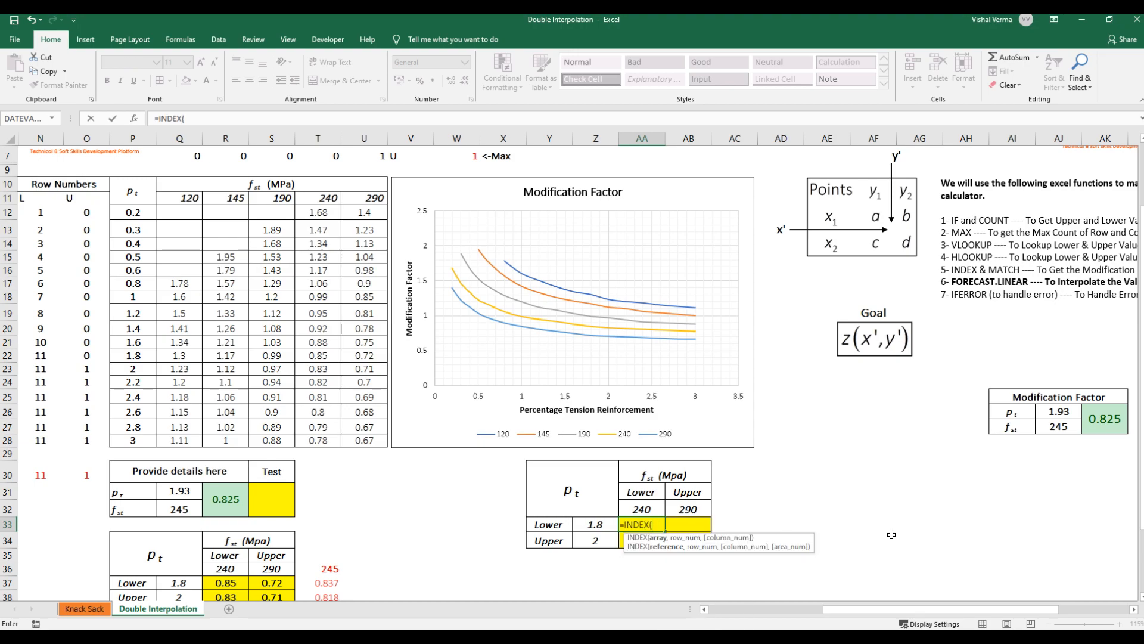
click(172, 212)
drag(172, 212, 370, 439)
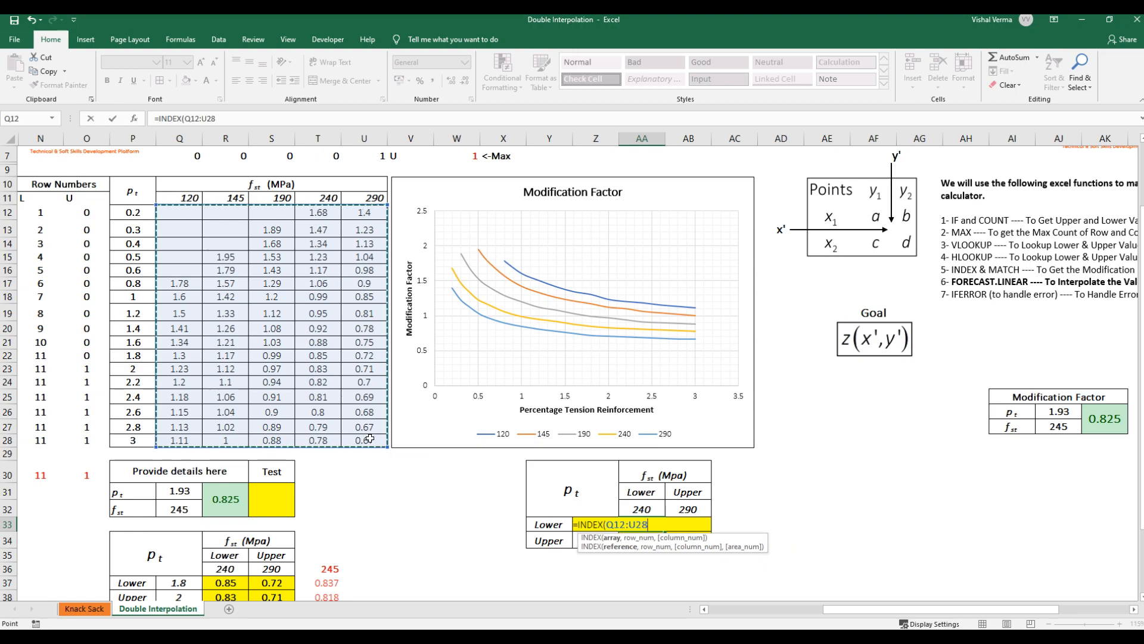
key(F4)
text(,)
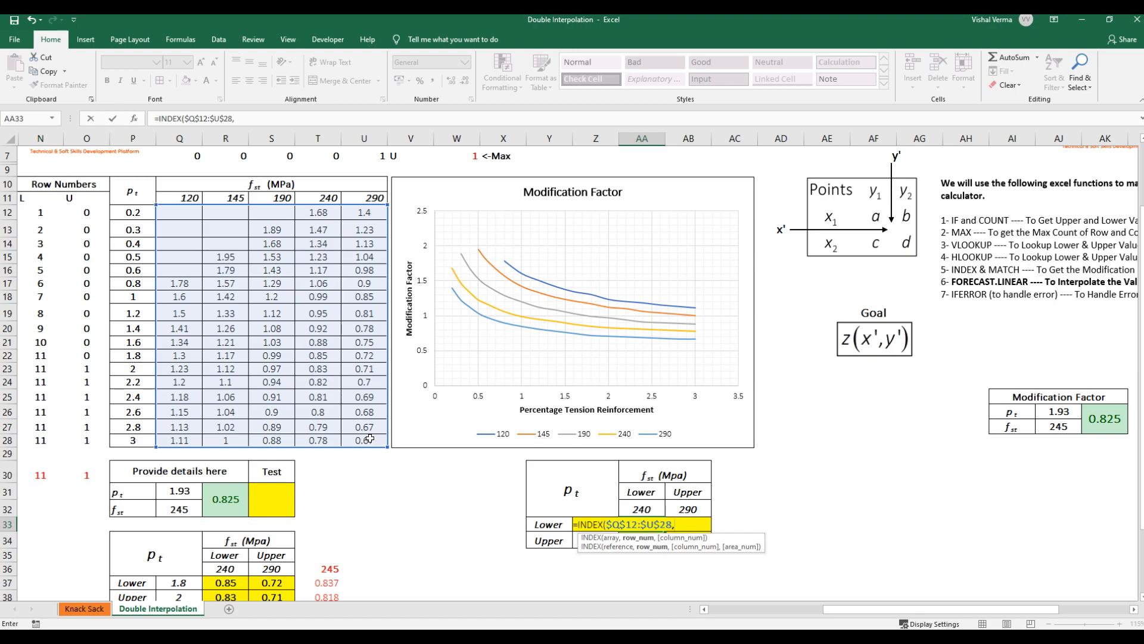
Add a MATCH as the row number, finding $Z$33 in the pt column $P$12:$P$28 with match type 0
text(MATCH()
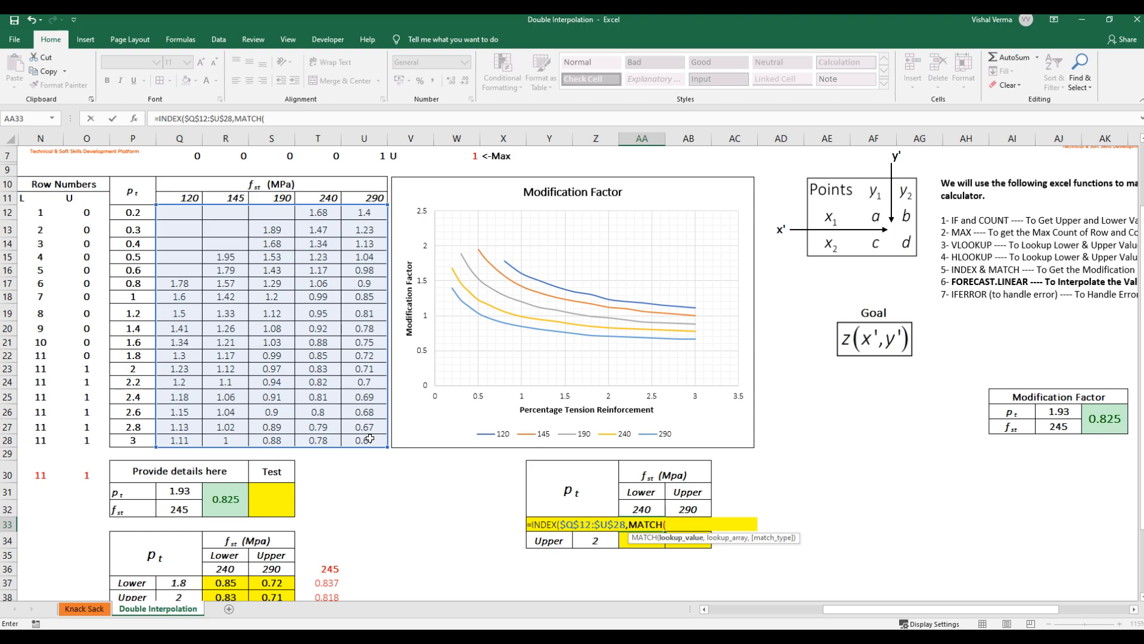
key(Left)
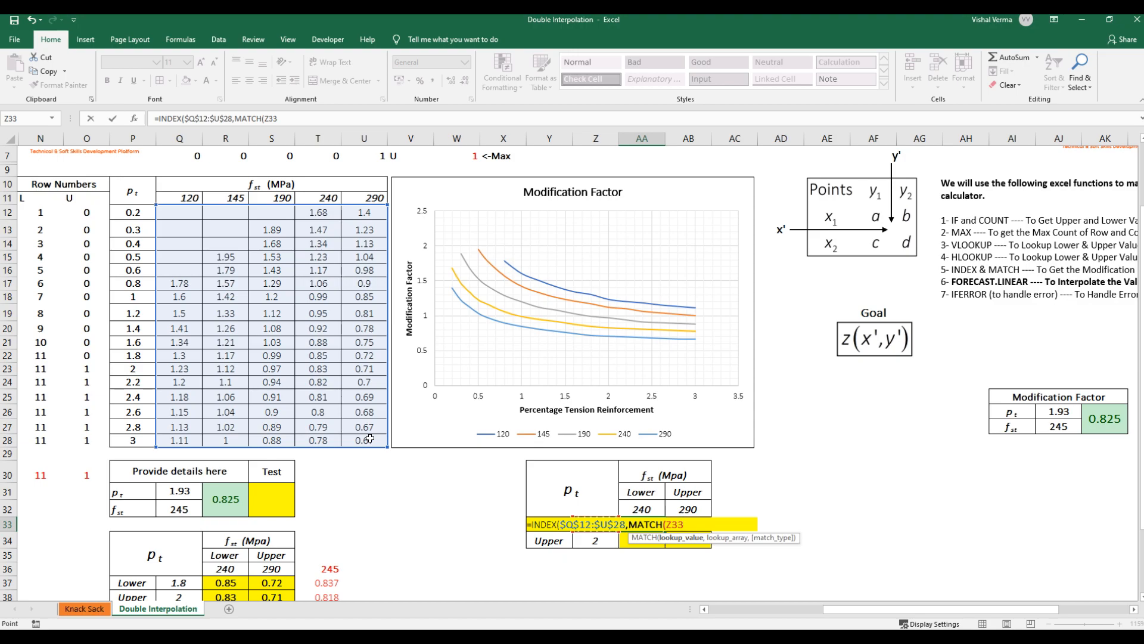
key(F4)
text(,)
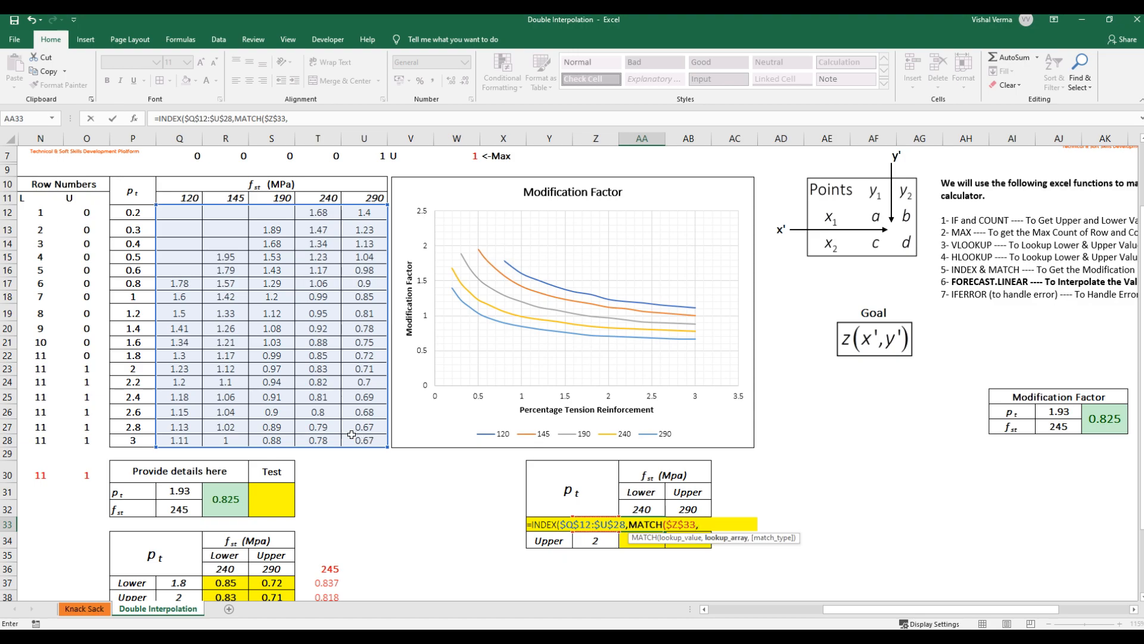
drag(132, 212, 135, 439)
key(F4)
text(,)
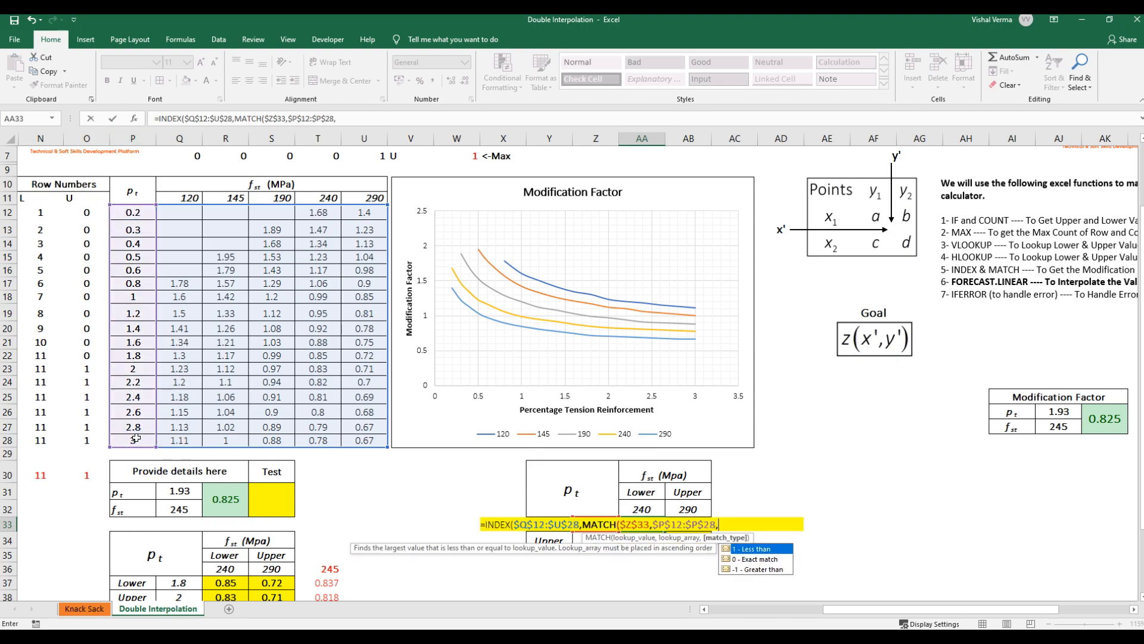
text(0),)
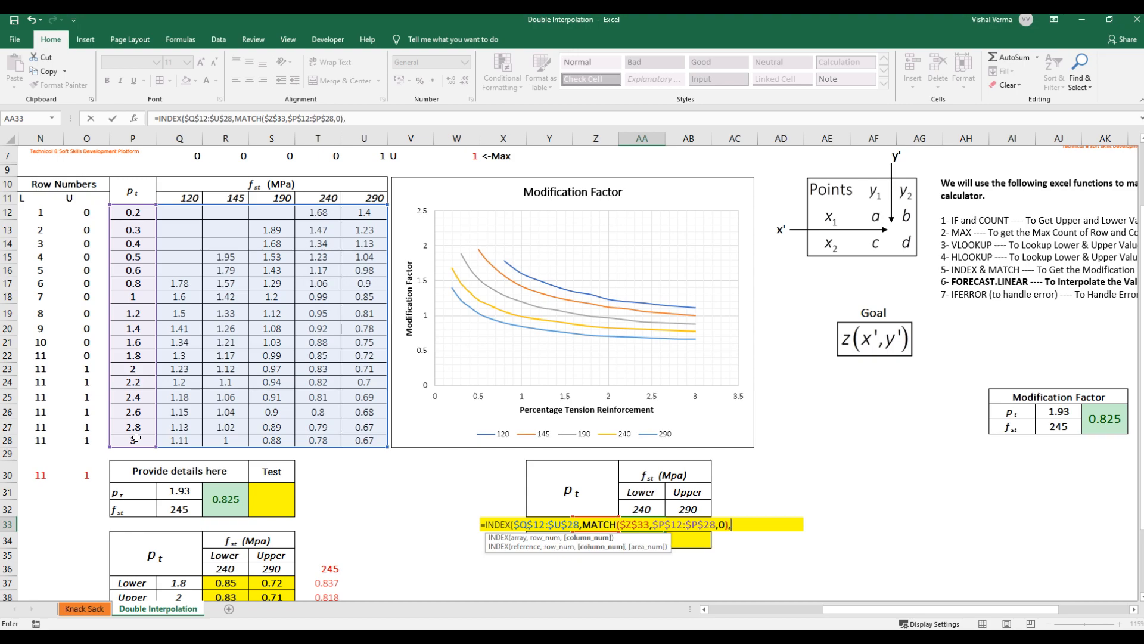
Complete the AA33 formula with a column MATCH of AA$32 in $Q$11:$U$11, match type 0, accepting the closing bracket correction
text(MATCH()
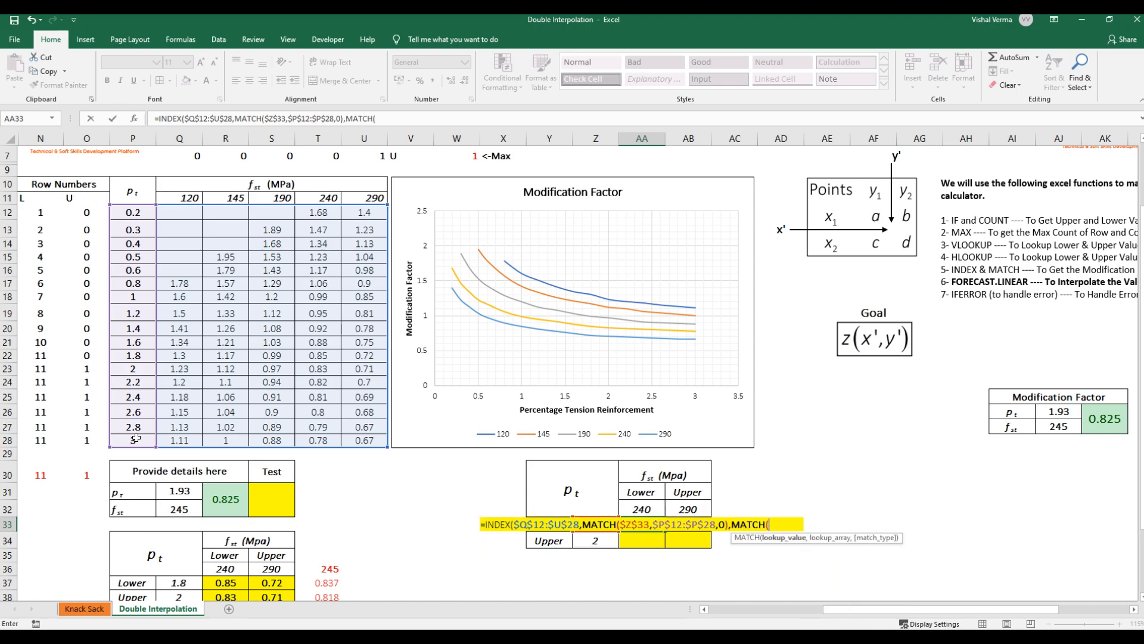
click(646, 511)
key(F4)
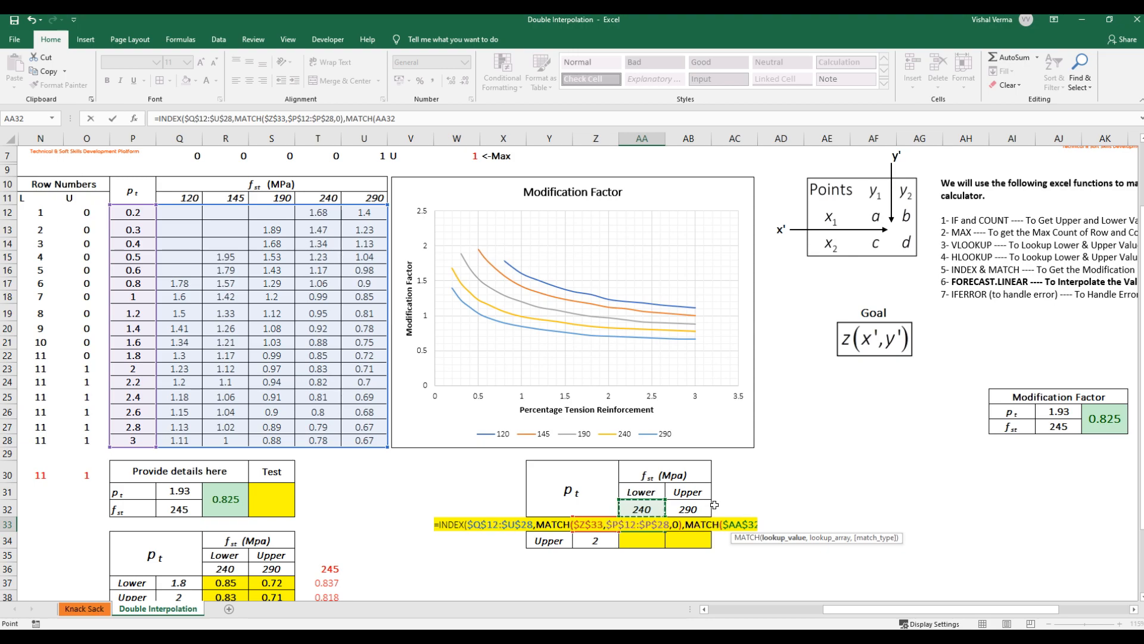
key(F4)
text(,)
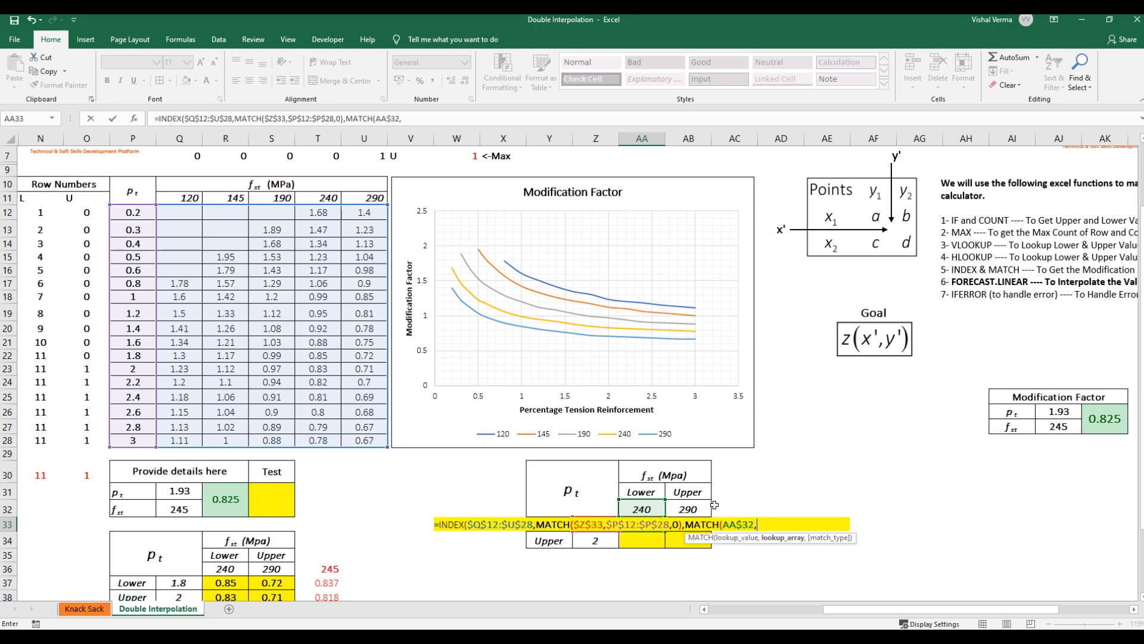
drag(177, 199, 351, 195)
key(F4)
text(,0)
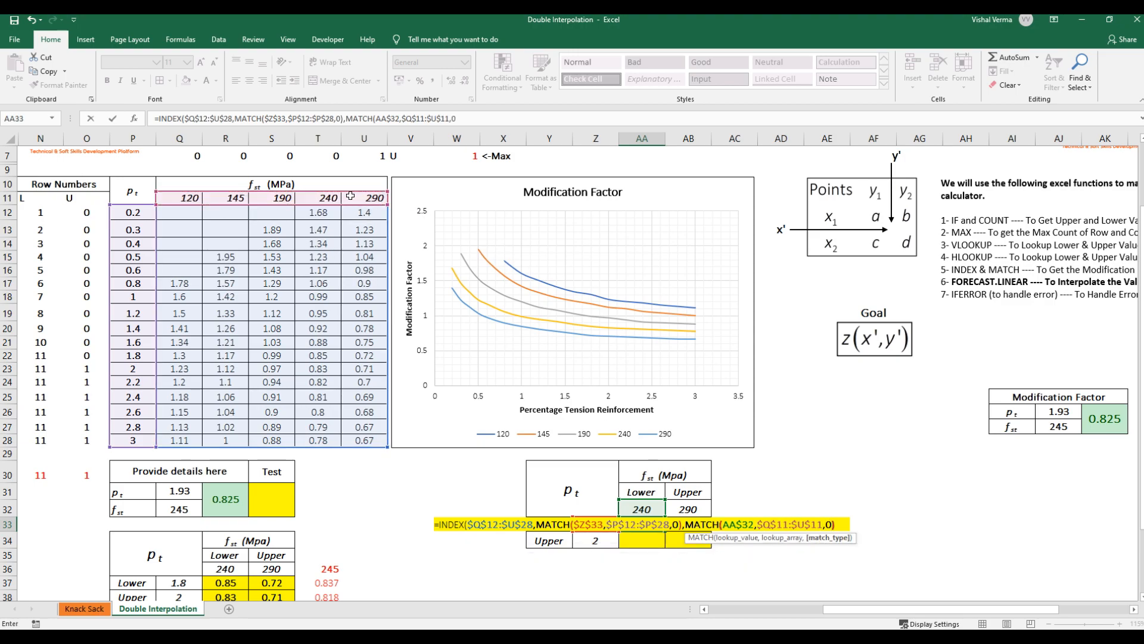
key(Return)
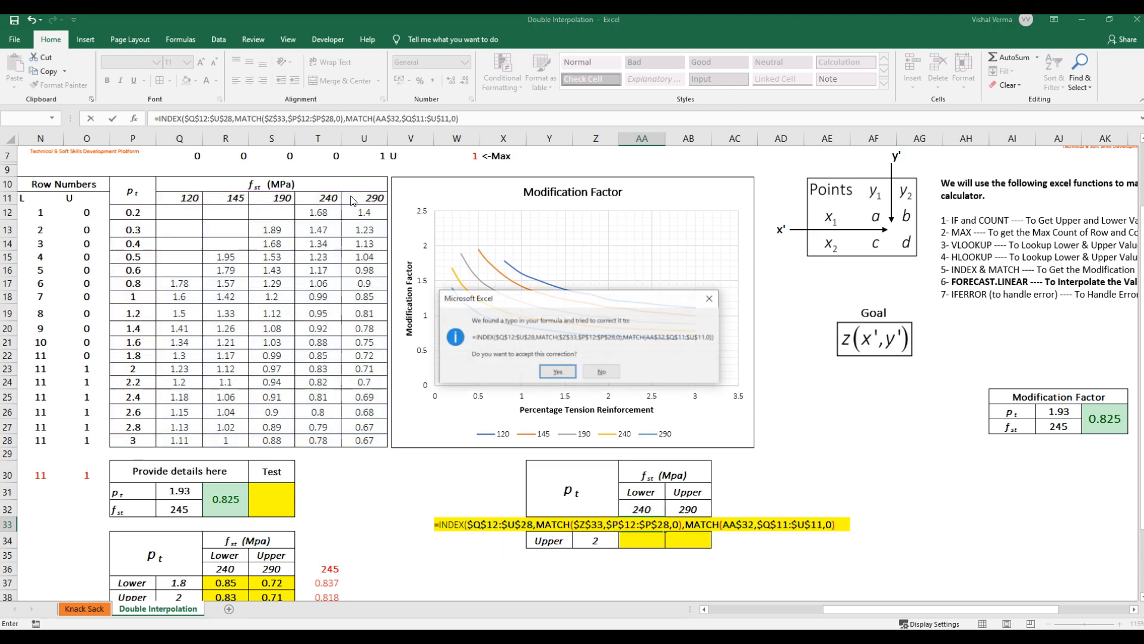
key(Return)
key(Up)
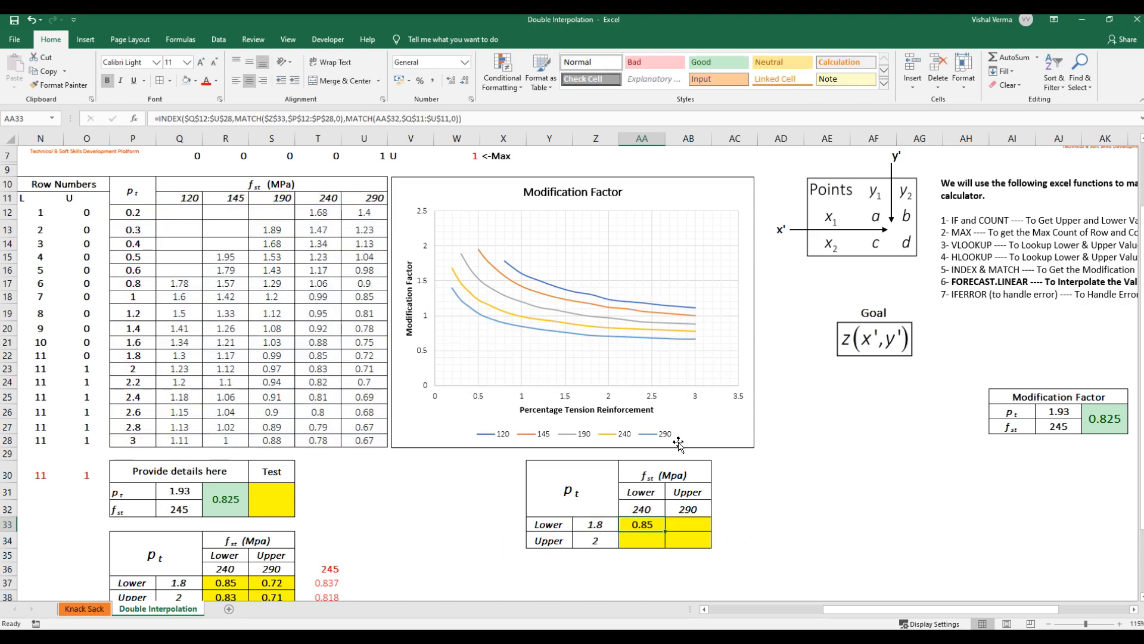
Change the pt reference in the AA33 formula to $Z33 so that only its column is locked
click(298, 115)
click(277, 119)
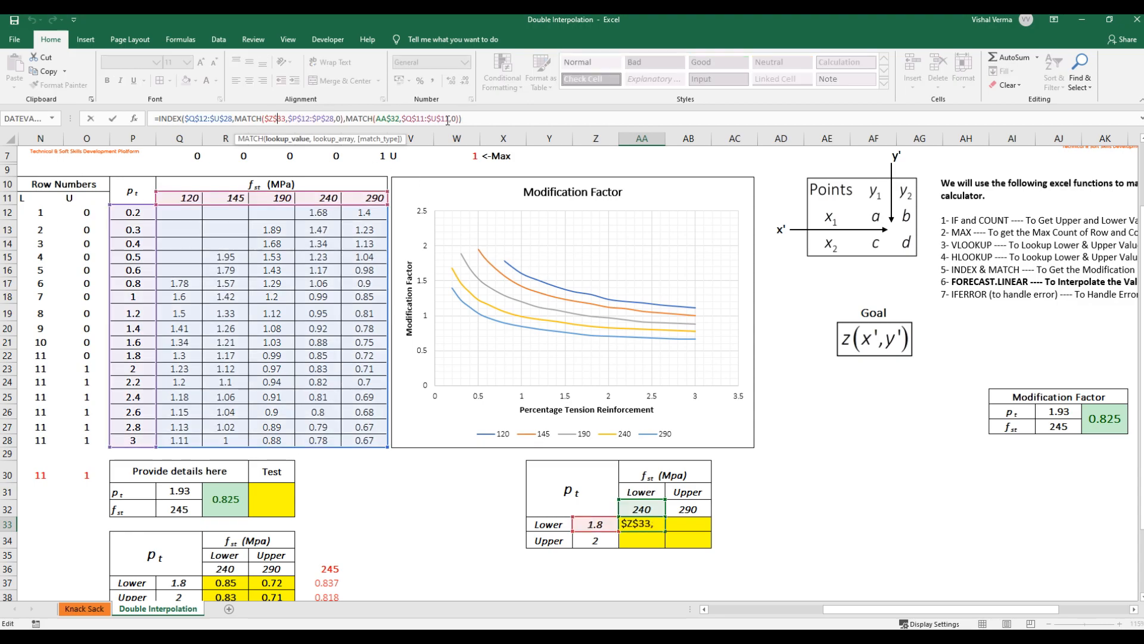
key(BackSpace)
key(ctrl+Return)
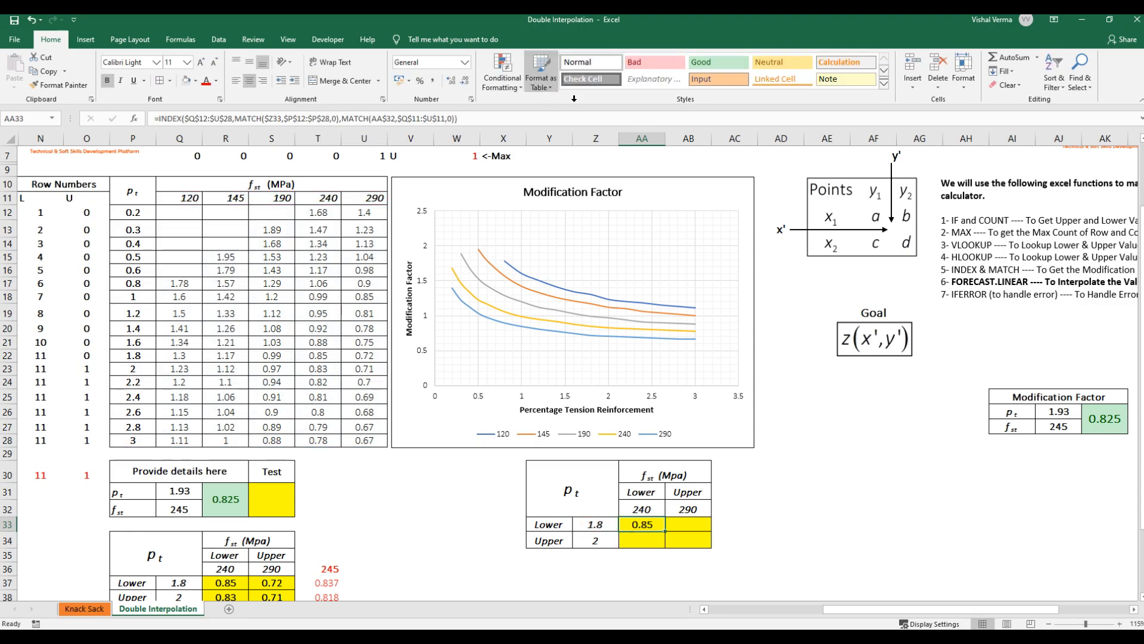
Fill the AA33 formula down to AA34 and across to AB33:AB34, covering all four corner modification factors
drag(666, 531, 666, 547)
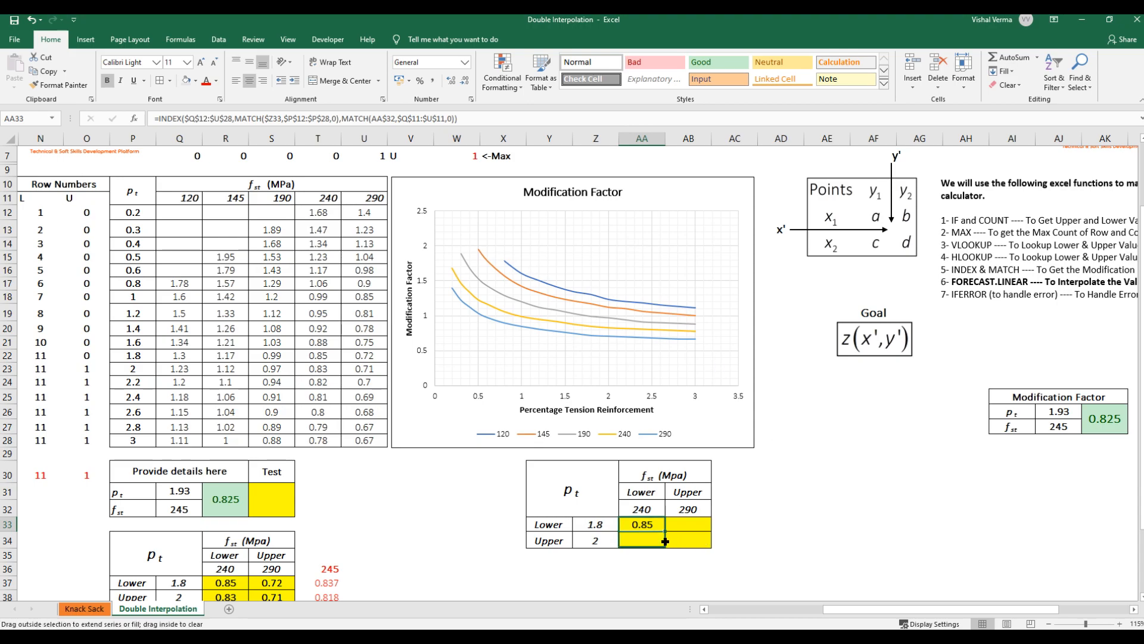
click(778, 539)
click(640, 526)
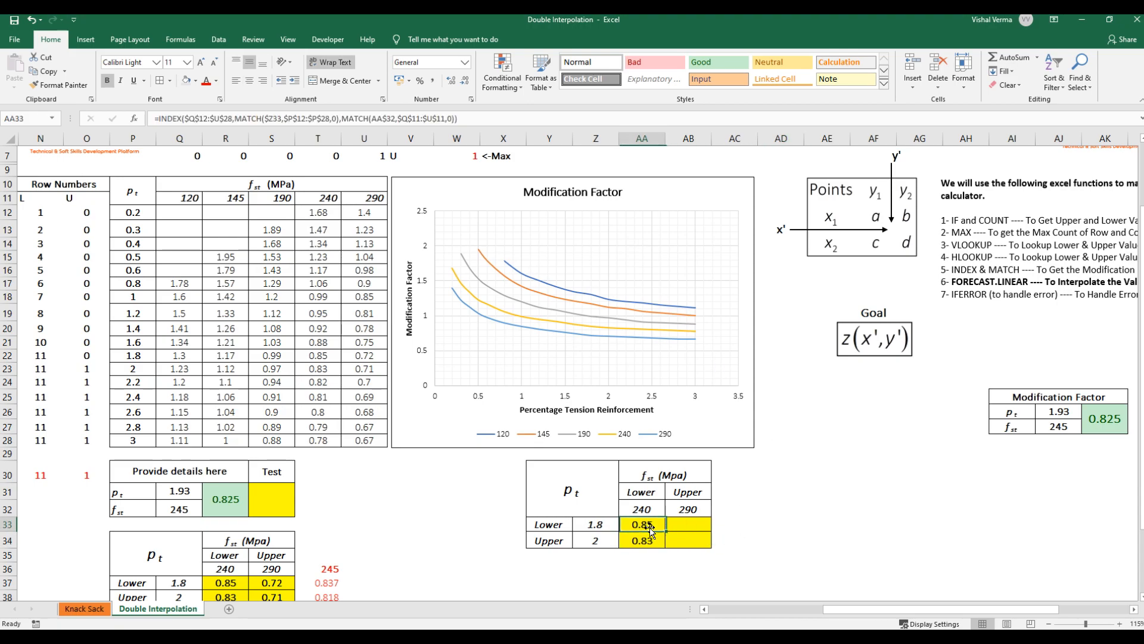
drag(665, 531, 711, 547)
click(762, 543)
click(691, 524)
click(810, 539)
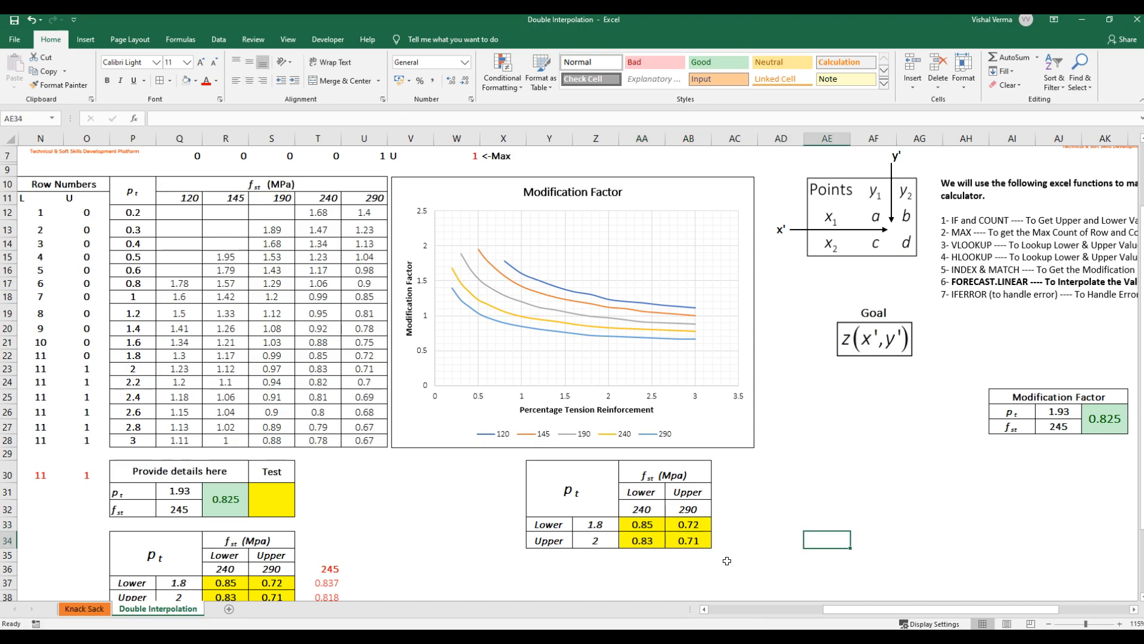
click(641, 524)
drag(640, 524, 691, 542)
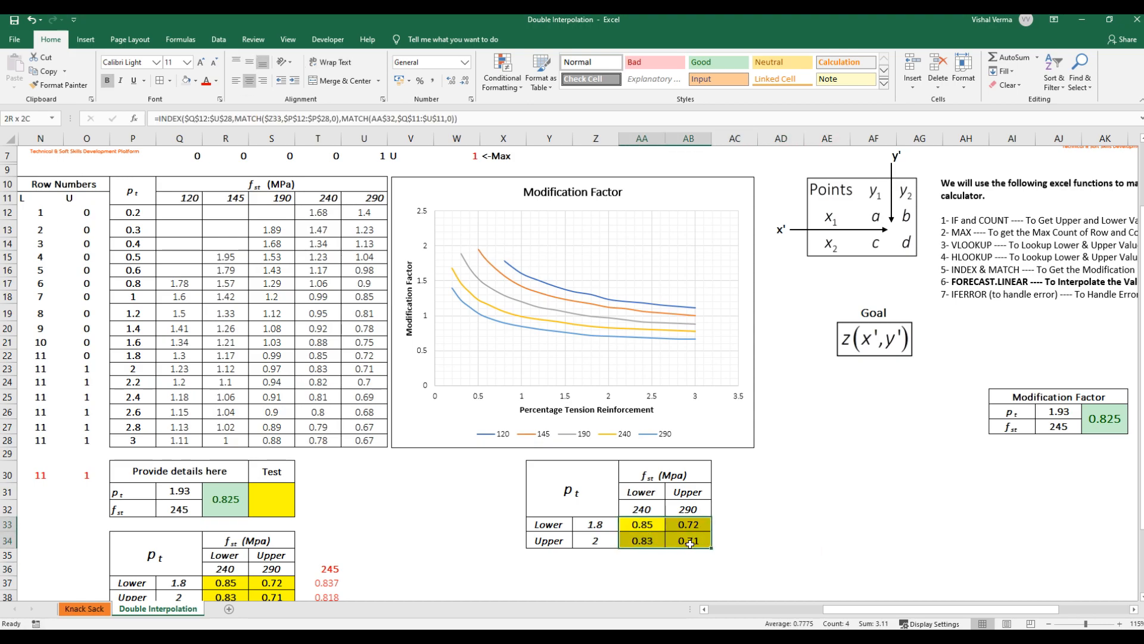
click(773, 544)
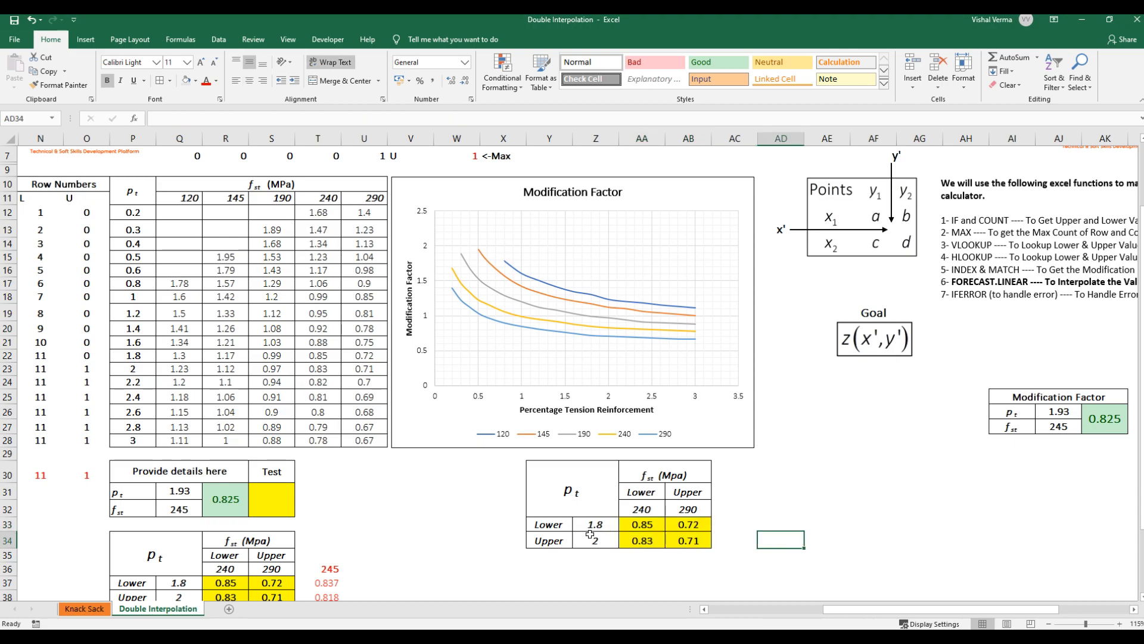
click(916, 492)
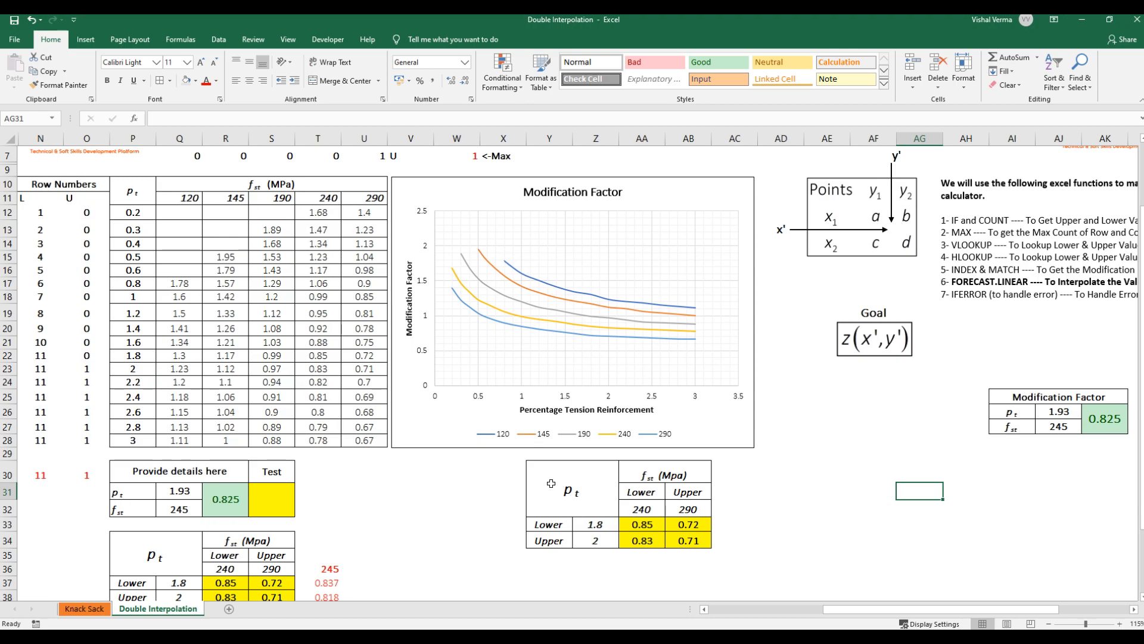
scroll(792, 553, down, 1)
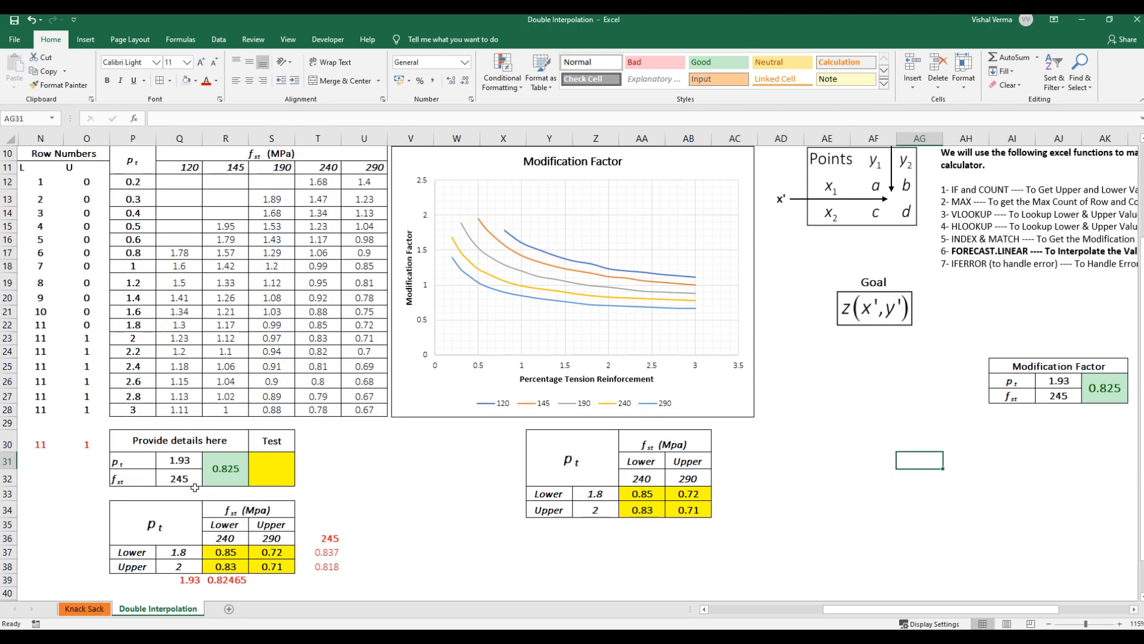
click(183, 460)
click(185, 479)
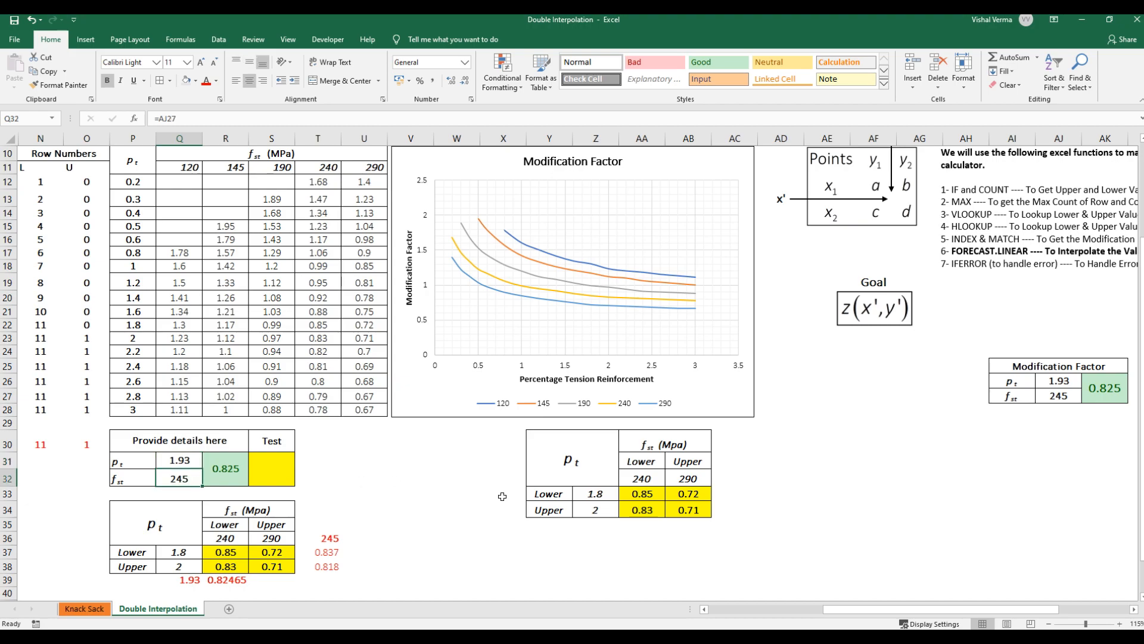
click(764, 507)
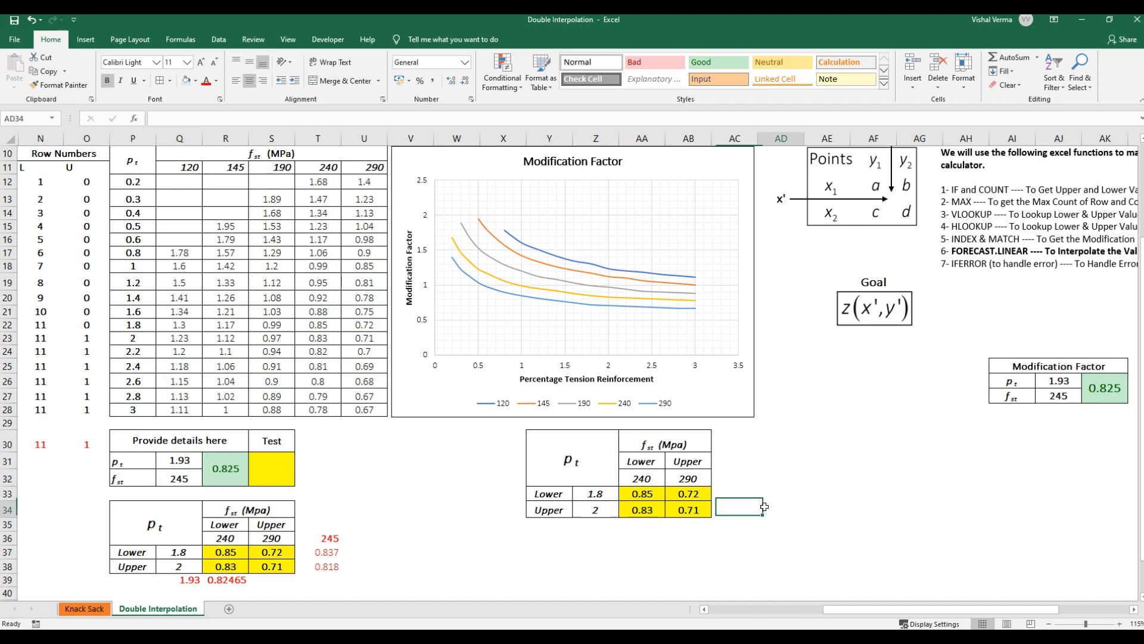
Link cell AC32, beside the upper fst value, to the fst input in Q32
click(748, 478)
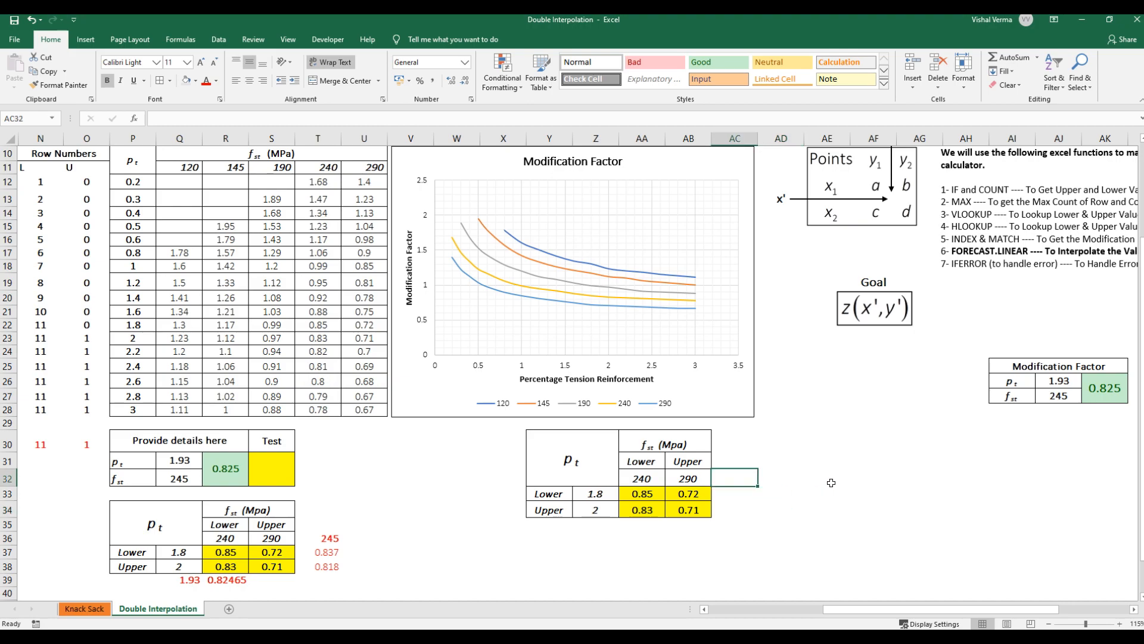
text(=)
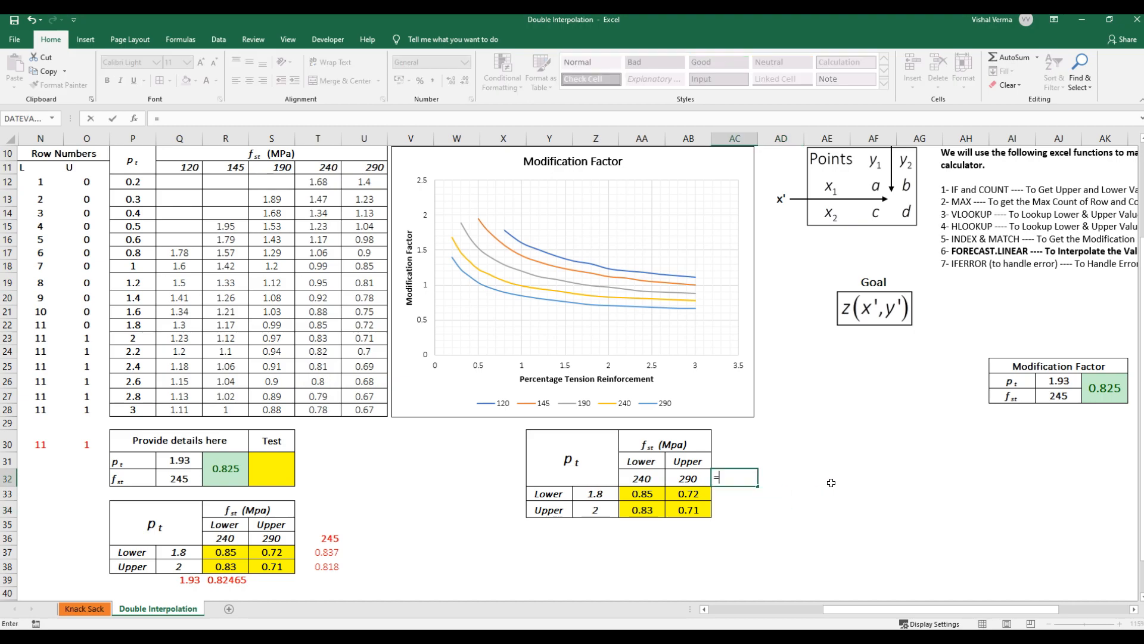
click(197, 480)
key(Return)
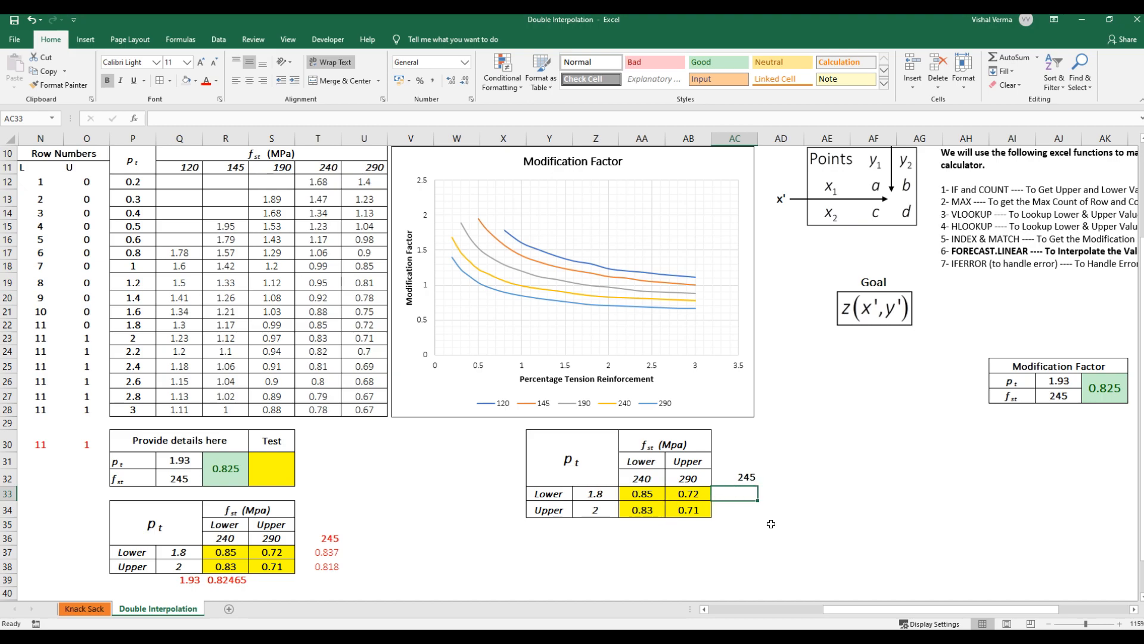
text(=fore)
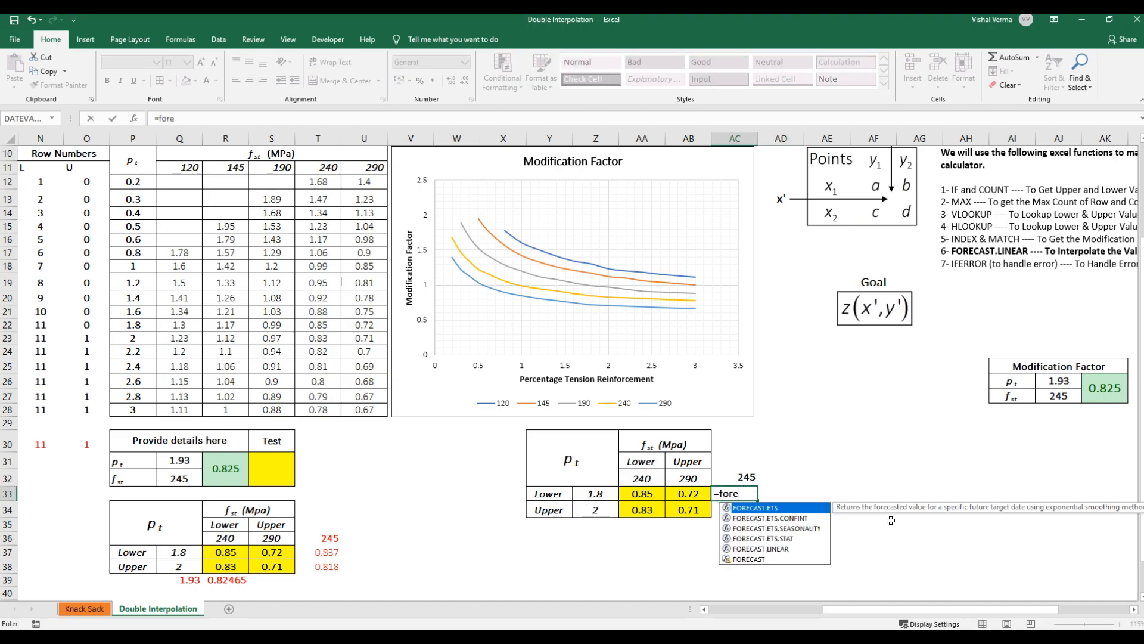
key(Down)
key(Down)
key(Down)
key(Down)
key(Tab)
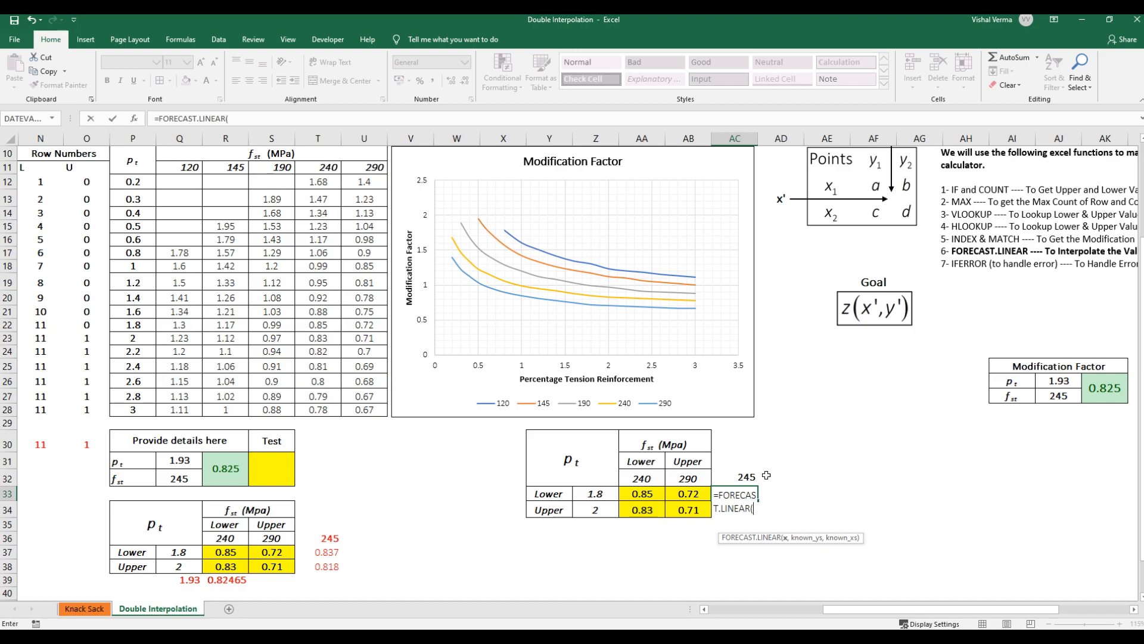
click(742, 476)
key(F4)
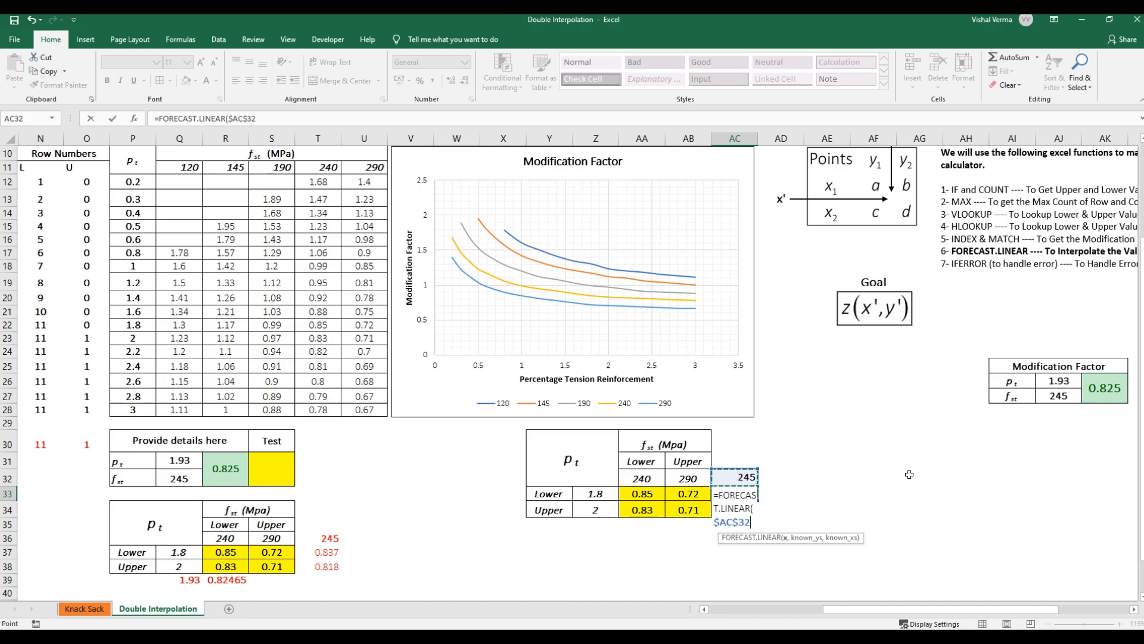
text(,)
drag(599, 492, 597, 505)
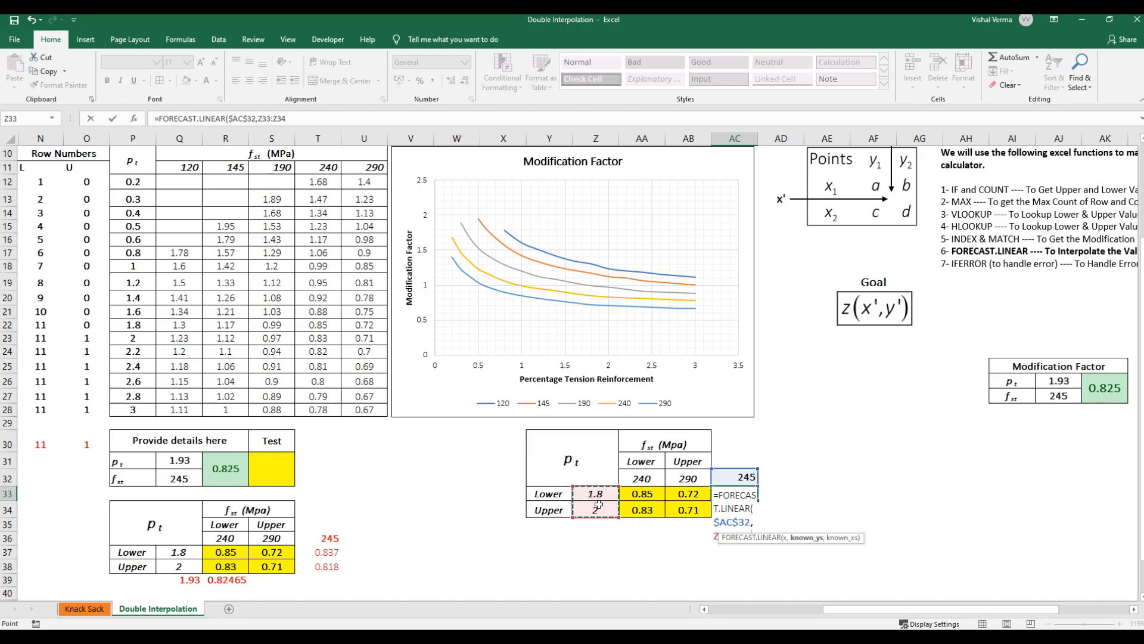
key(Escape)
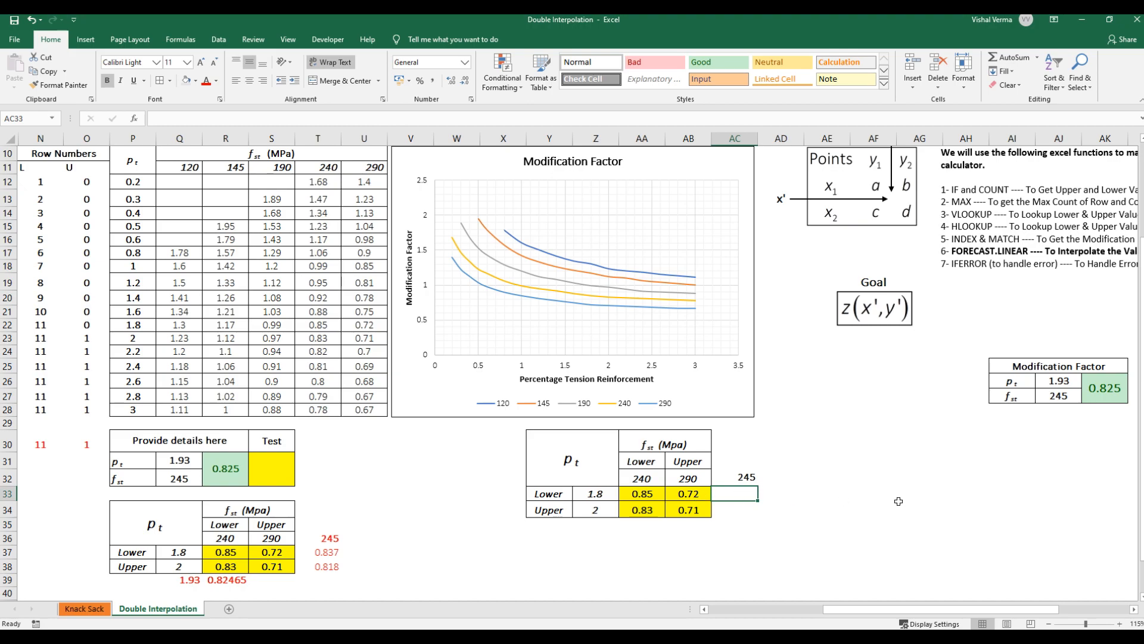
Start a FORECAST.LINEAR formula in AC33 with the locked fst reference $AC$32 as its x value
text(=fore)
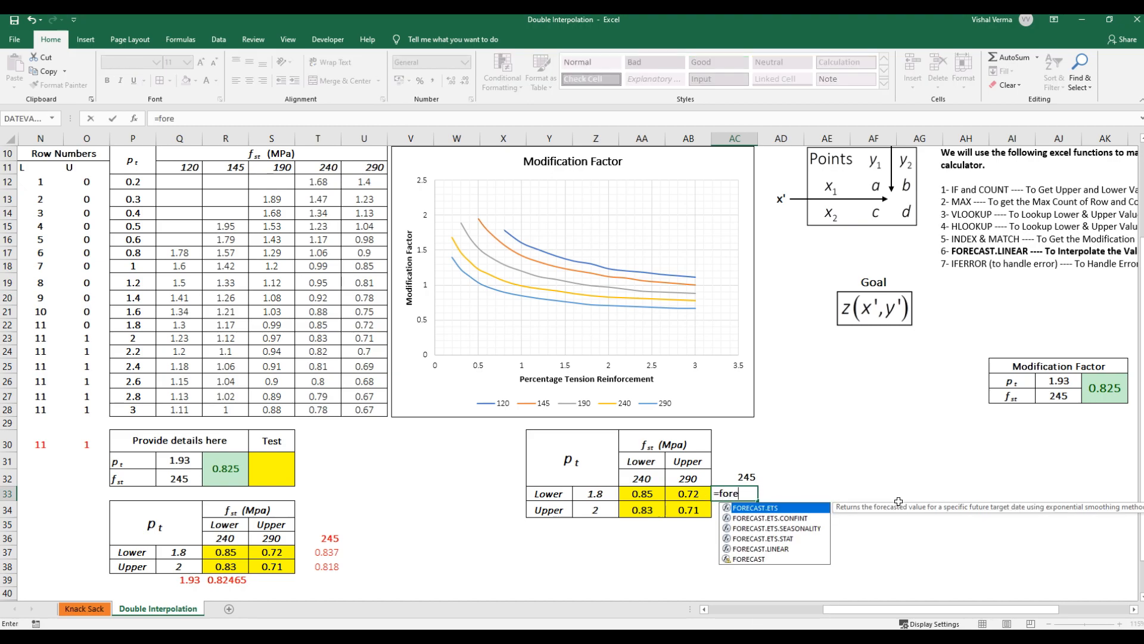
text(c)
key(Down)
key(Down)
key(Down)
key(Down)
key(Tab)
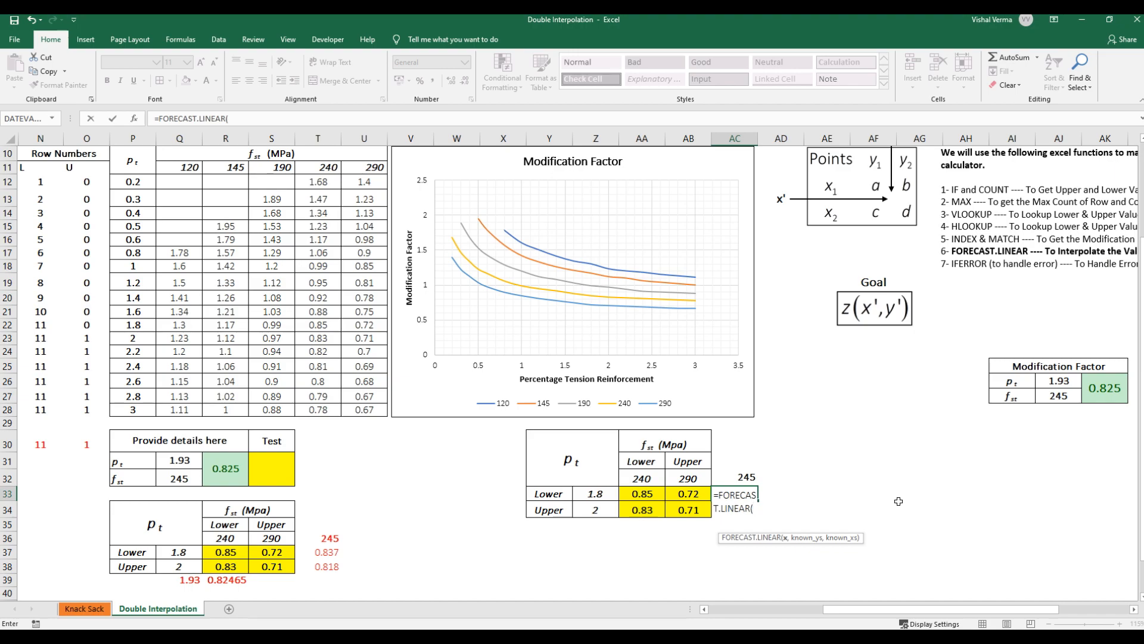
click(738, 475)
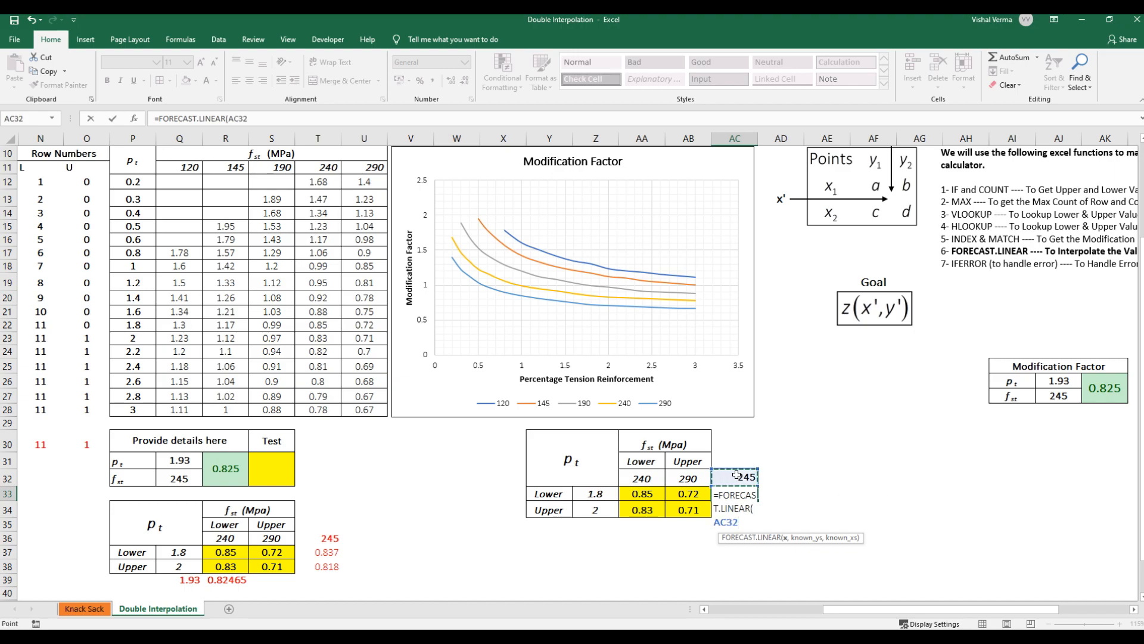
key(F4)
text(,)
Complete the AC33 formula with $AA$33:$AB$33 as the known y values and $AA$32:$AB$32 as the known x values
drag(642, 493, 696, 495)
key(F4)
text(,)
drag(644, 478, 678, 472)
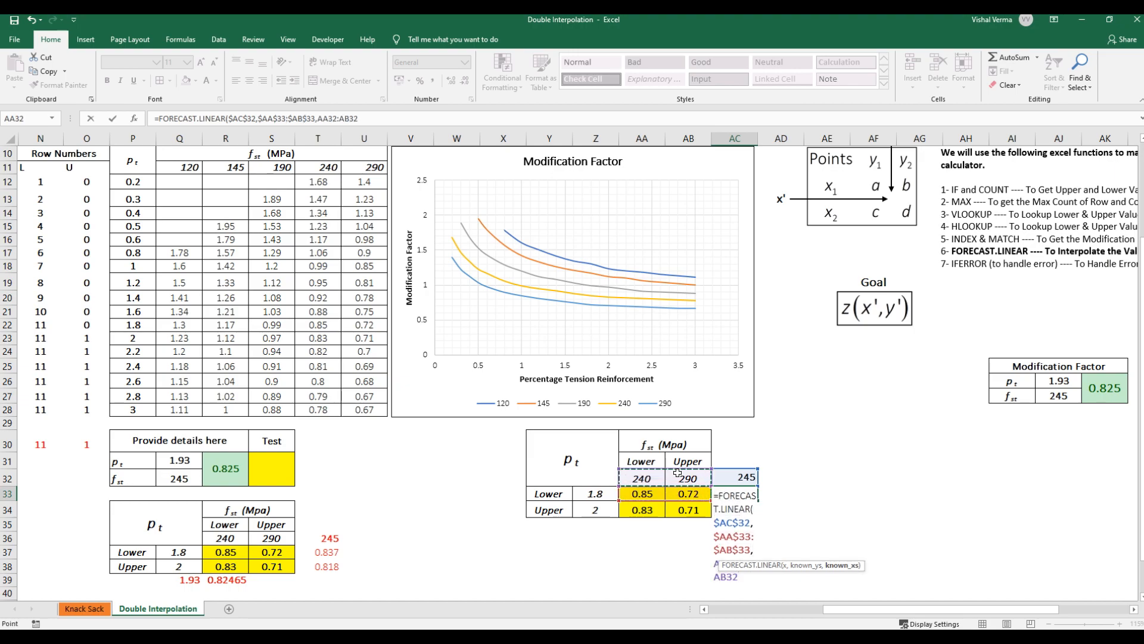
key(F4)
text())
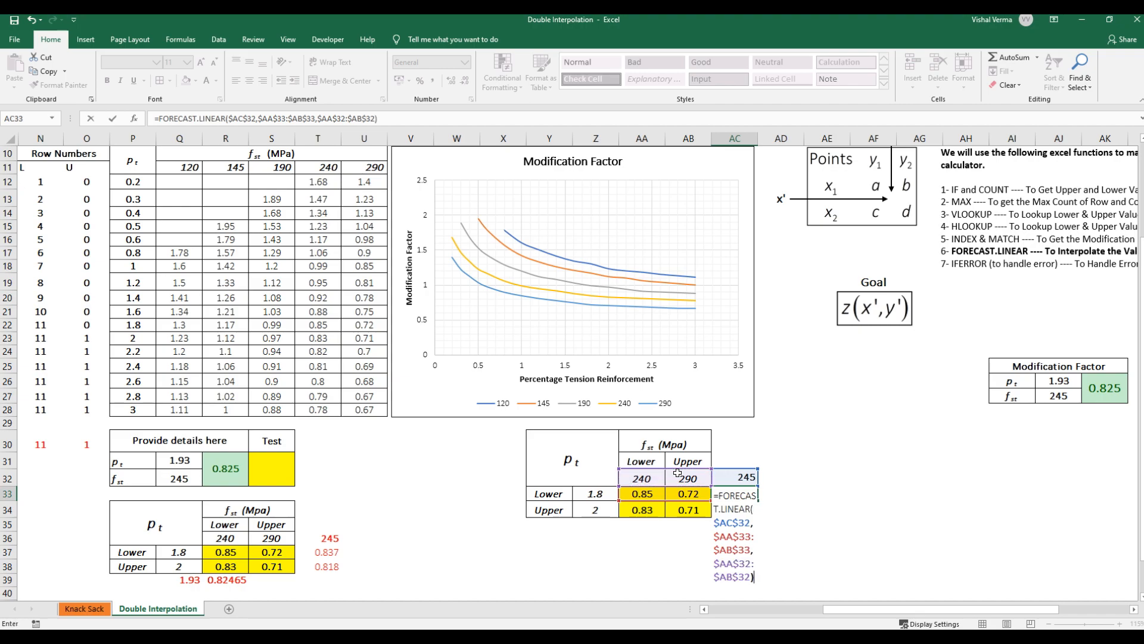
key(Return)
Start a FORECAST.LINEAR formula in AC34 for the upper pt row
key(Up)
drag(756, 500, 759, 508)
key(Down)
text(=)
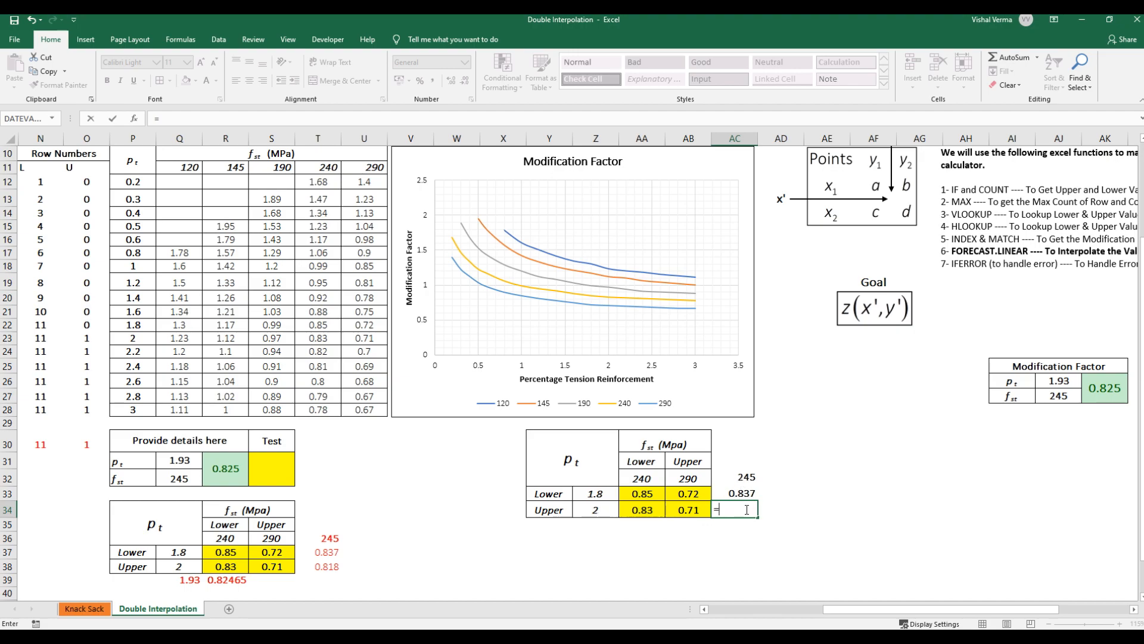
text(fore)
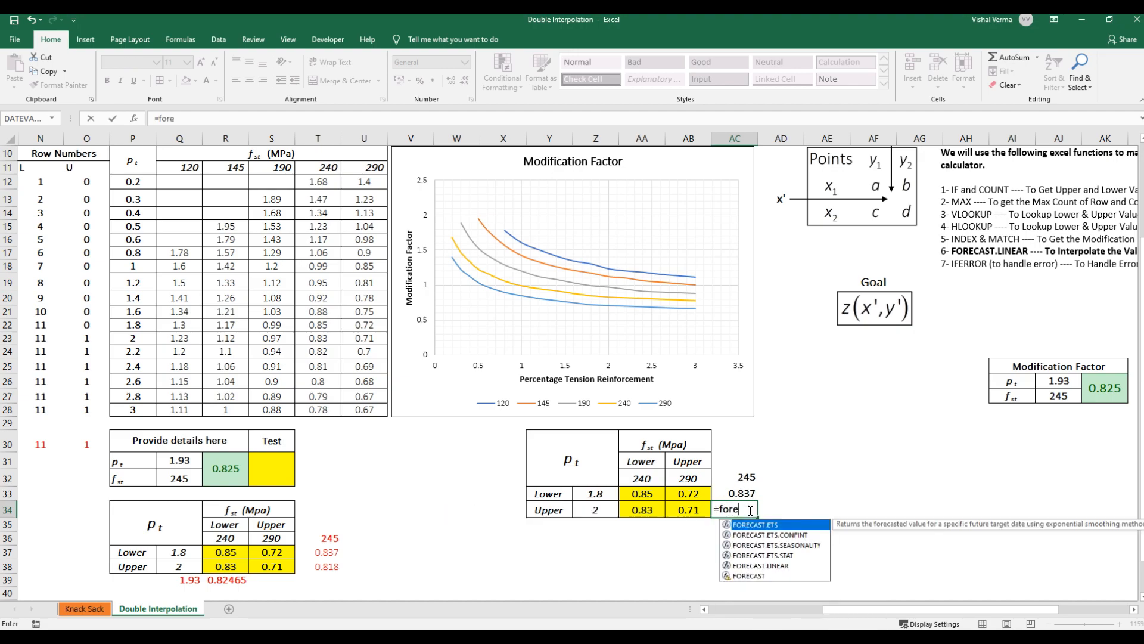
key(Down)
key(Down)
key(Down)
key(Down)
key(Down)
key(Tab)
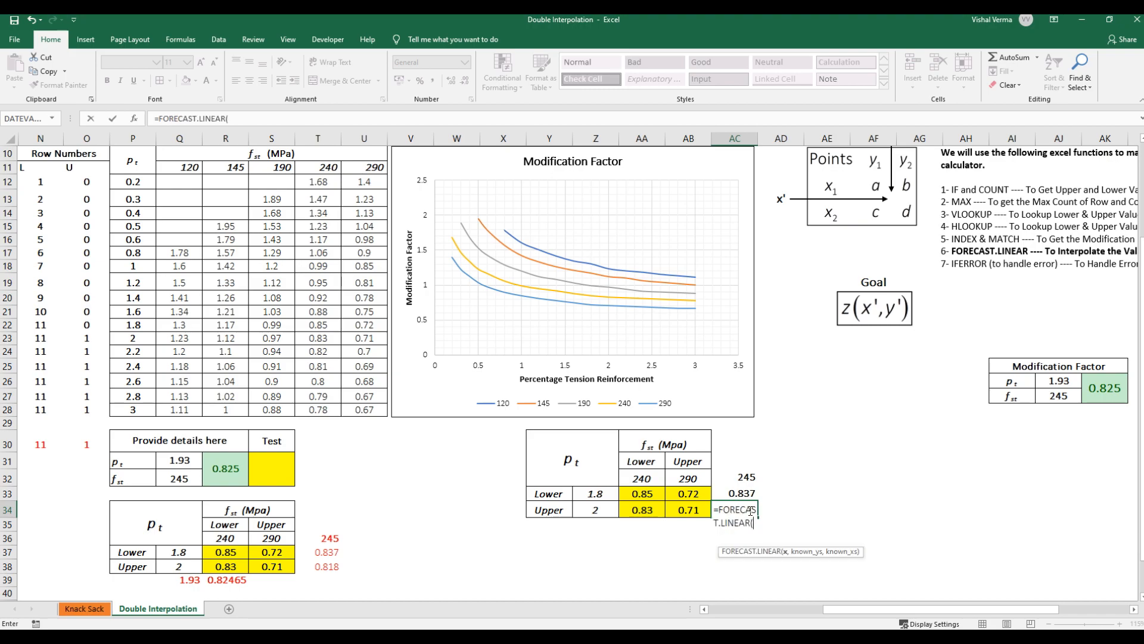
Set the AC34 formula's x value to $AC$32 and its known y values to AA34:AB34
click(742, 477)
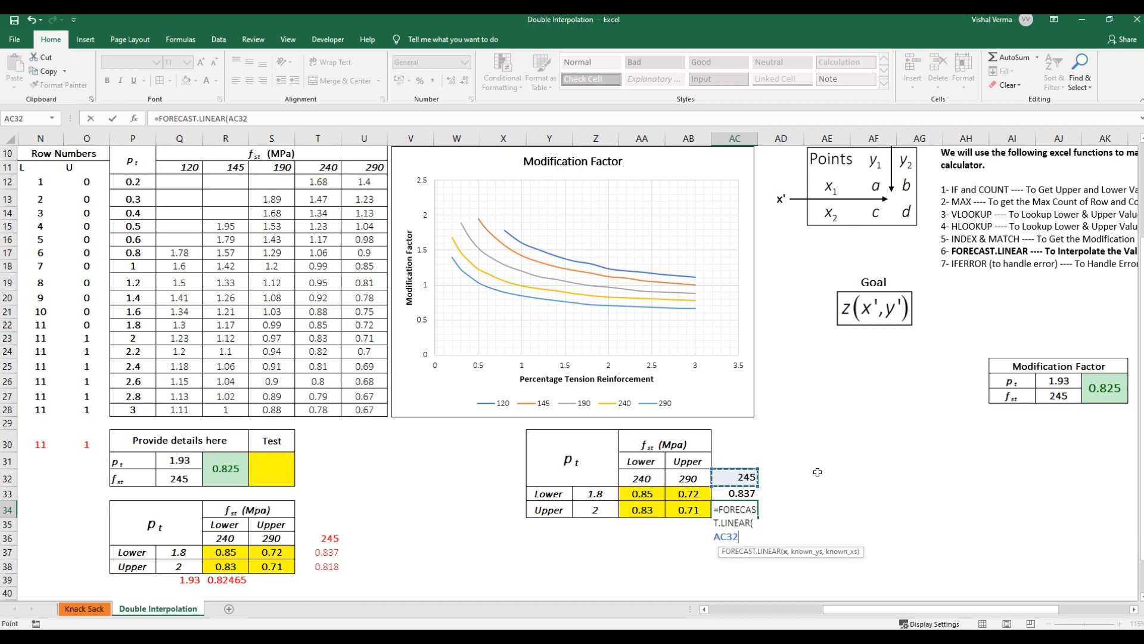
key(F4)
text(,)
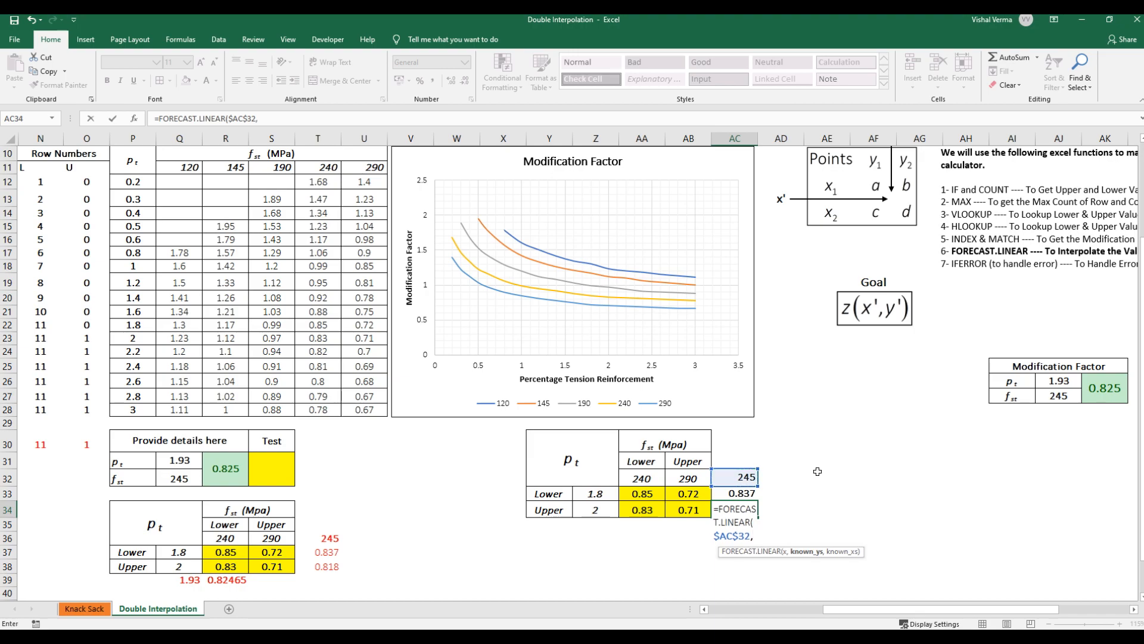
drag(642, 511, 676, 512)
text(,)
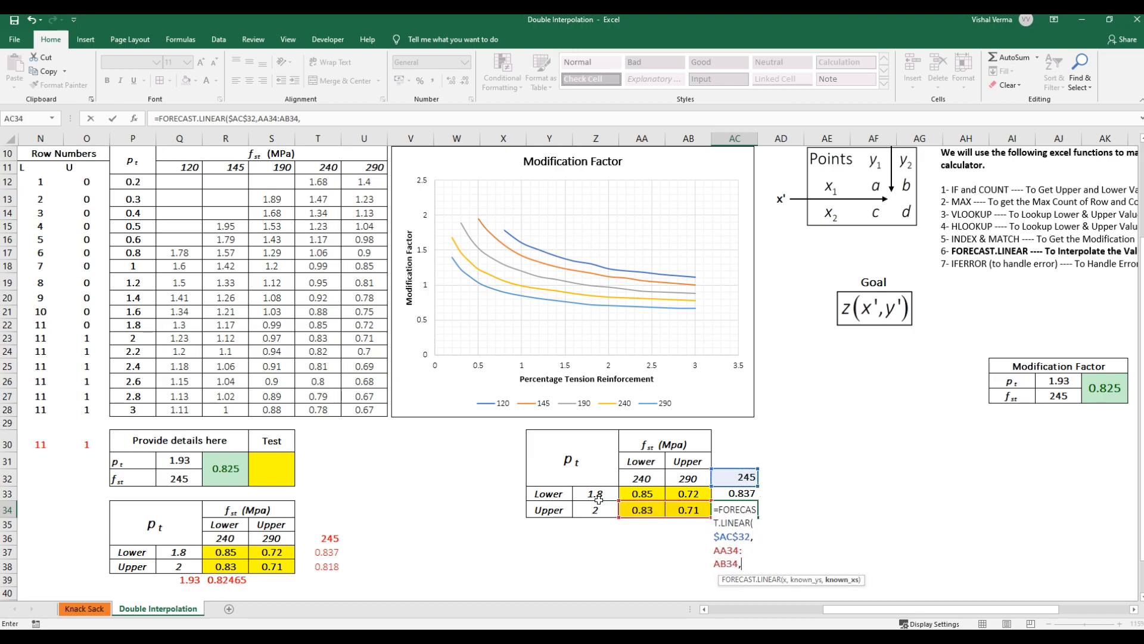
drag(642, 477, 679, 475)
key(Right)
key(Right)
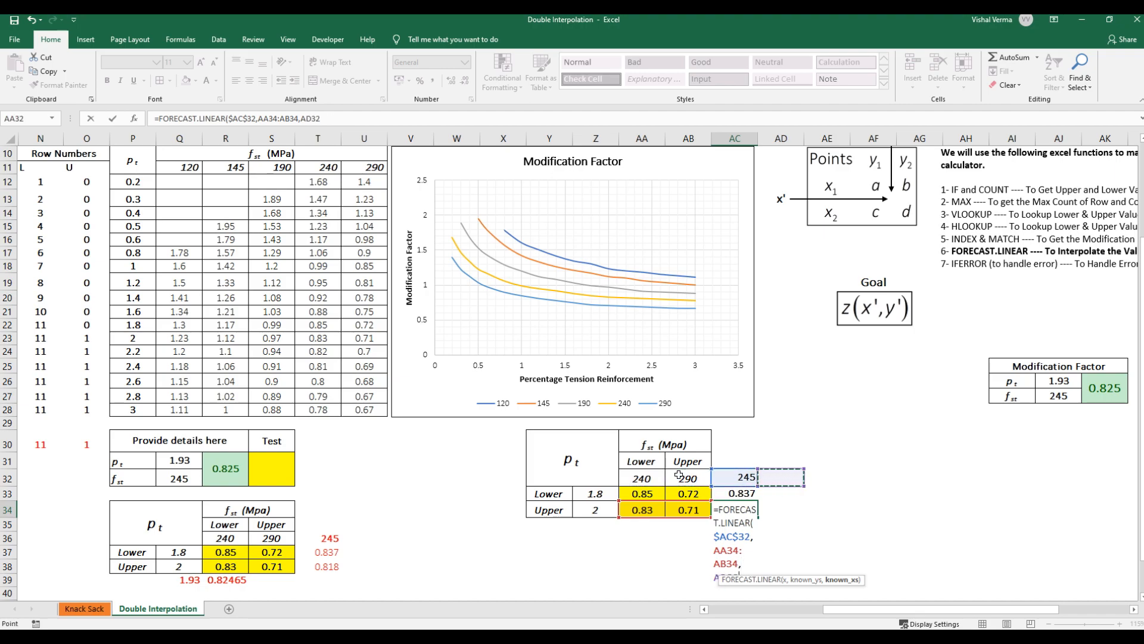
key(BackSpace)
key(BackSpace)
key(BackSpace)
key(BackSpace)
key(BackSpace)
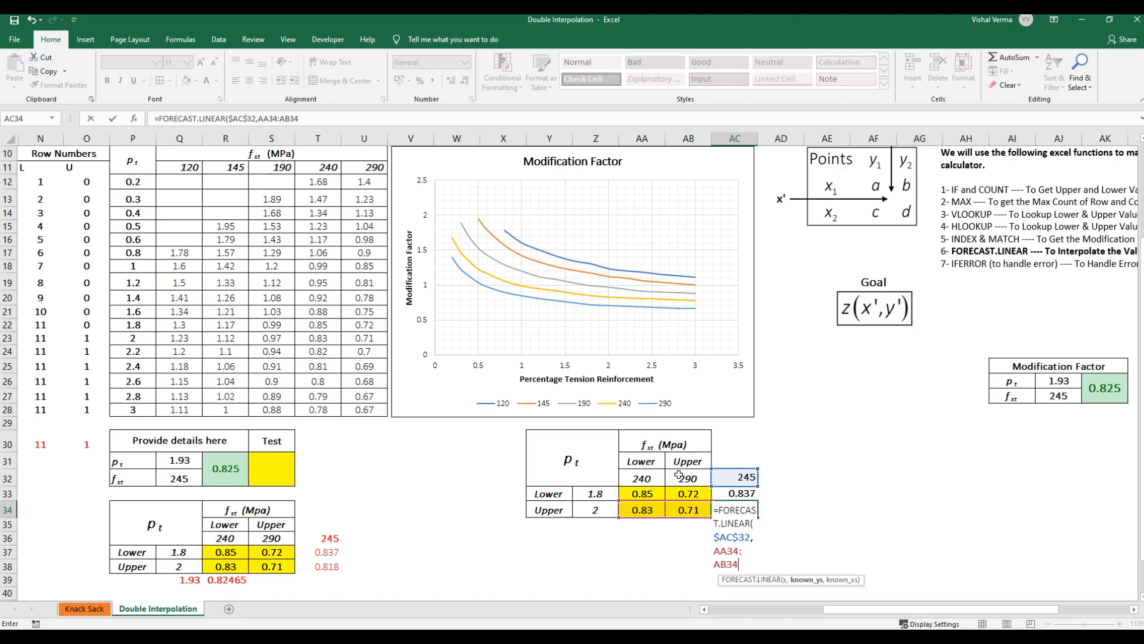
Finish the AC34 formula with the fst bounds AA32:AB32 as the known x values
text(,)
click(652, 477)
drag(653, 477, 670, 477)
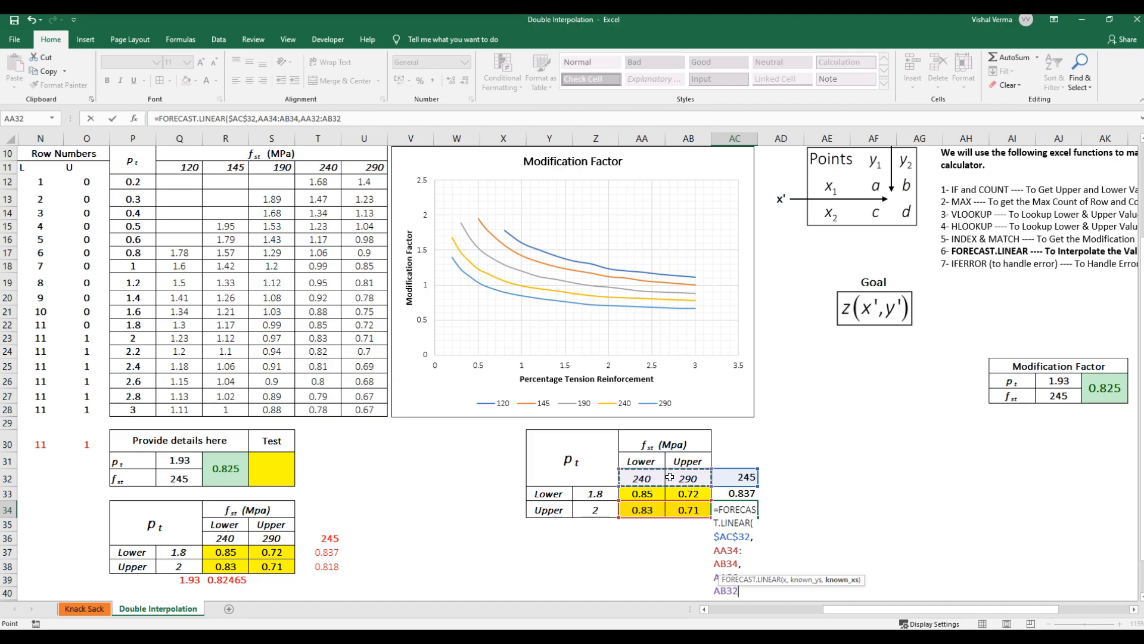
key(Return)
Examine the interpolated factors in AC33:AC34 against the fst value in AC32 and the pt bounds in column Z
key(Up)
key(Up)
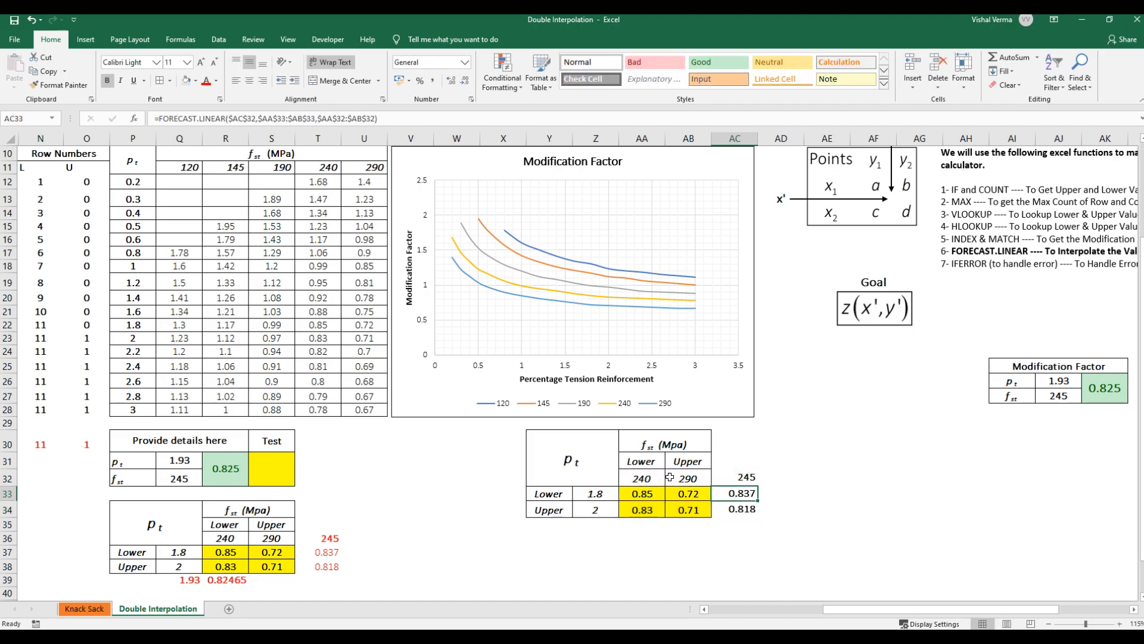
key(shift+Down)
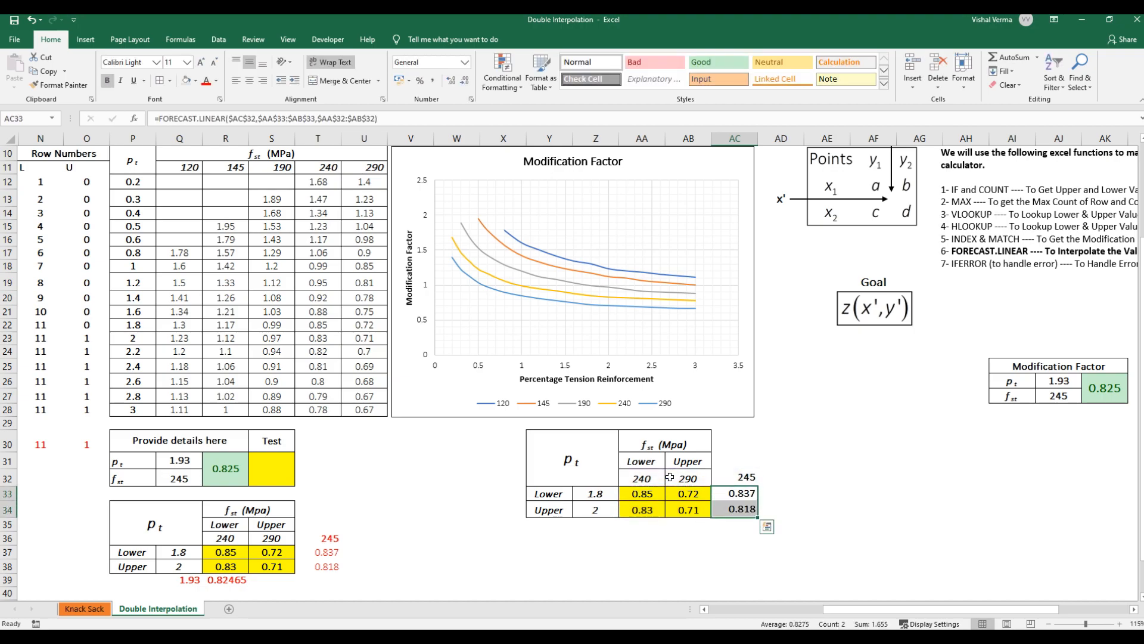
key(shift+Up)
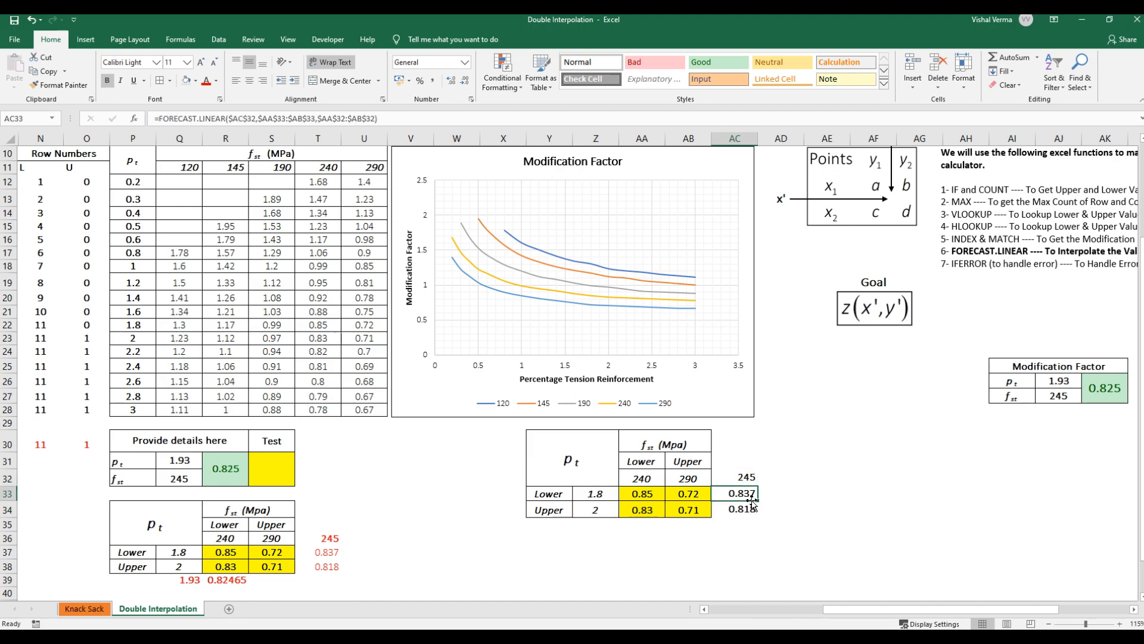
click(806, 514)
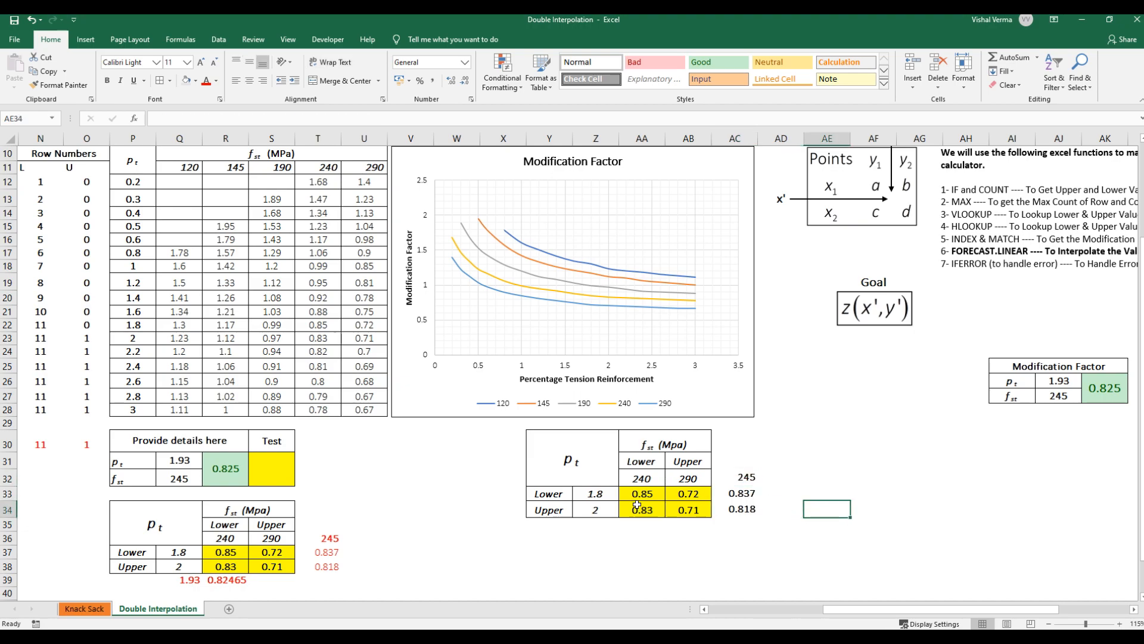
click(750, 479)
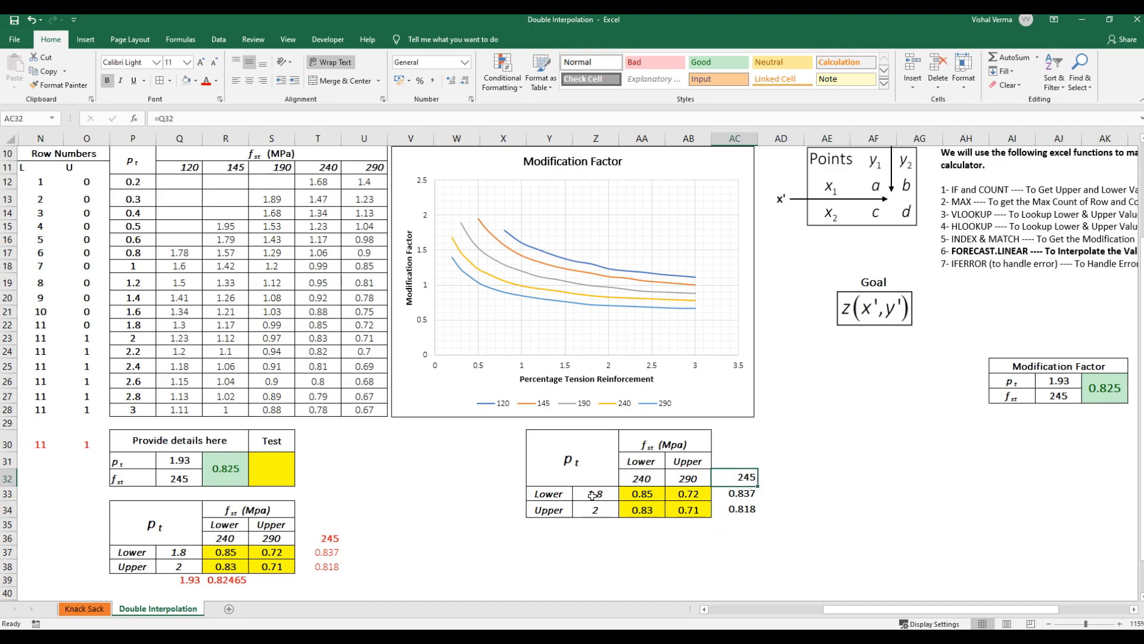
click(732, 494)
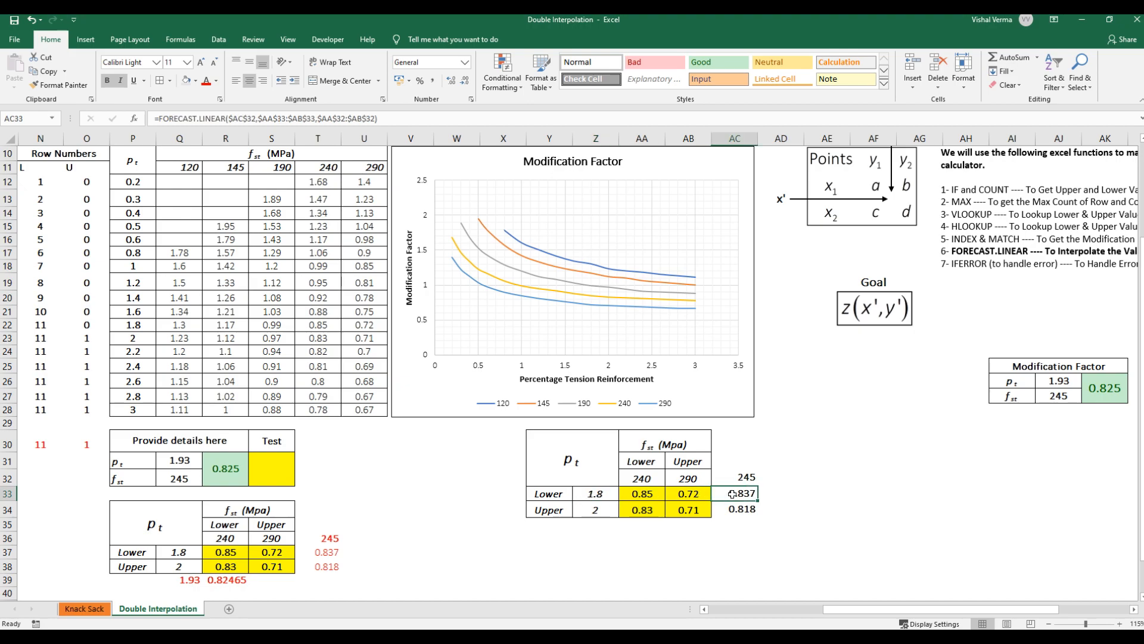
click(595, 511)
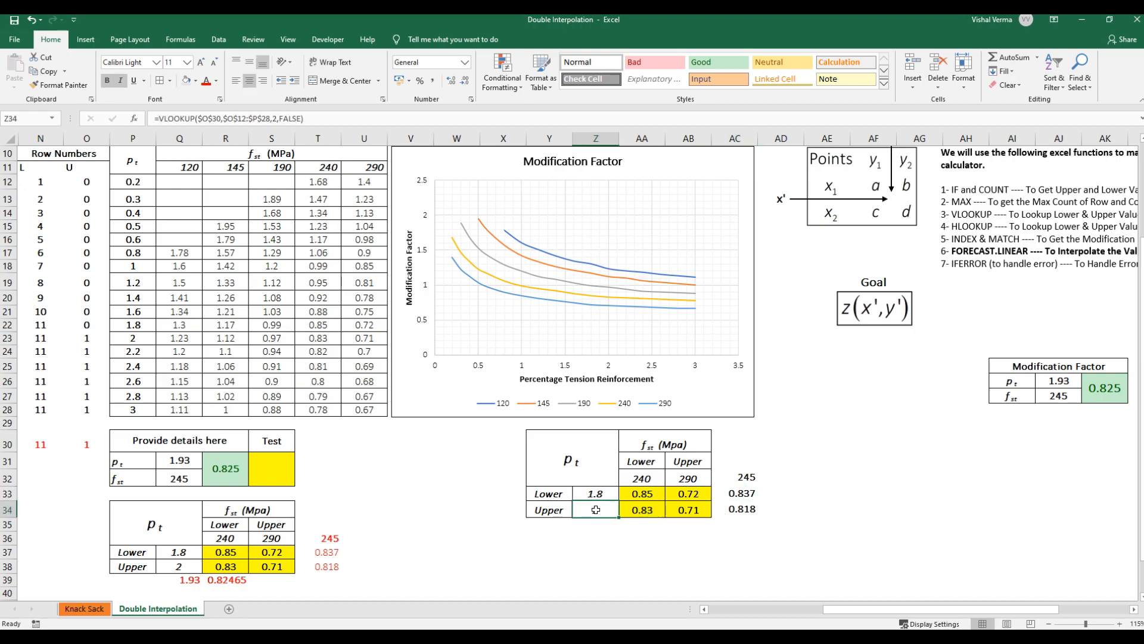
click(730, 474)
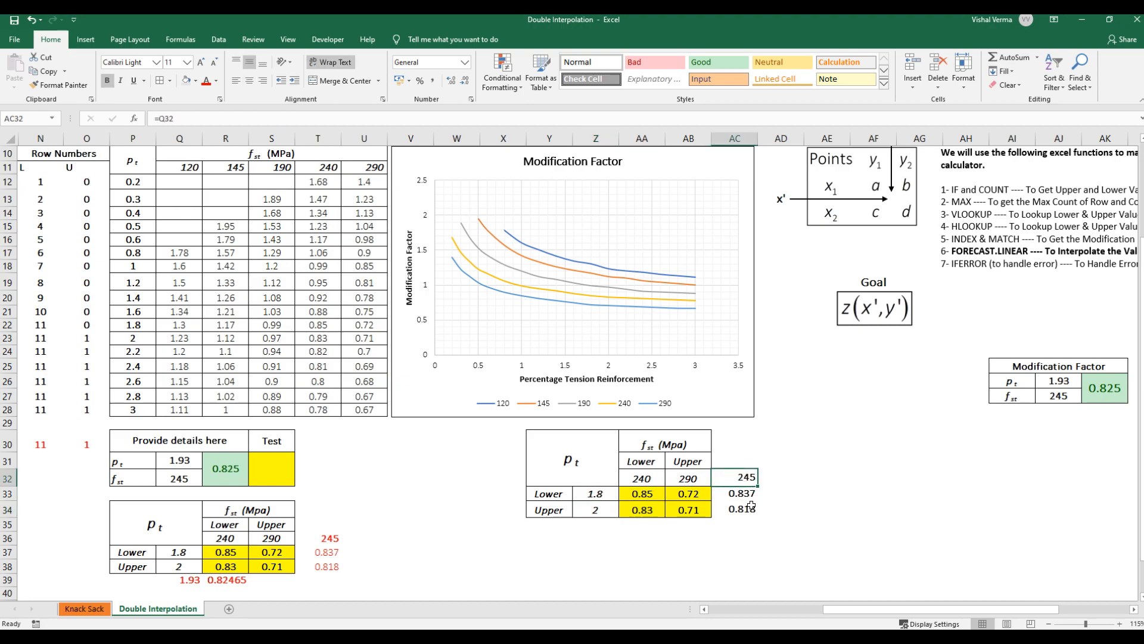
Examine the bounding factors in AA32:AB34, the pt bounds in column Z and the interpolated factors in AC32:AC34
click(734, 512)
click(873, 538)
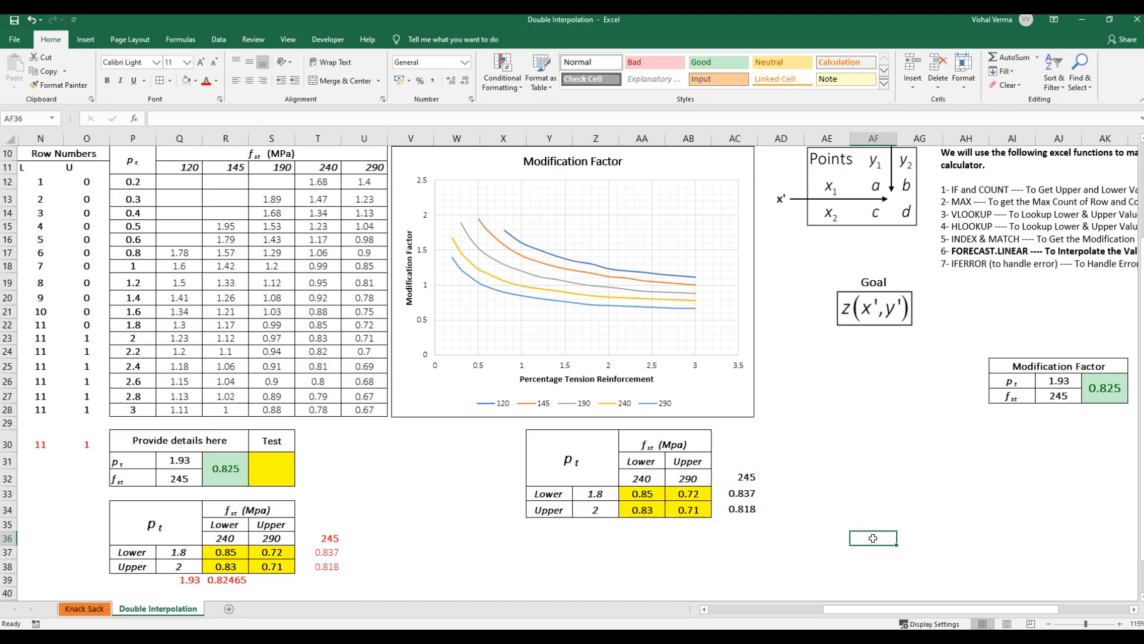
drag(639, 477, 682, 507)
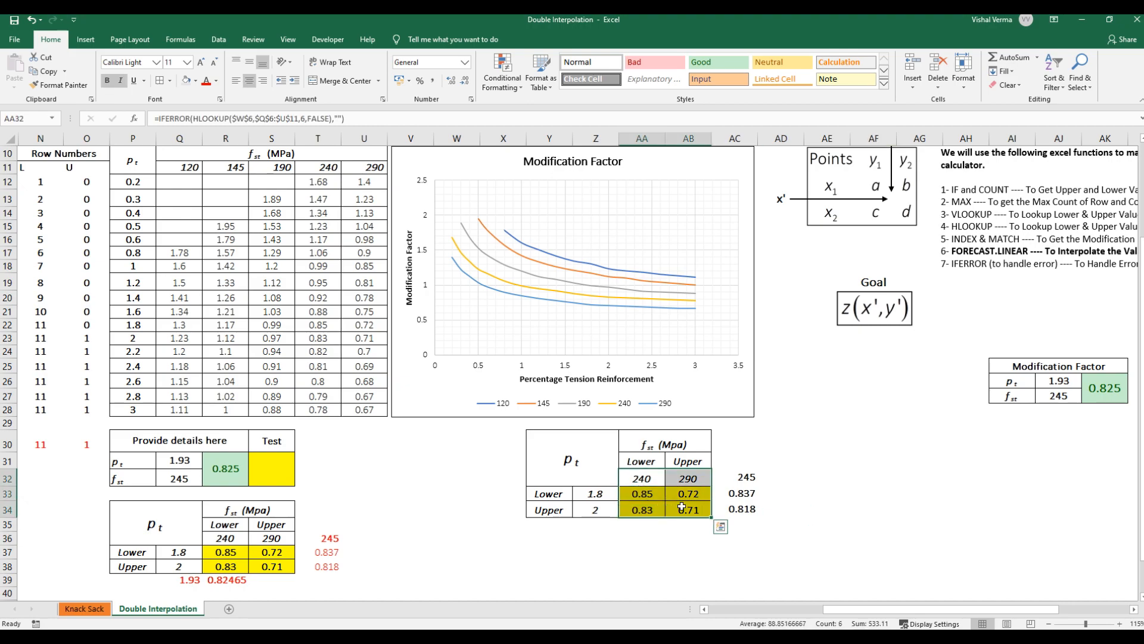
click(828, 549)
drag(643, 479, 685, 512)
click(805, 547)
drag(603, 494, 604, 505)
drag(742, 477, 742, 508)
click(871, 532)
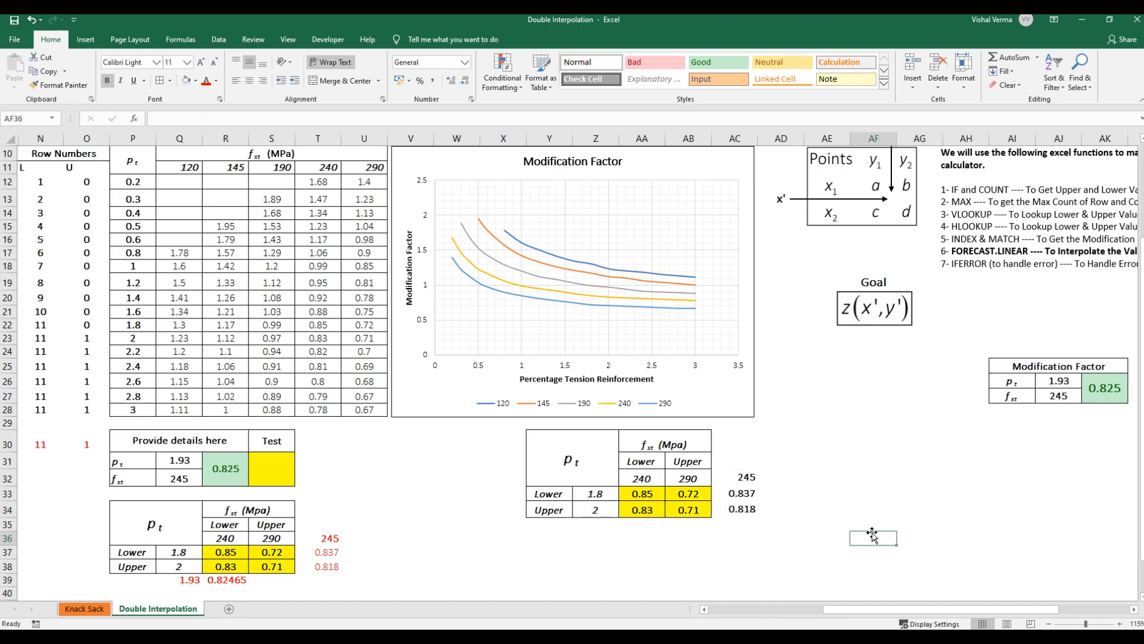
Link Z35, below the pt bounds, to the pt input in Q31
click(191, 460)
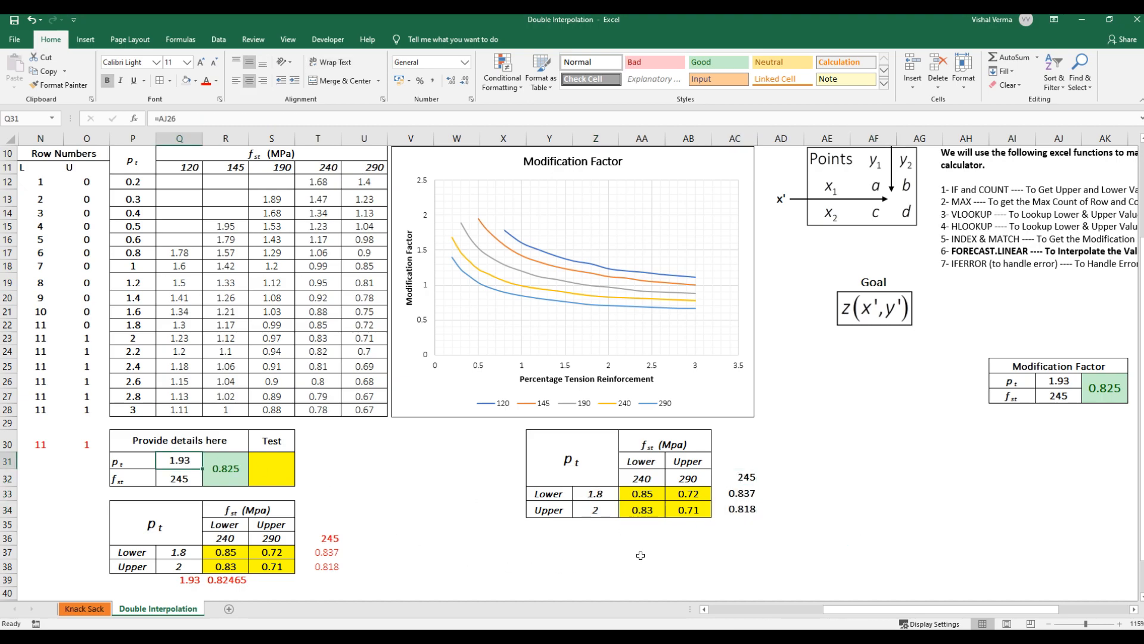
click(609, 527)
text(=)
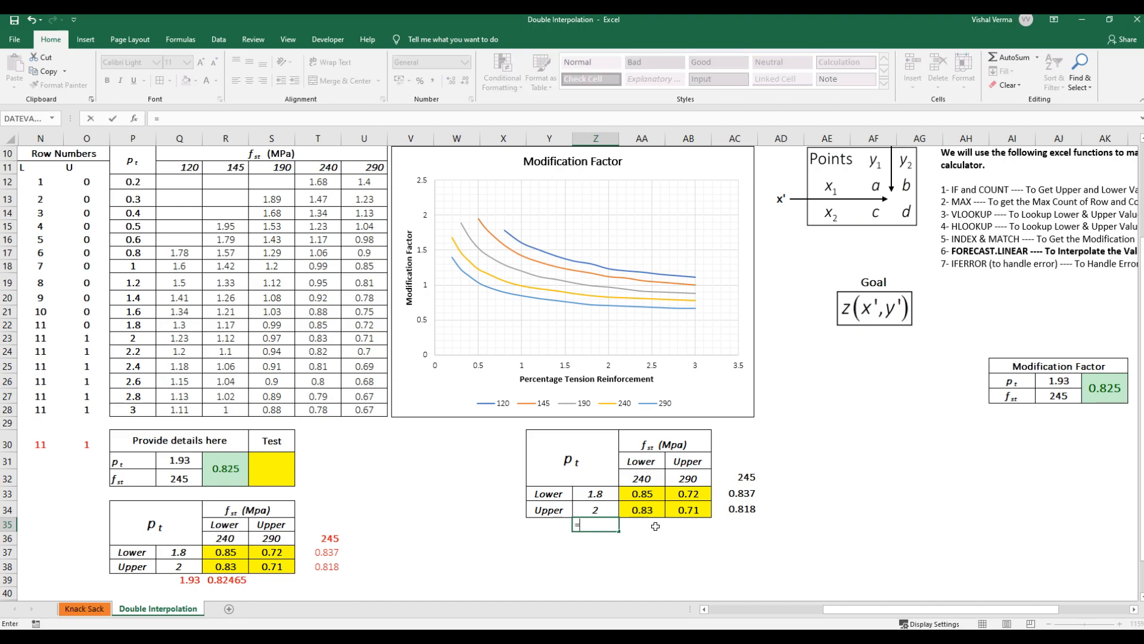
click(181, 458)
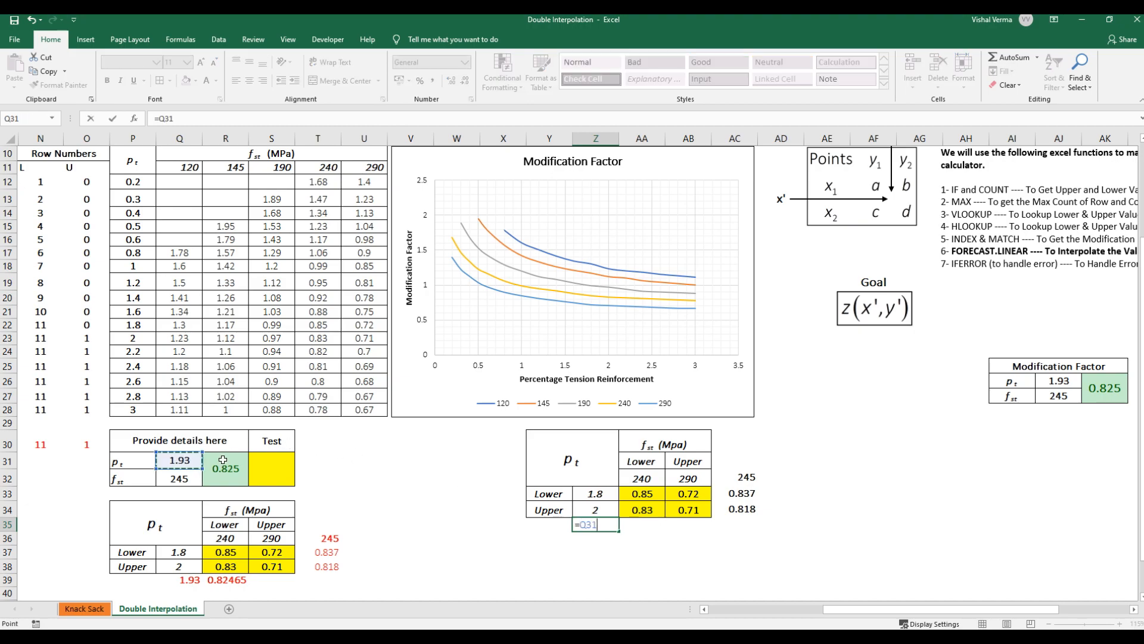
key(Return)
Start a FORECAST.LINEAR formula in AA35, beside the linked pt value
key(Right)
key(Up)
text(=)
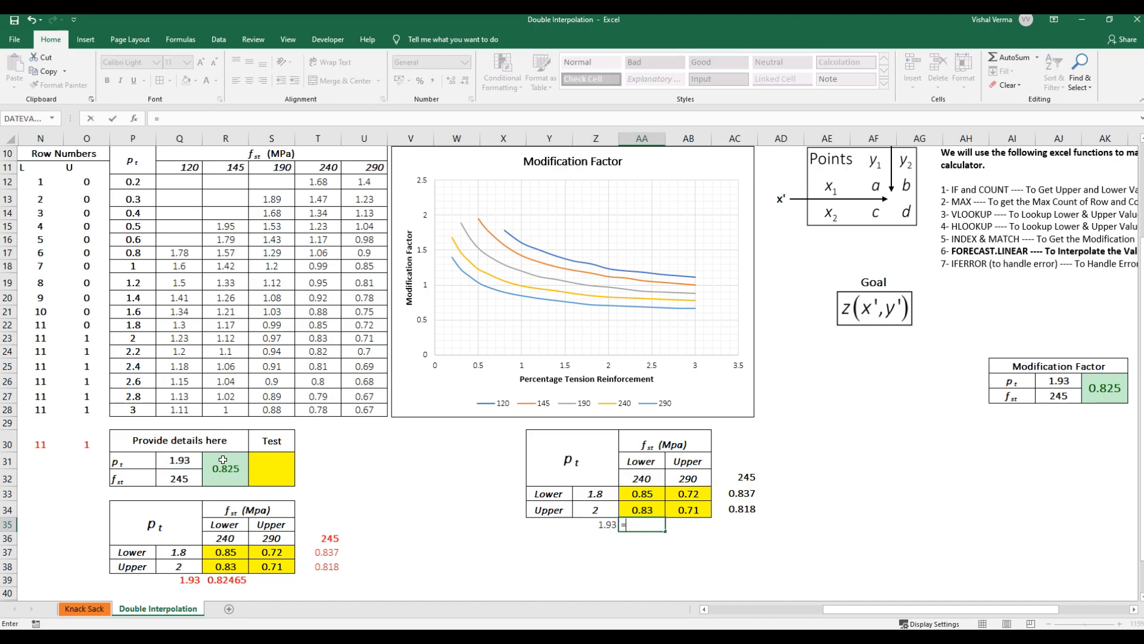
text(forc)
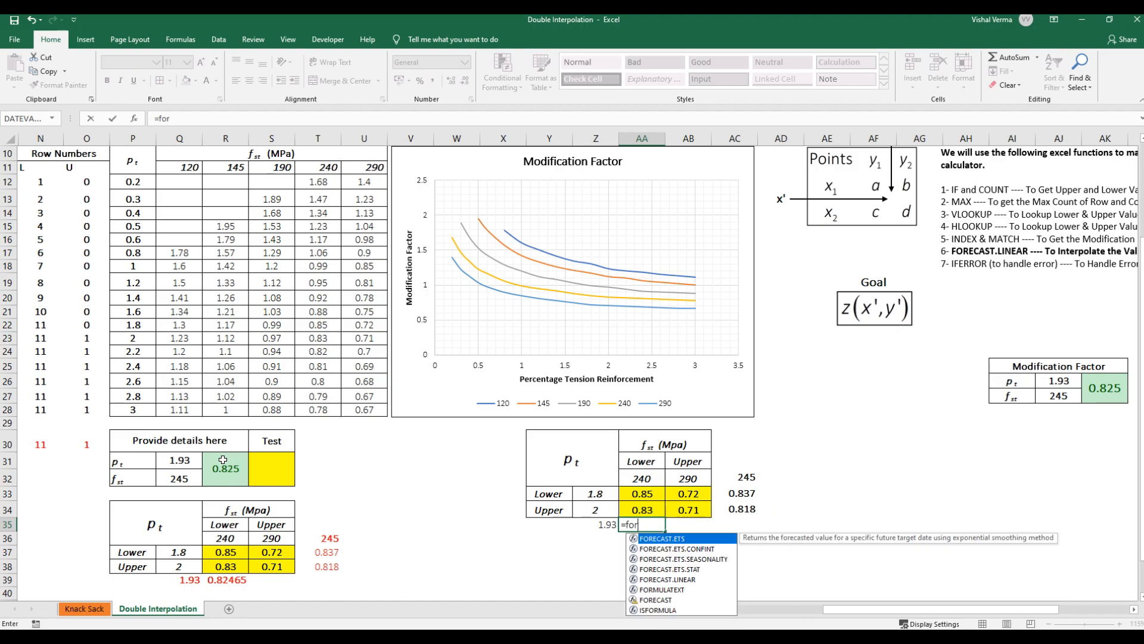
key(Down)
key(Down)
key(Down)
key(Down)
key(Down)
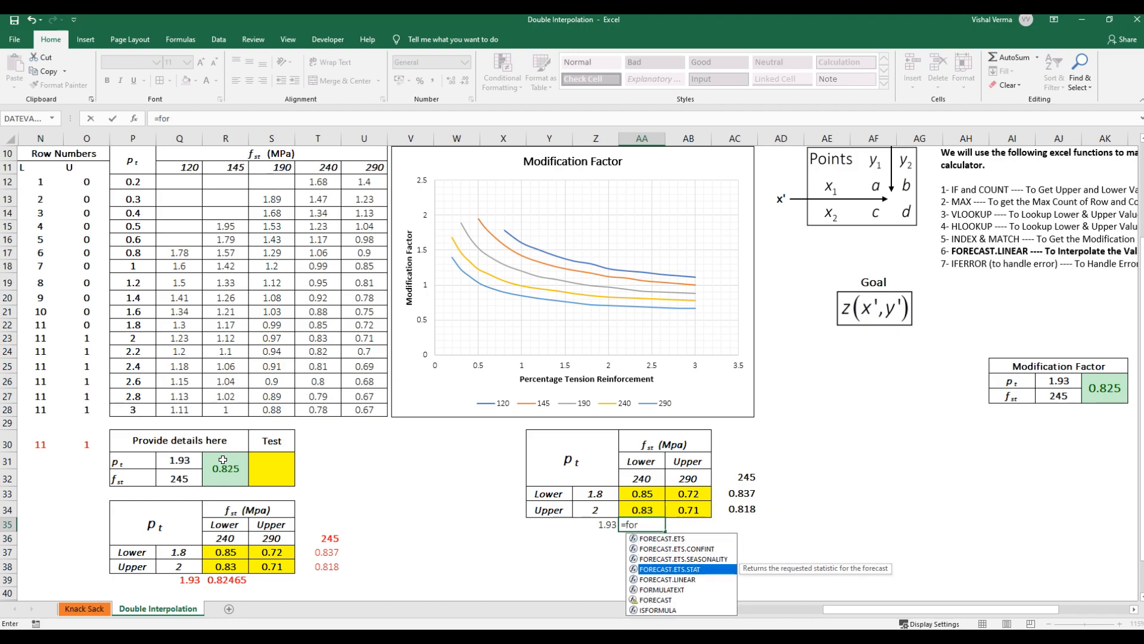
key(Tab)
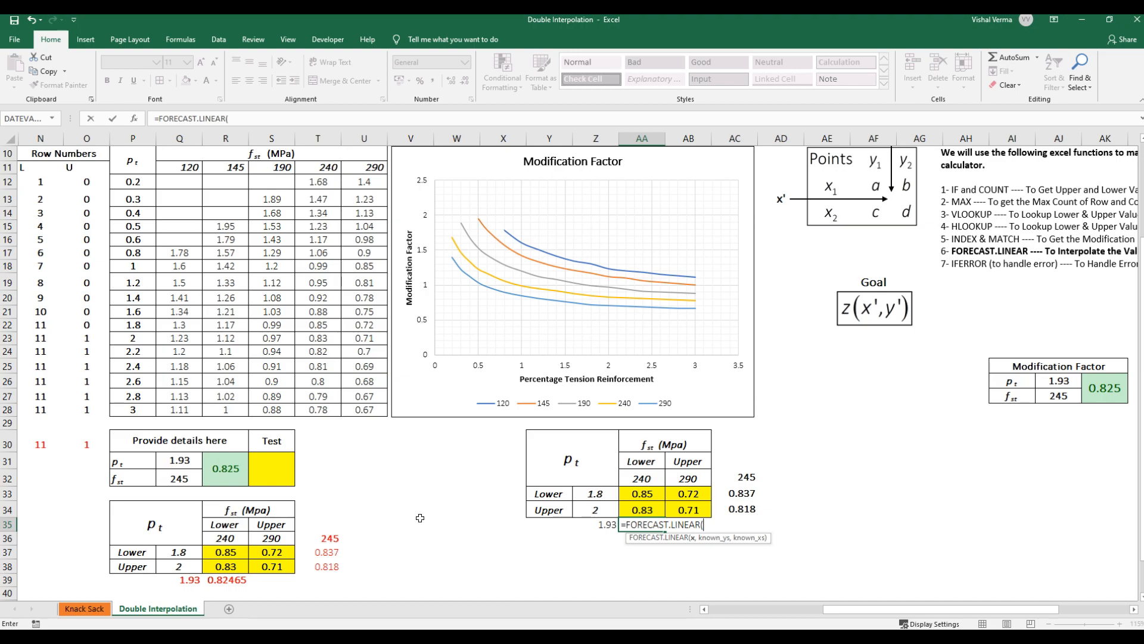
Complete the AA35 formula with $Z$35 as x, AC33:AC34 as known y values and Z33:Z34 as known x values
click(599, 524)
key(F4)
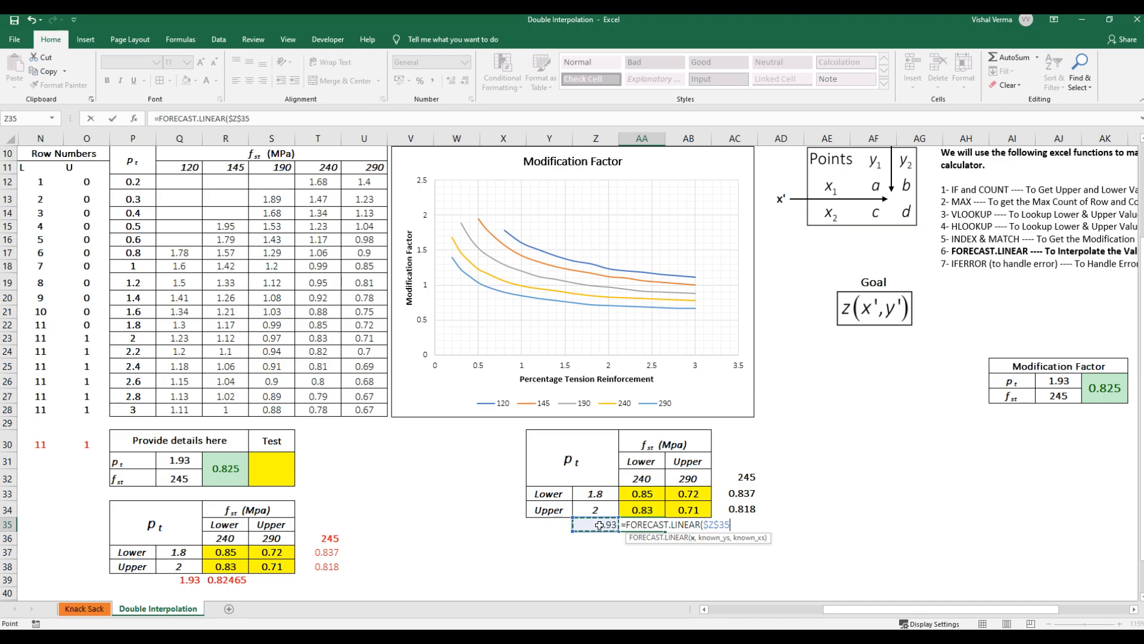
text(,)
drag(743, 494, 745, 505)
text(,)
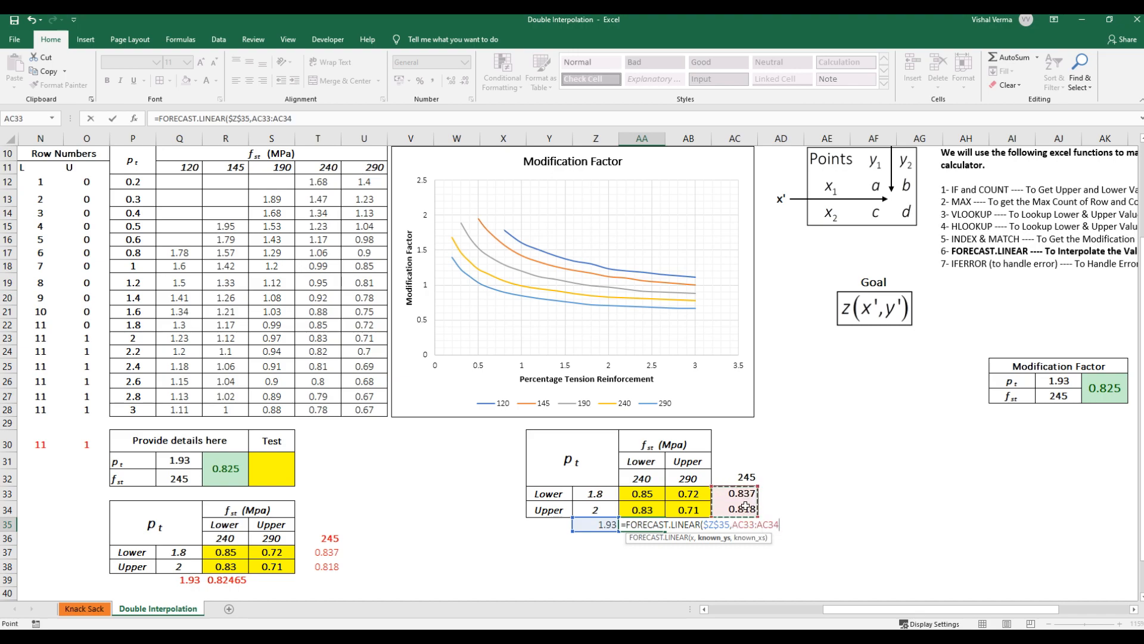
drag(597, 493, 599, 508)
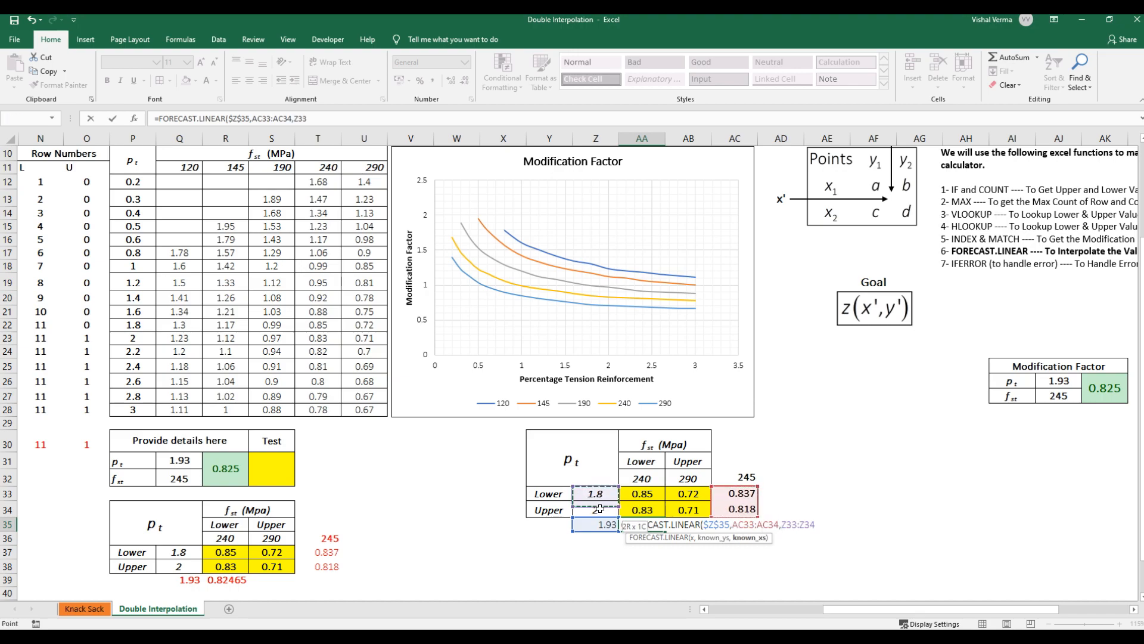
text())
key(ctrl+Return)
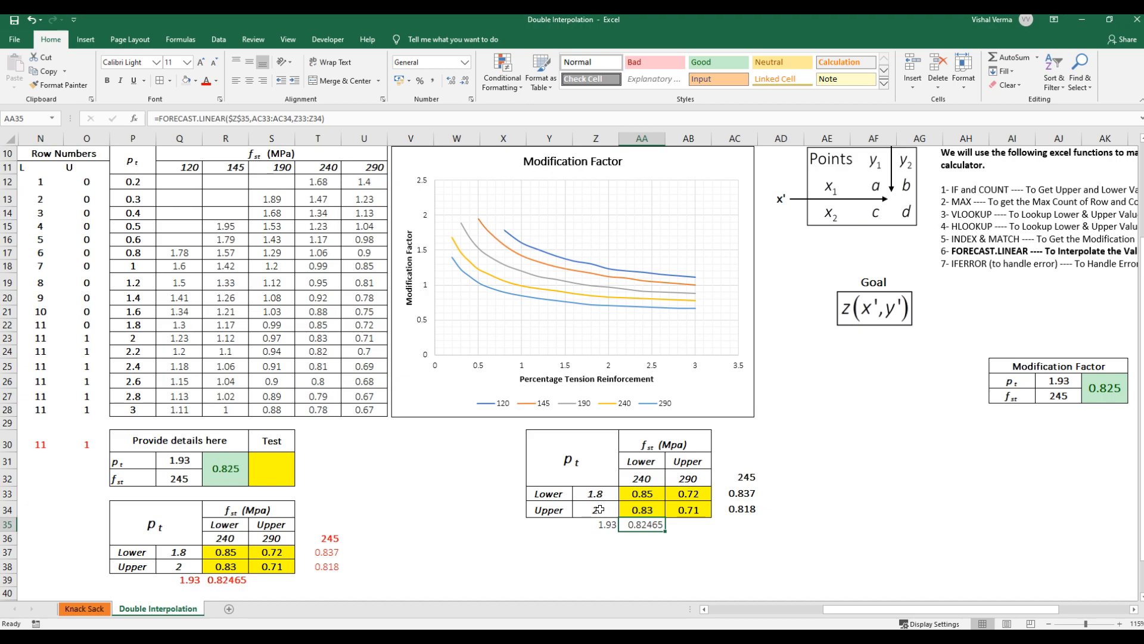
Link the yellow Test cell S31 to the final interpolated factor in AA35
key(Left)
key(Left)
key(Left)
key(Left)
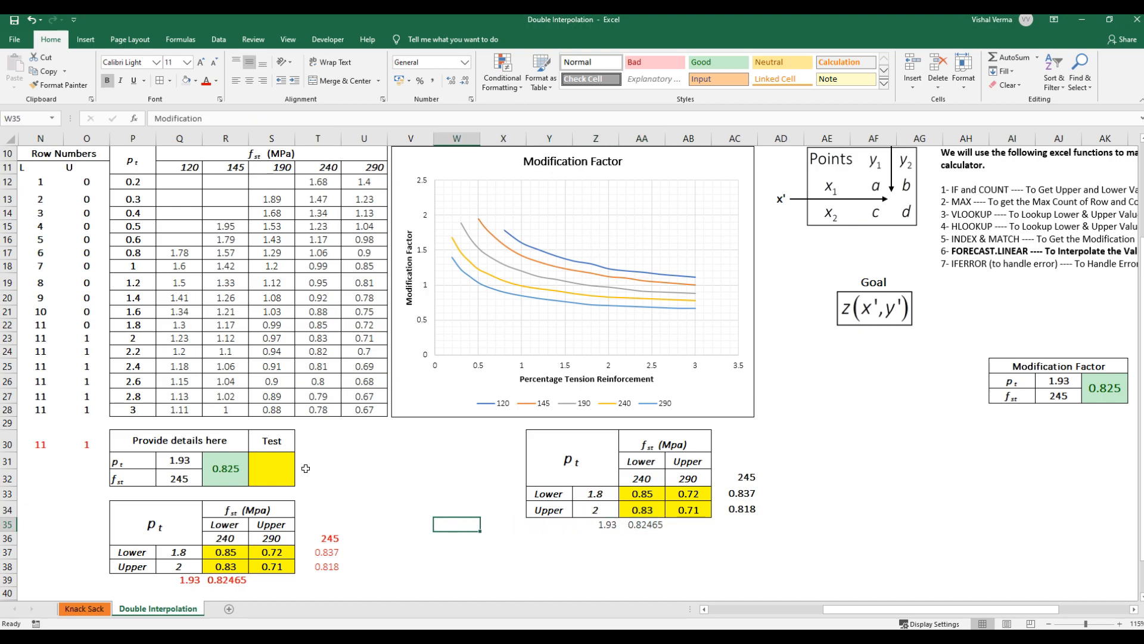
click(275, 459)
text(=)
click(640, 524)
key(Return)
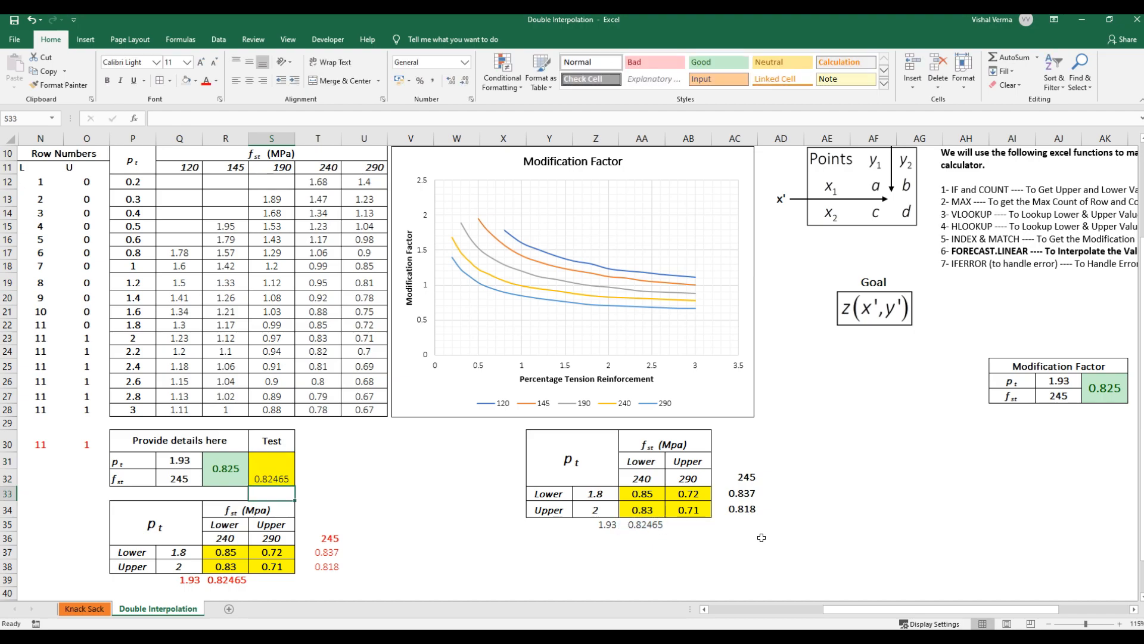
Format the Test result with three decimals, middle vertical alignment and bold text, and compare it with the green reference result
click(278, 474)
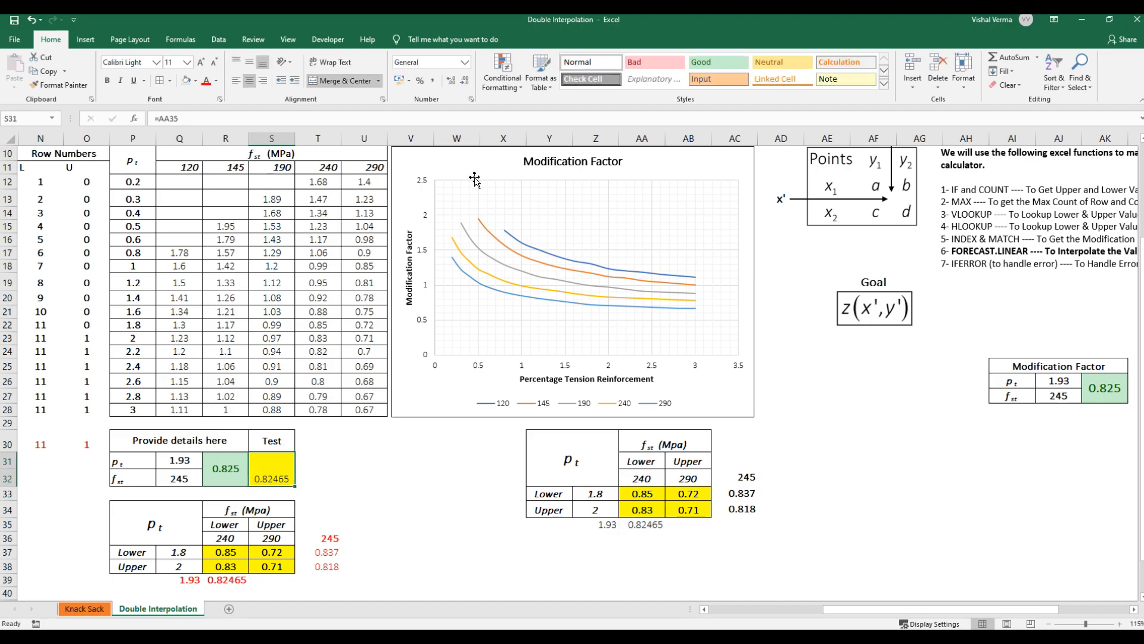
click(451, 80)
click(465, 82)
click(465, 82)
click(465, 82)
click(249, 62)
key(ctrl+b)
click(460, 550)
click(745, 562)
drag(223, 478, 271, 477)
click(435, 546)
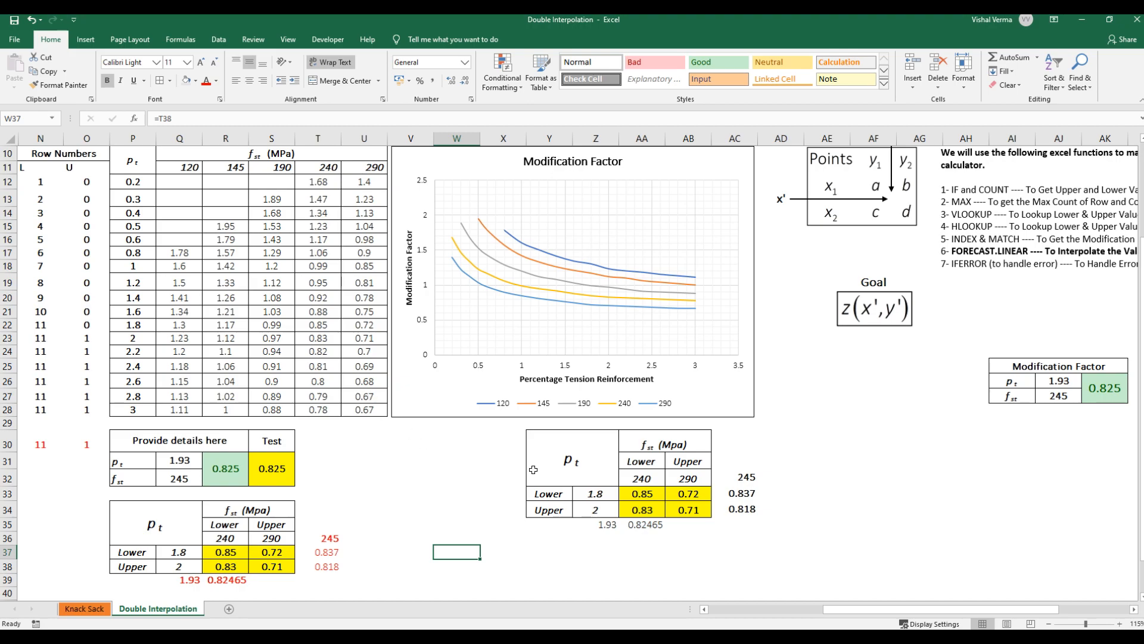
Set the pt input in Q31 to 2.9 to test the calculator
click(174, 460)
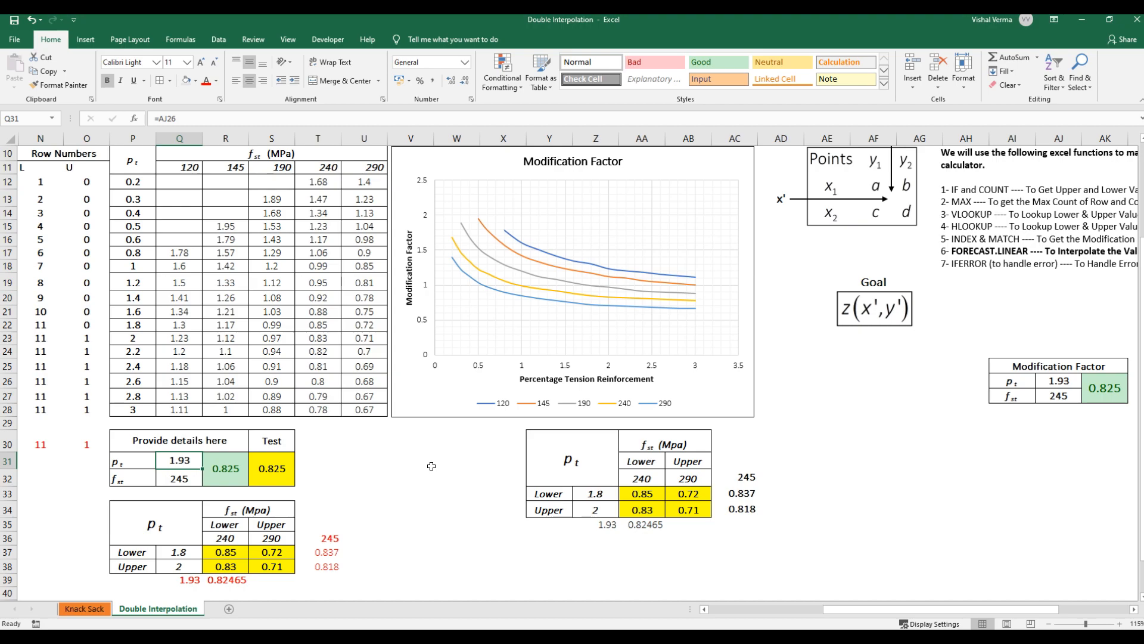
text(2.9)
key(Return)
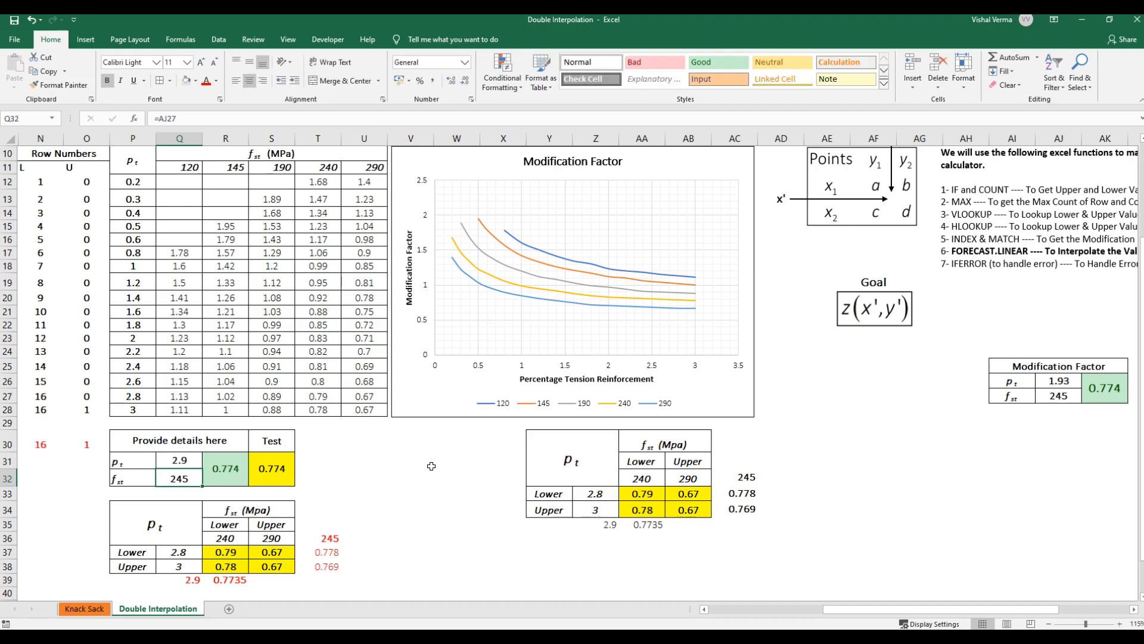
Test another case by setting pt in Q31 to 2.1 and fst in Q32 to 233
key(Up)
text(2.1)
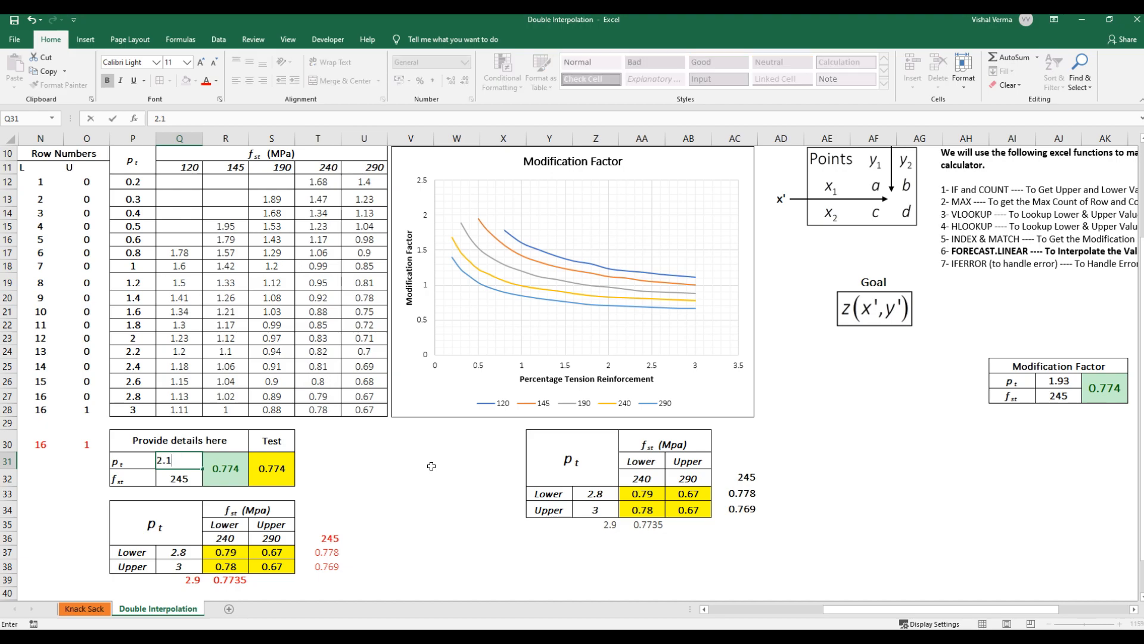
key(Return)
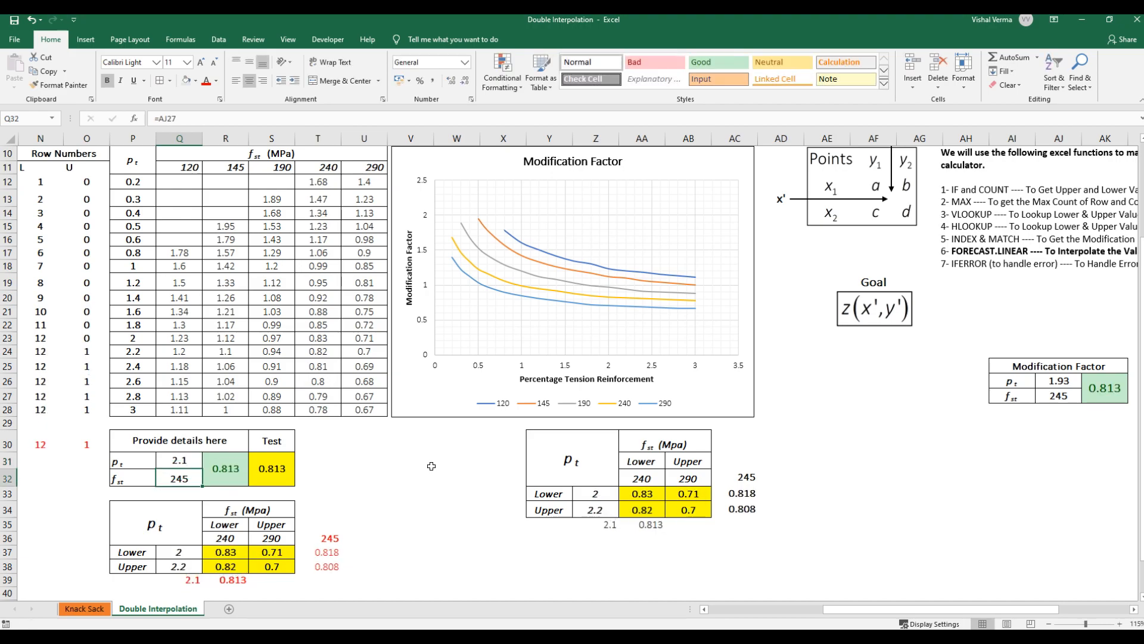
text(233)
key(Return)
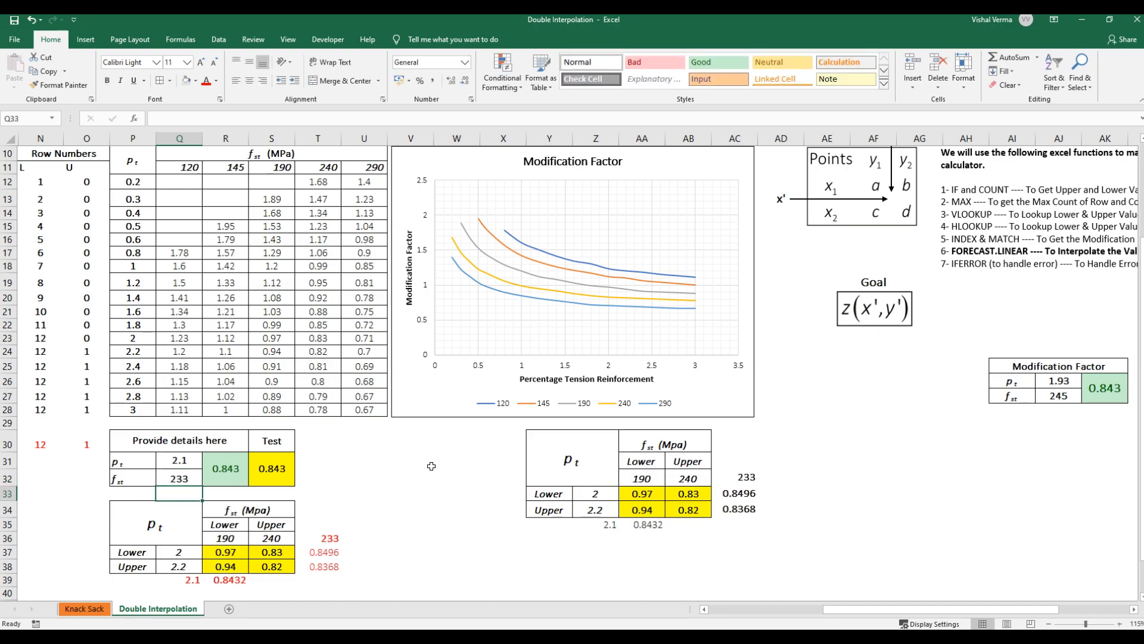
click(781, 538)
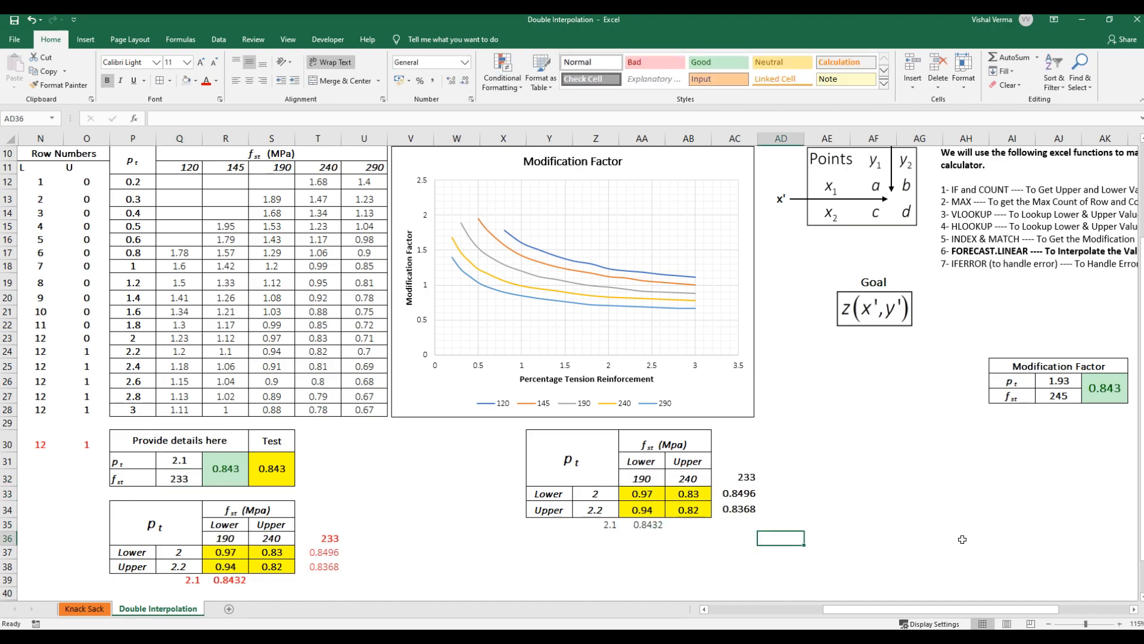
Review the column numbers, chart, Excel function list and source Modification Factor table across the sheet
scroll(655, 447, up, 2)
scroll(369, 508, down, 2)
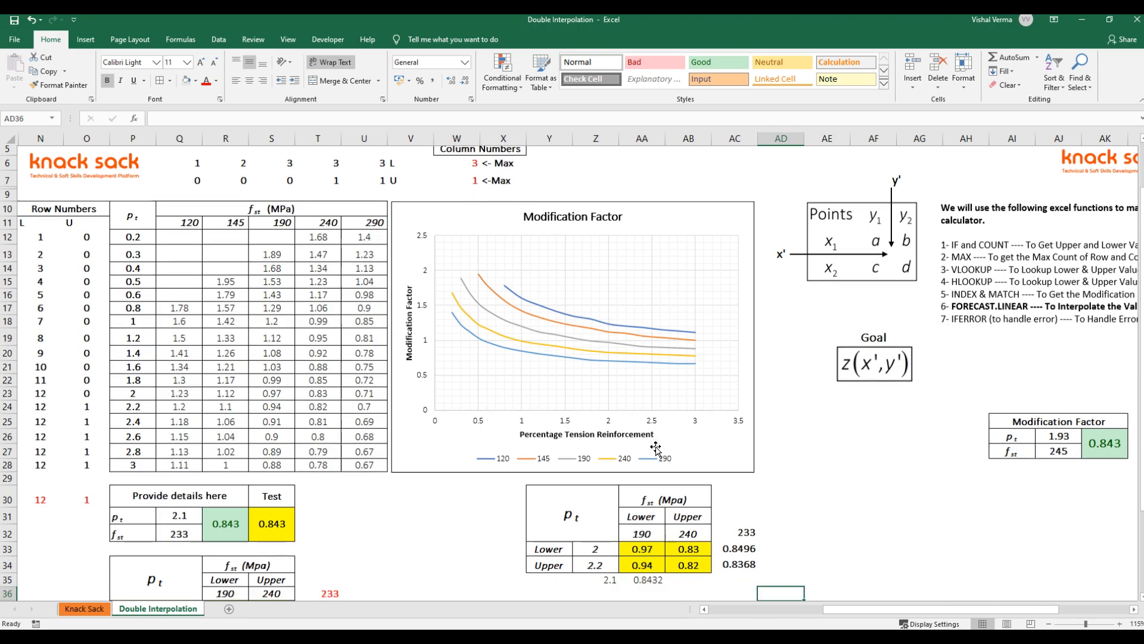
scroll(377, 537, down, 1)
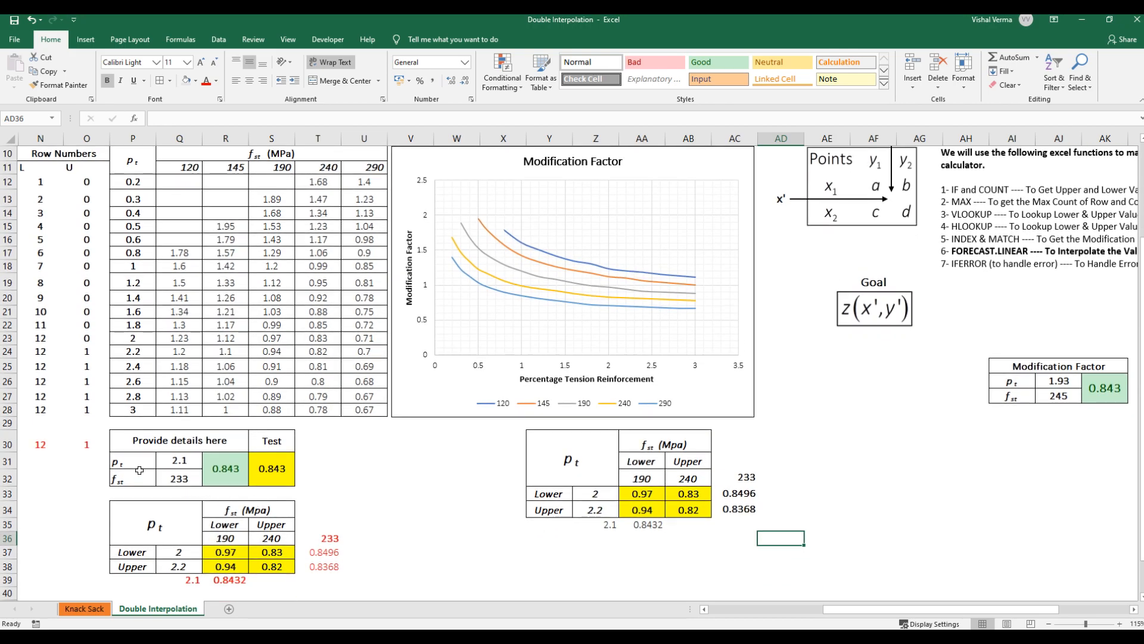
click(517, 565)
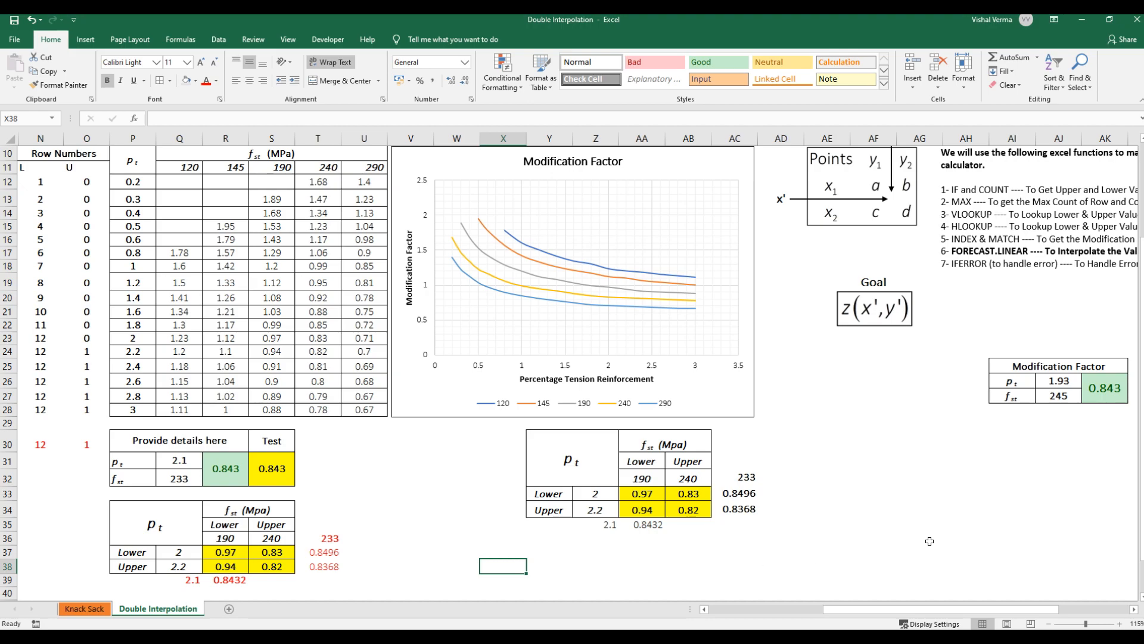
scroll(930, 540, up, 1)
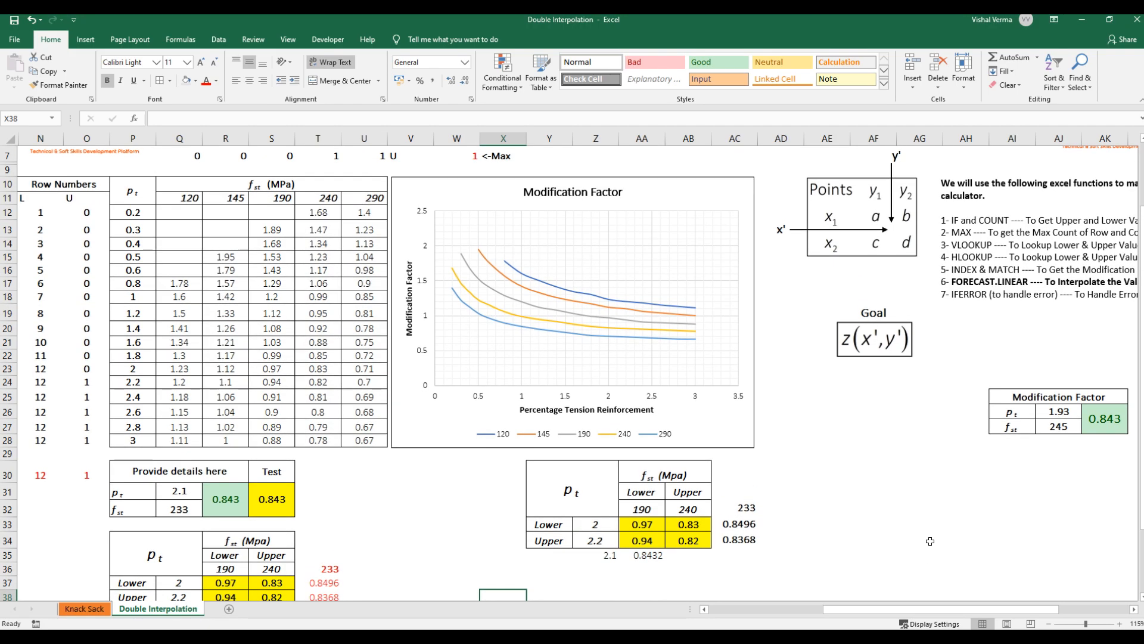
scroll(930, 540, up, 1)
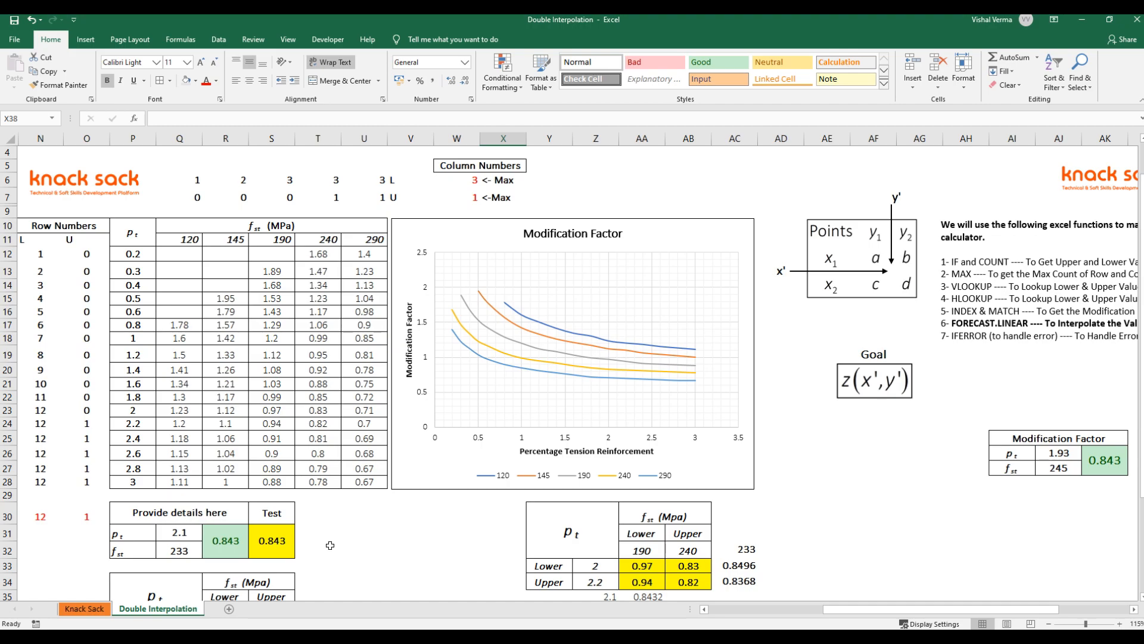
drag(947, 610, 1013, 604)
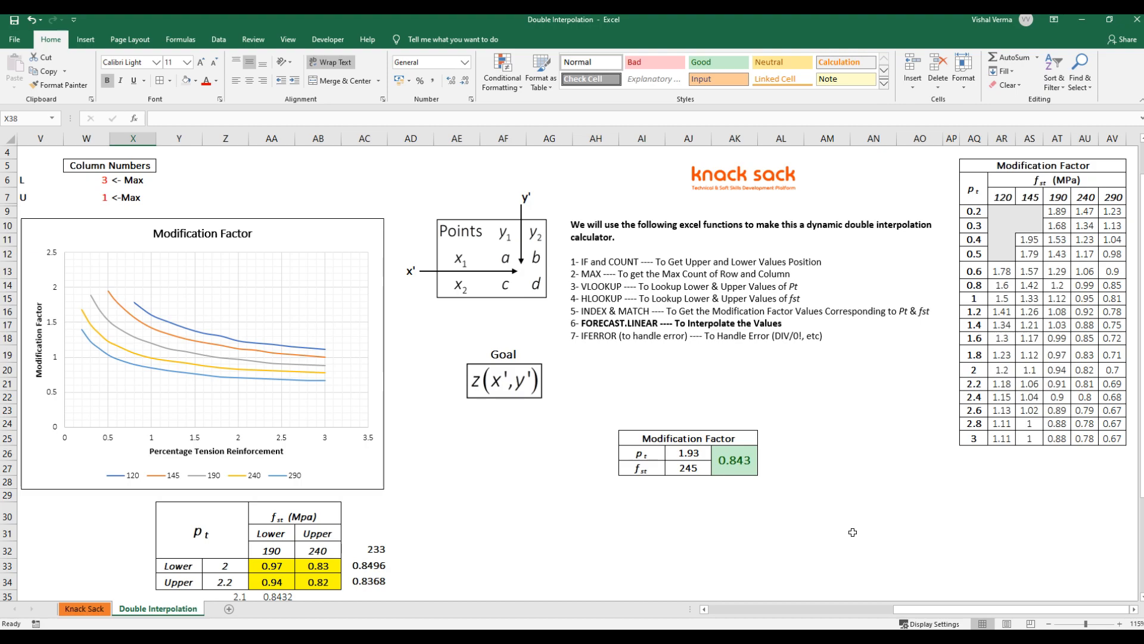
scroll(852, 532, down, 2)
drag(914, 608, 820, 612)
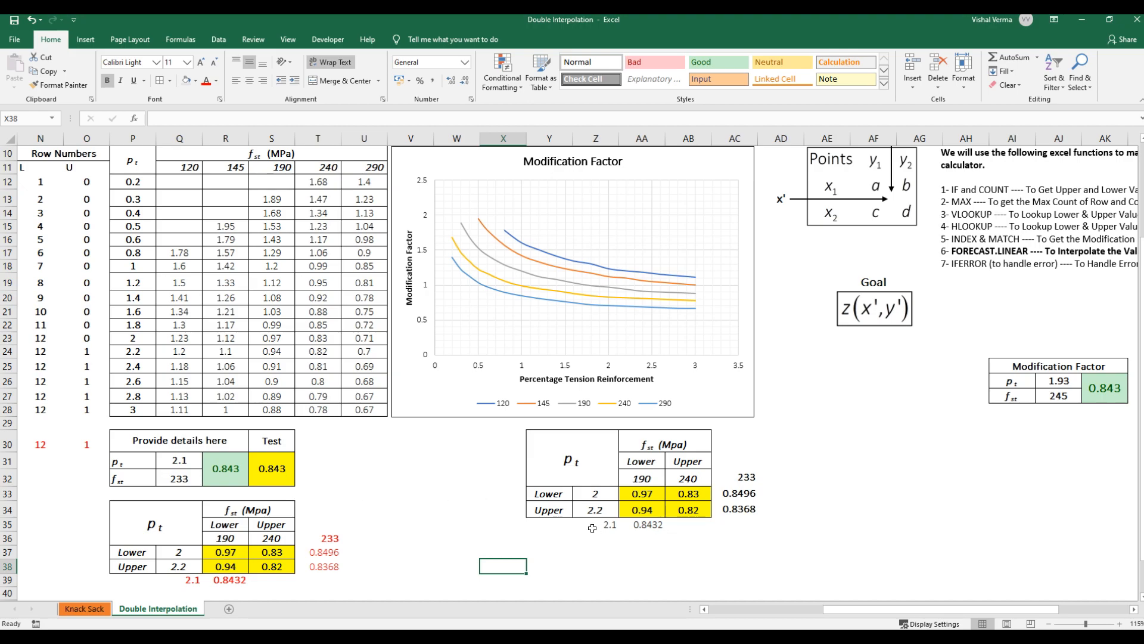
Wrap the FORECAST.LINEAR formula in AA35 in IFERROR with an empty string "" as the error value
click(642, 524)
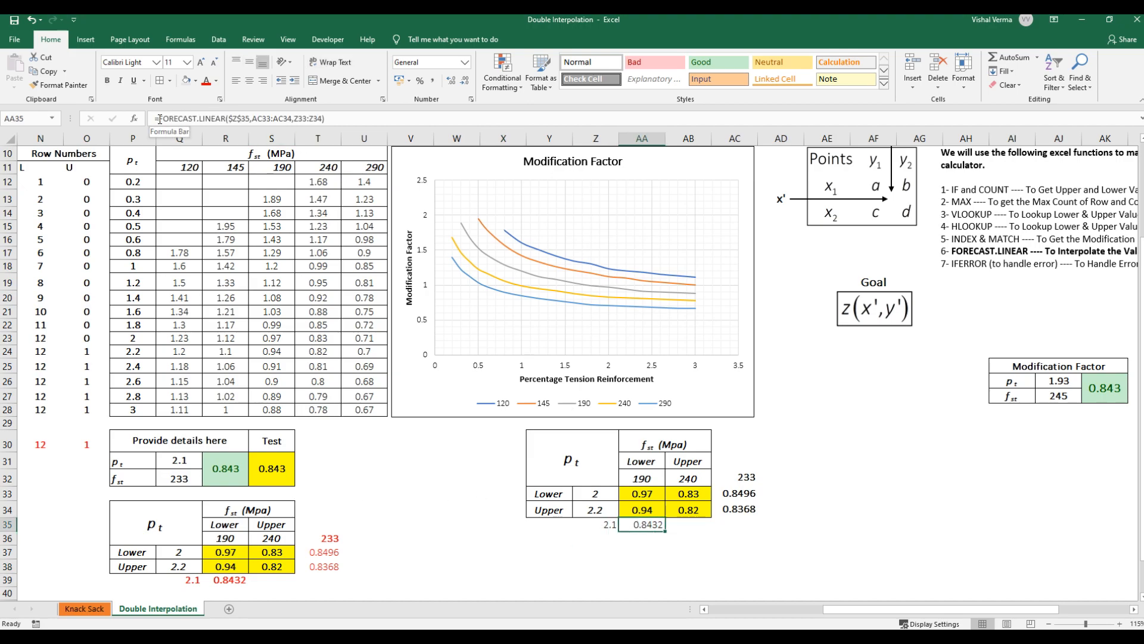
click(890, 493)
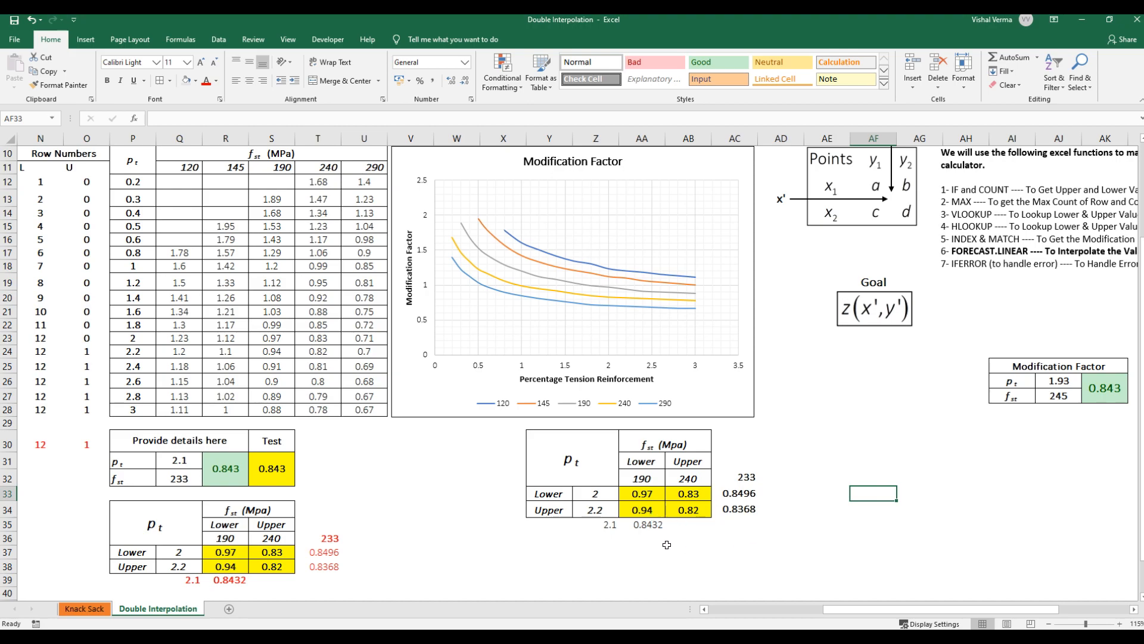
click(642, 524)
click(160, 120)
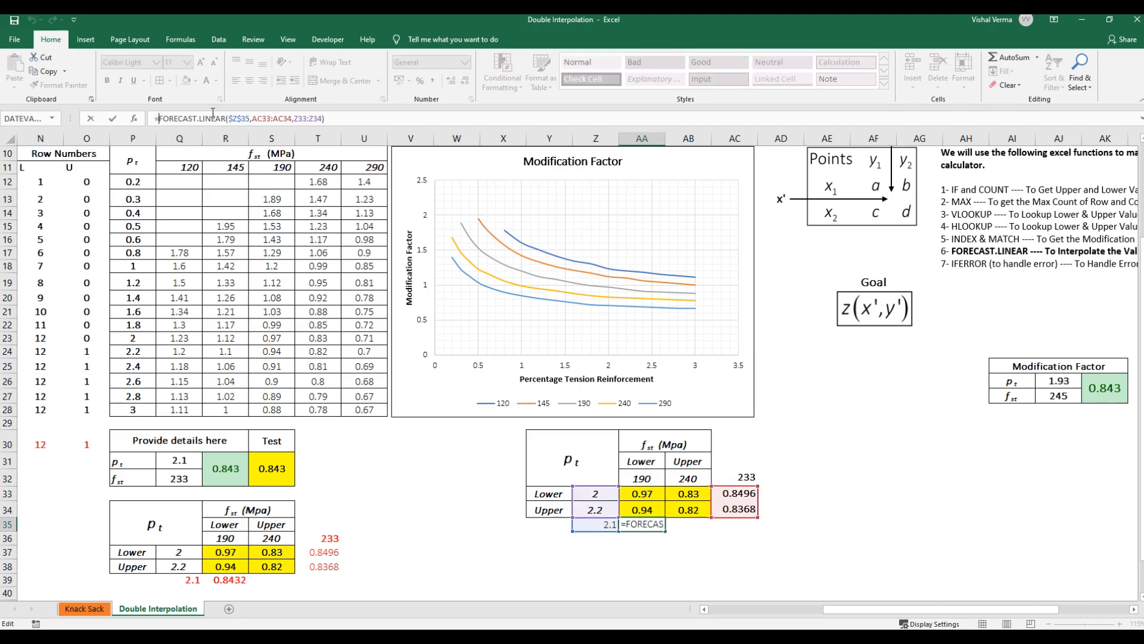
text(IFERROR()
key(Right)
key(Right)
key(Right)
key(Right)
key(Right)
key(Right)
key(Right)
key(Right)
key(Right)
key(Right)
key(Right)
key(Right)
key(Right)
key(Right)
key(Right)
key(Right)
key(Right)
key(Right)
key(Right)
key(Right)
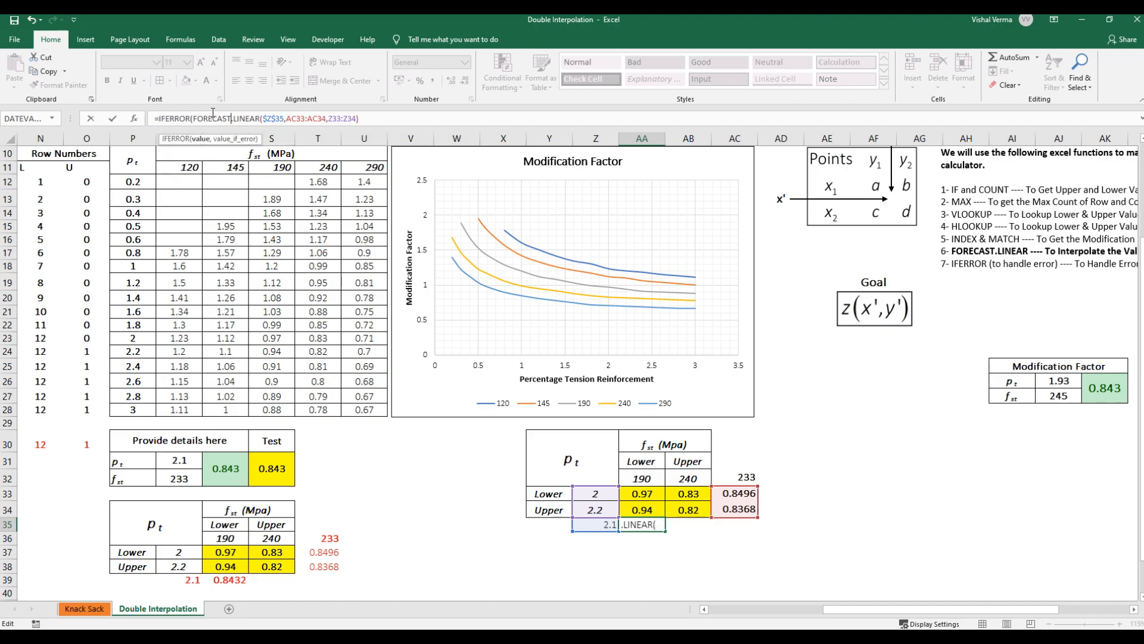
key(Right)
key(Right)
key(Right)
key(Right)
key(Right)
key(Right)
key(Right)
key(Right)
key(Right)
key(Right)
key(Right)
key(Right)
key(Right)
key(Right)
key(Right)
key(Right)
key(Right)
key(Right)
text(,""))
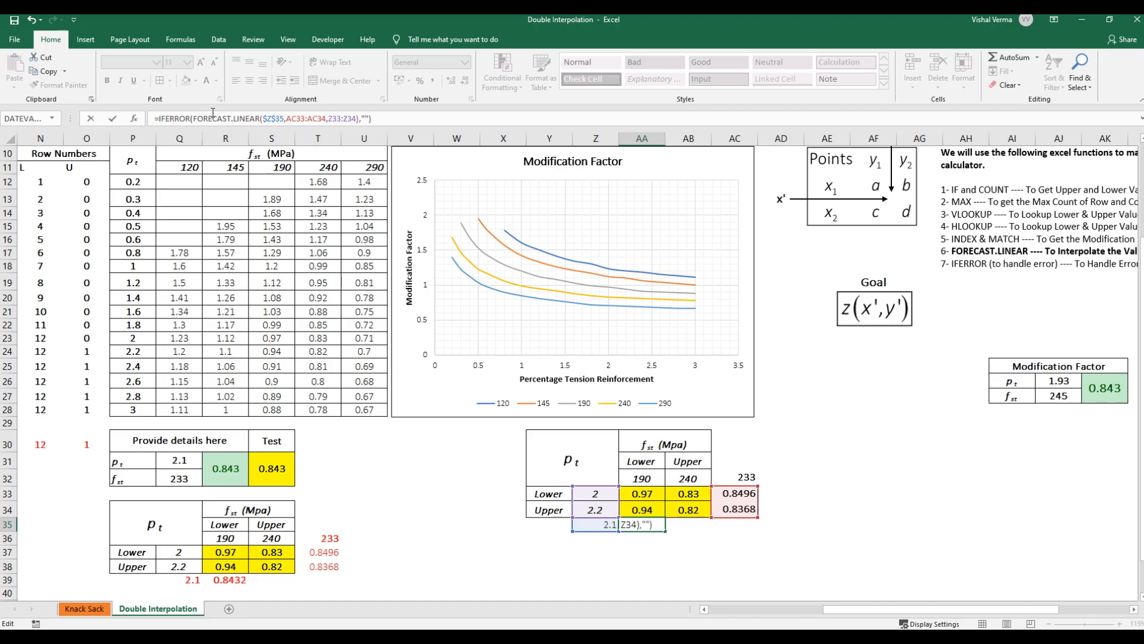
key(ctrl+Return)
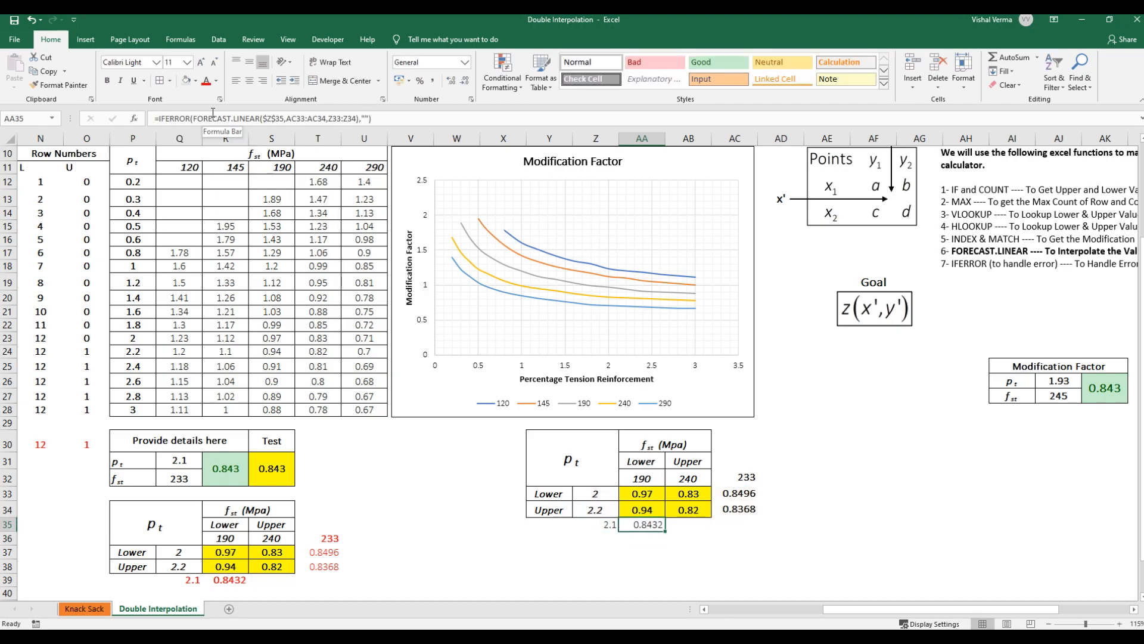
click(934, 543)
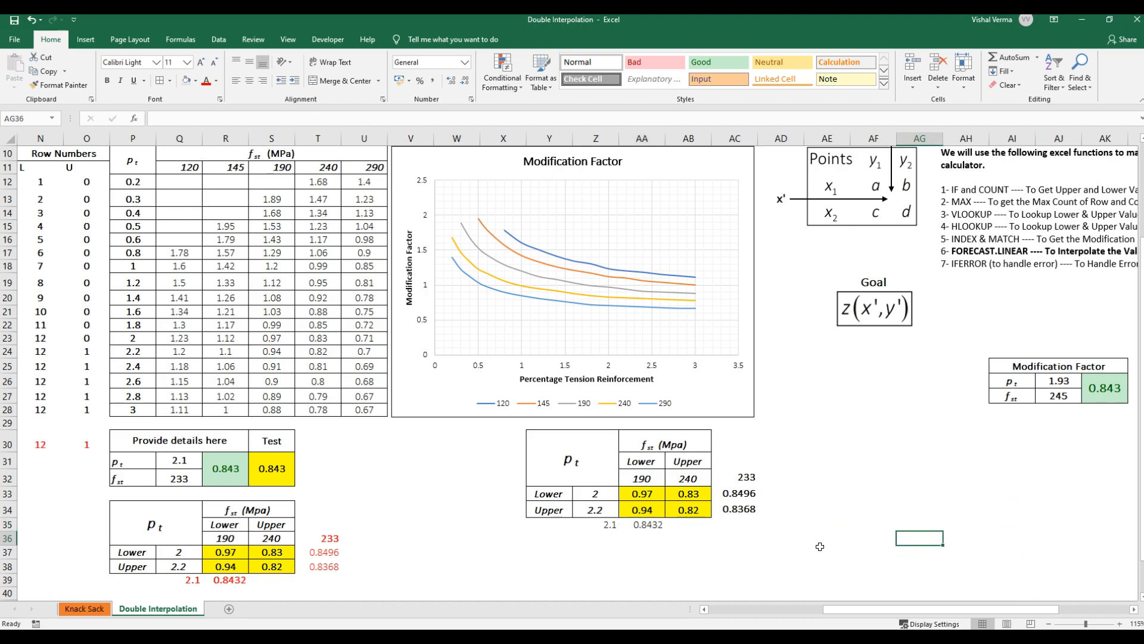
scroll(958, 518, up, 1)
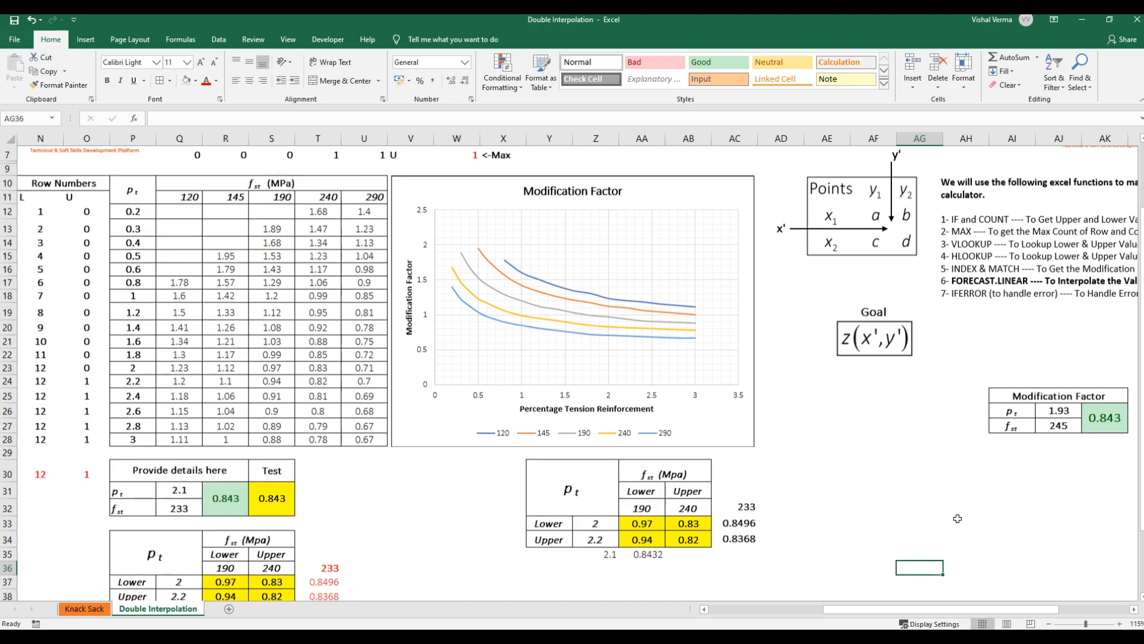
click(985, 525)
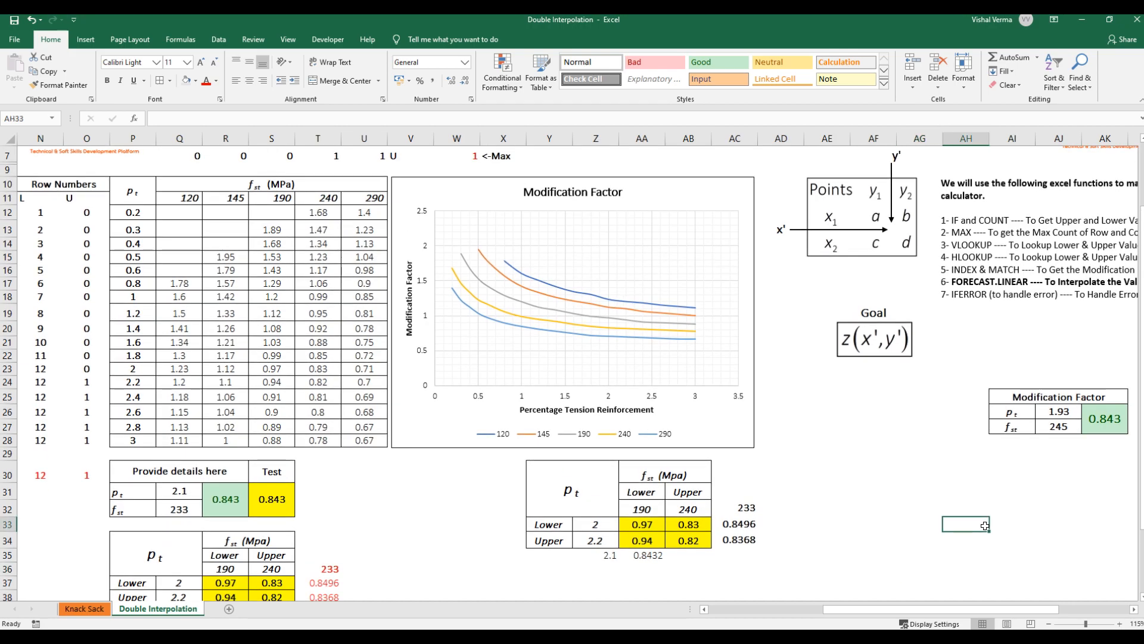
scroll(985, 525, up, 1)
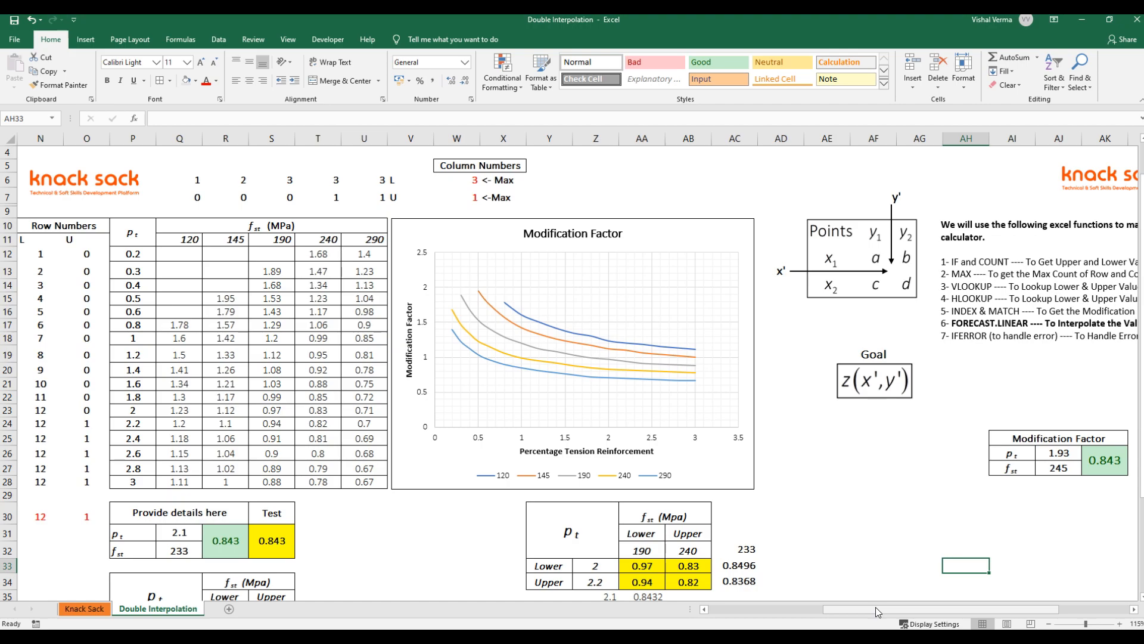